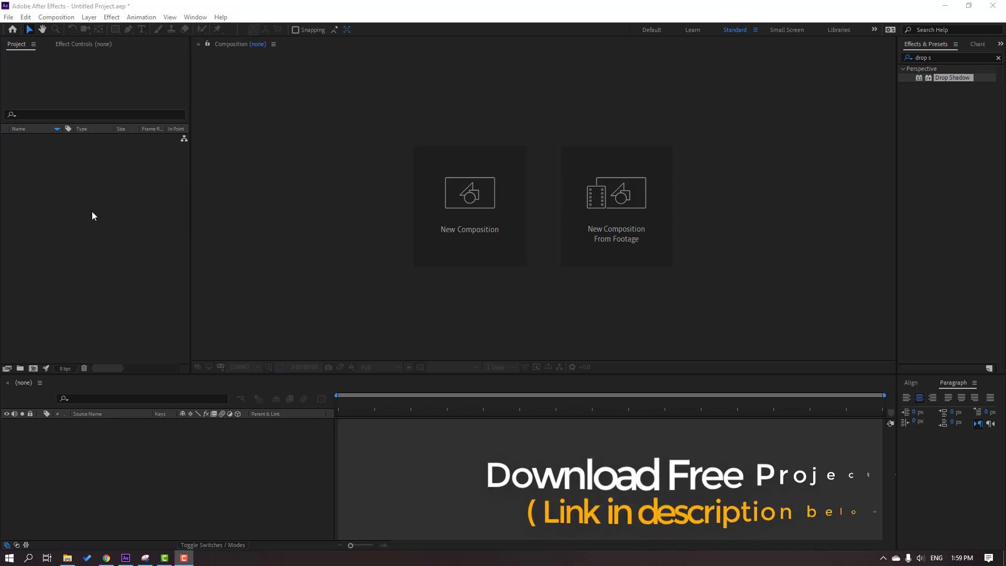
Step: Open the empty Project panel's context menu to add a new item
left_click(91, 171)
right_click(66, 160)
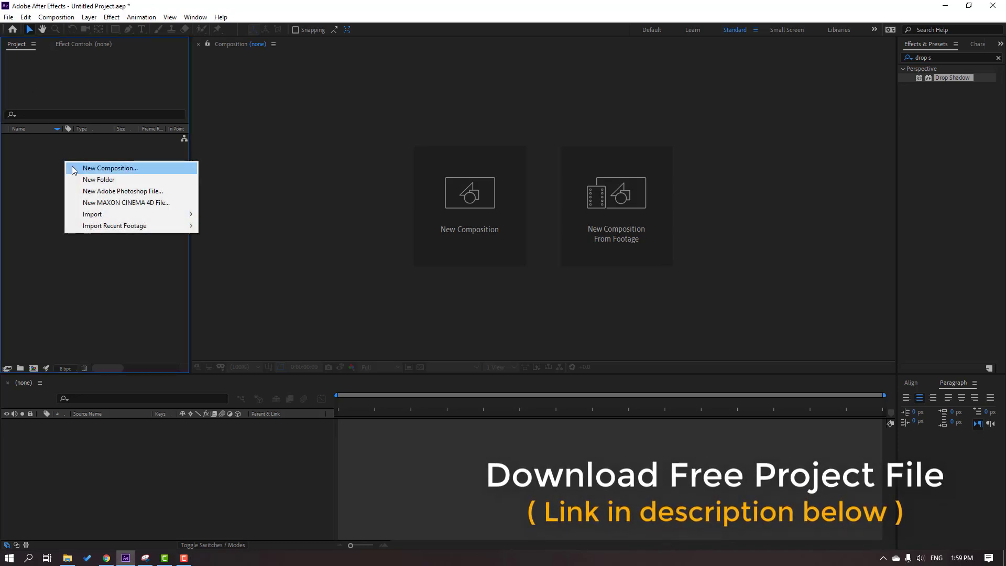
Step: Define a new composition named Social with the CINEMA 4D renderer at 25 fps
left_click(134, 171)
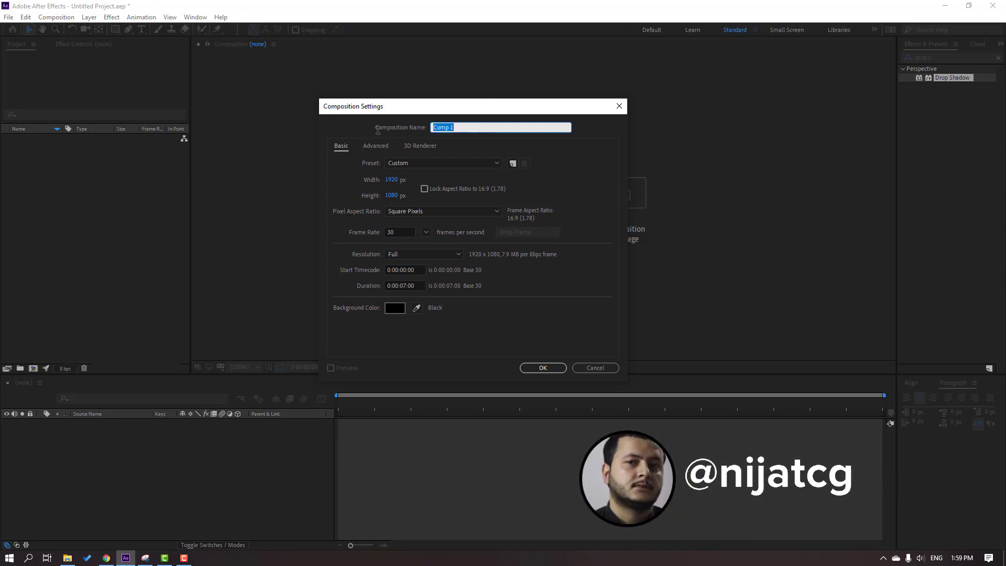
type("Social")
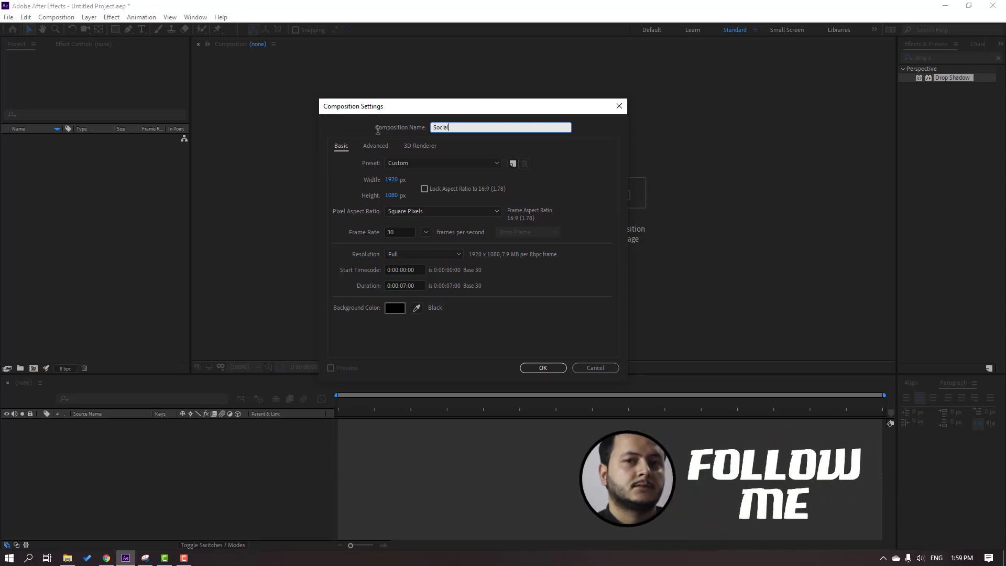
left_click(421, 147)
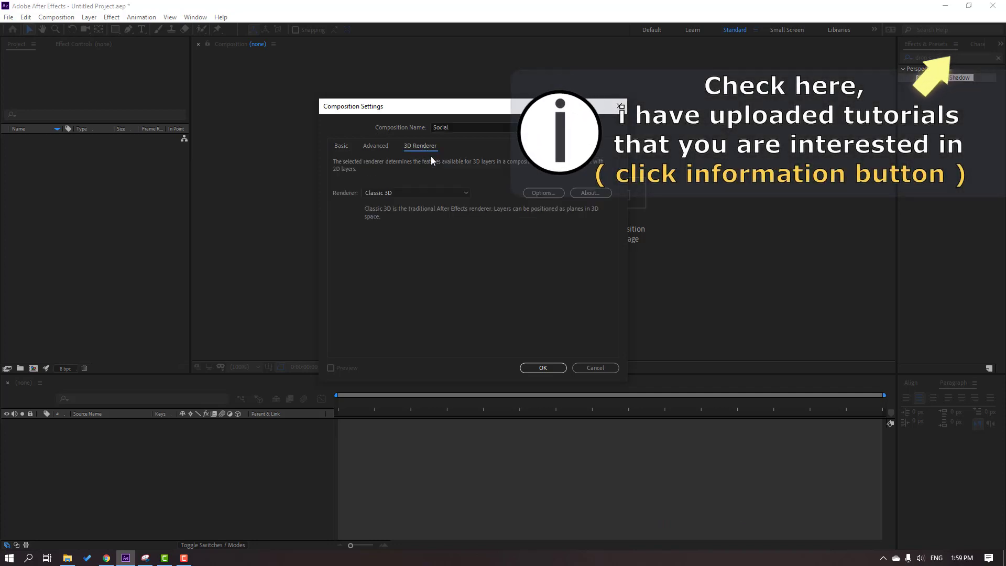
left_click(379, 193)
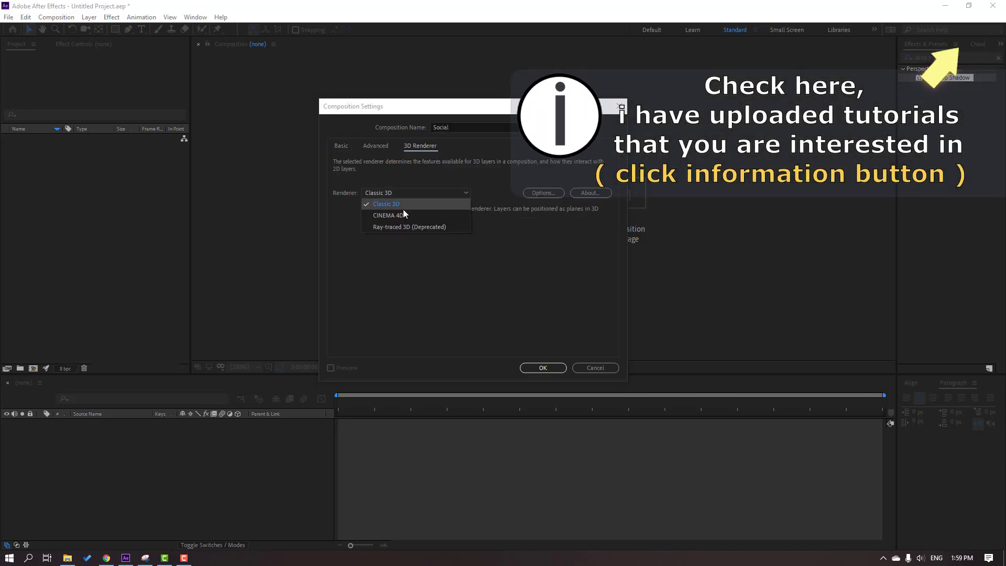
left_click(404, 215)
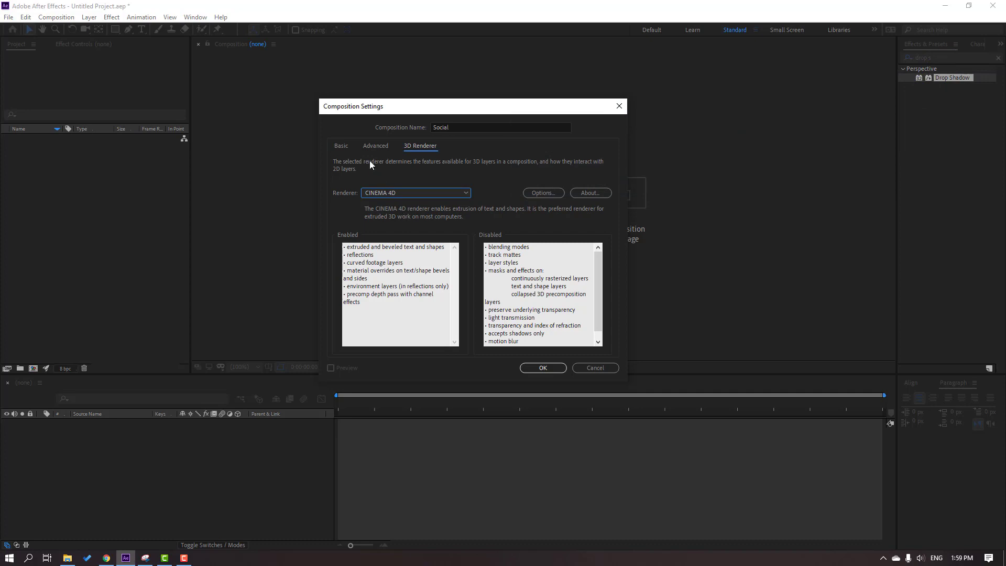
left_click(339, 148)
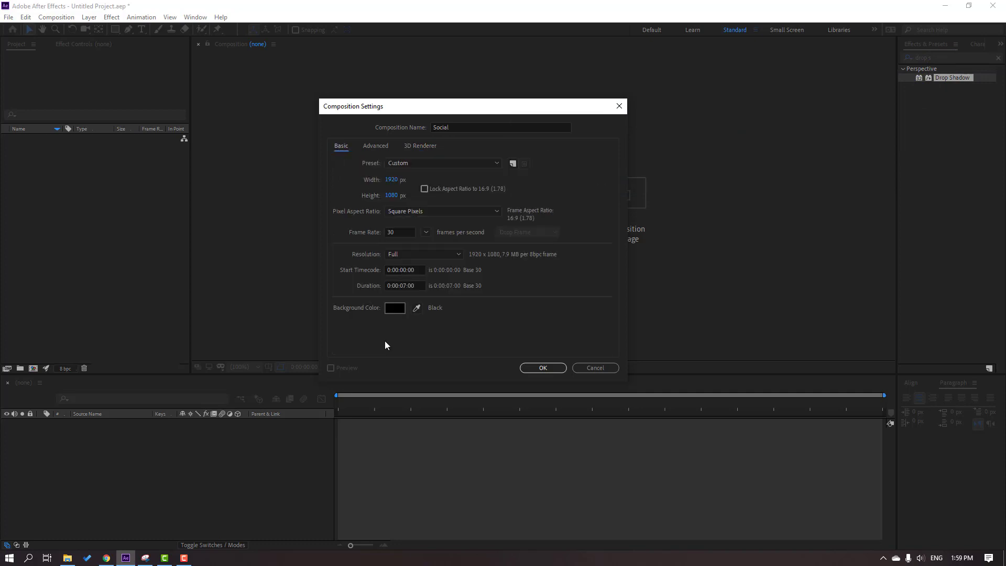
left_click(405, 288)
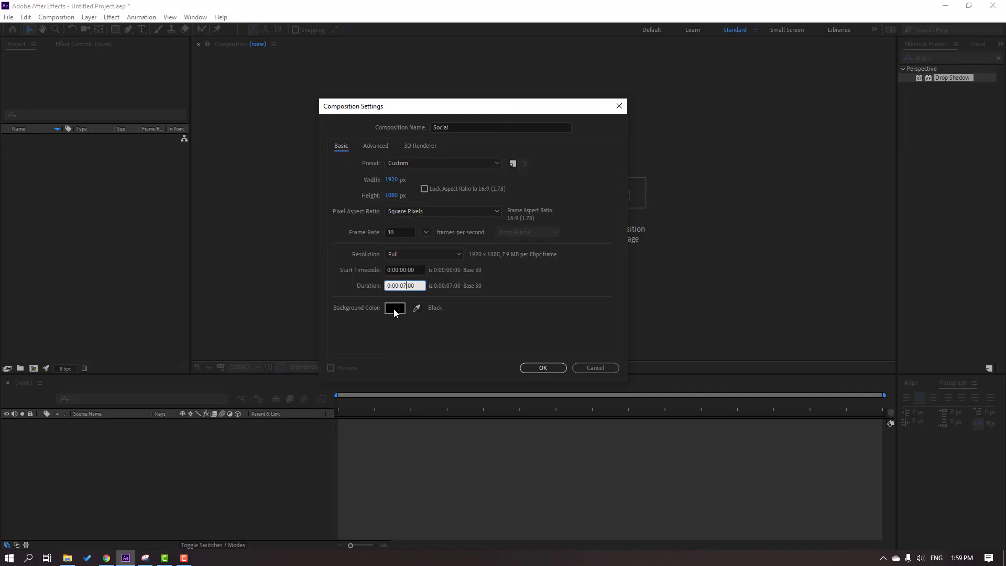
left_click(424, 233)
left_click(441, 307)
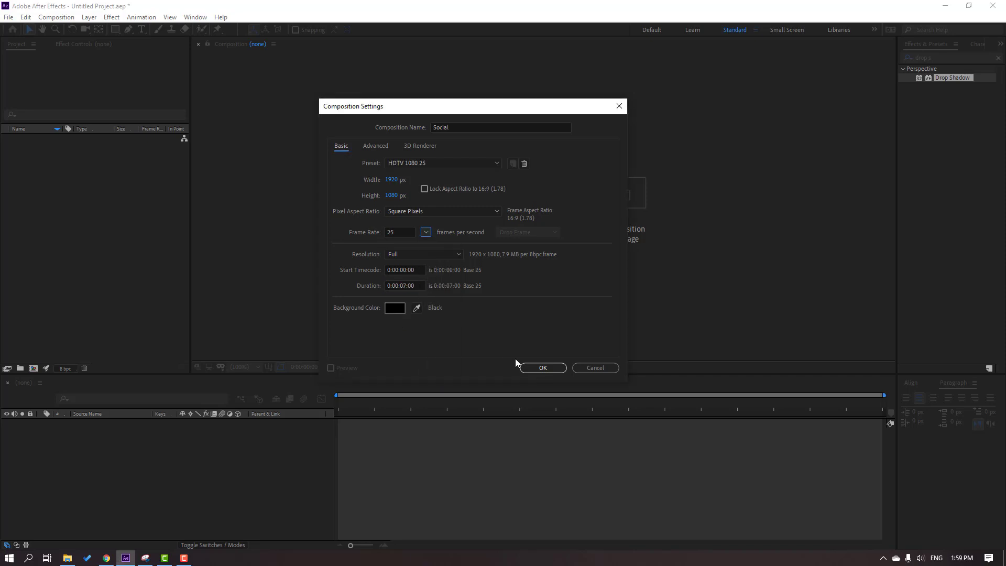
Step: Confirm the Social comp and add a full-frame 1920×1080 solid layer named BG
left_click(540, 369)
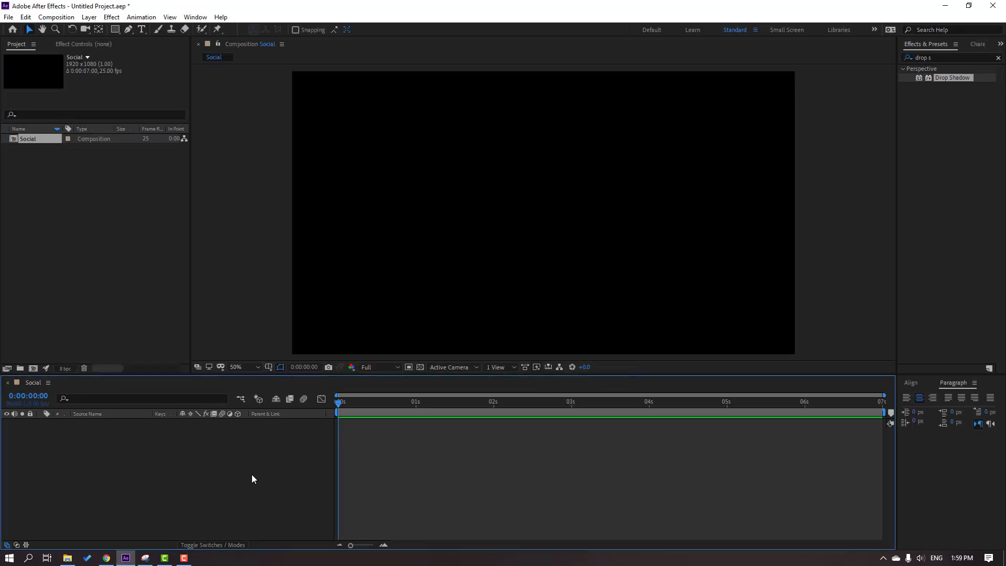
right_click(107, 467)
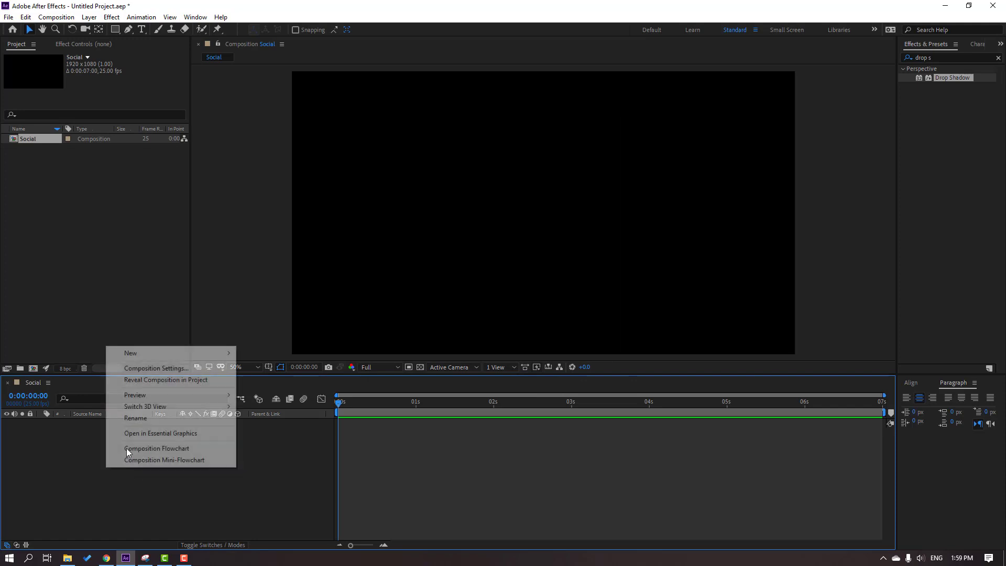
mouse_move(172, 355)
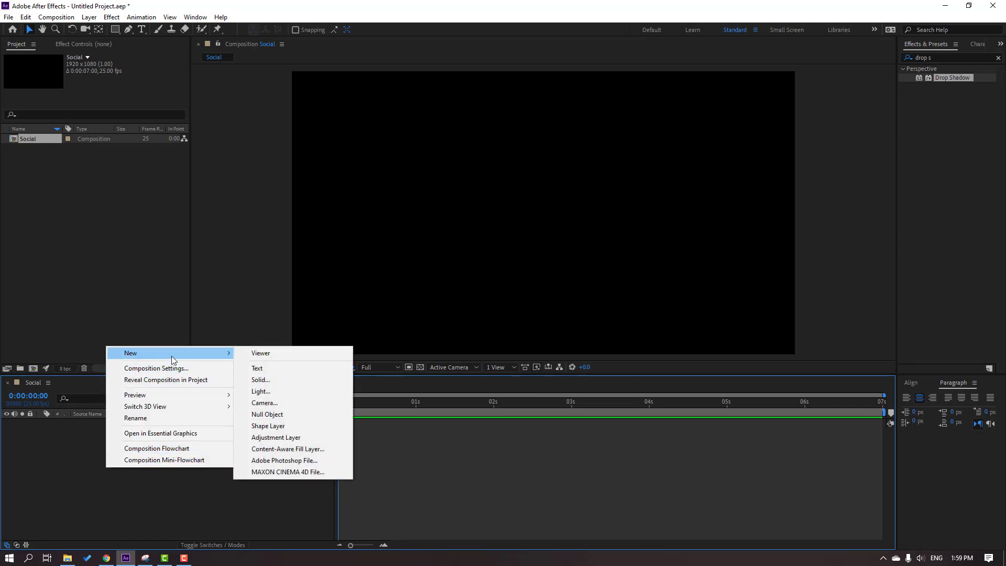
left_click(278, 381)
left_click_drag(536, 174, 397, 174)
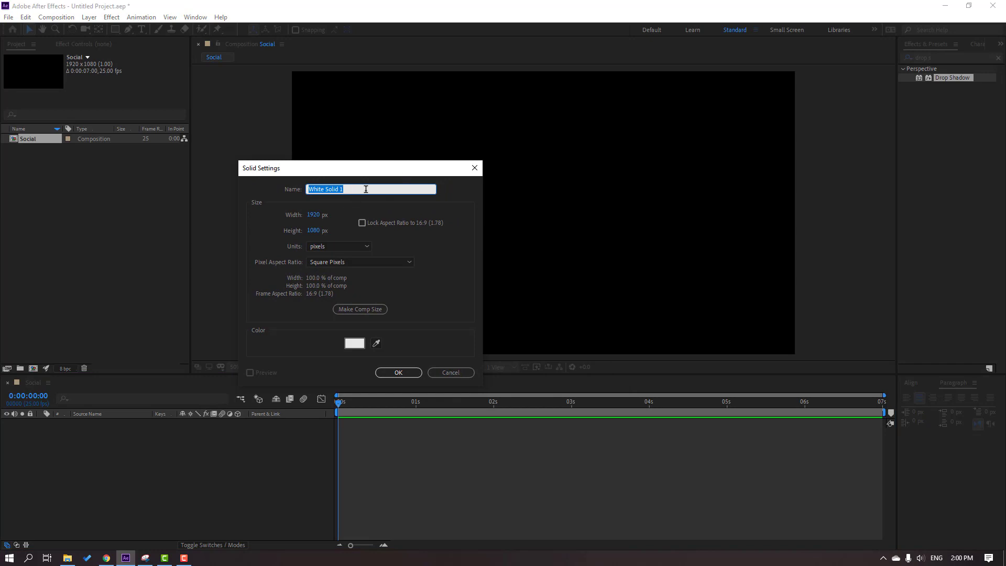
type("BG")
left_click(397, 372)
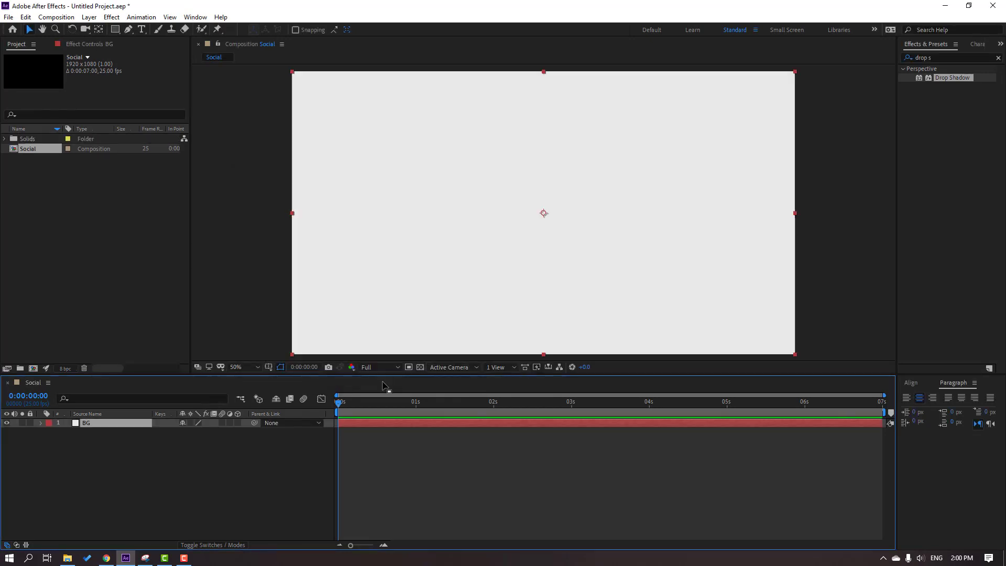
left_click(939, 57)
Step: Search for 'fill', drop the Fill effect on BG and colour it E9E9E9
type("fill")
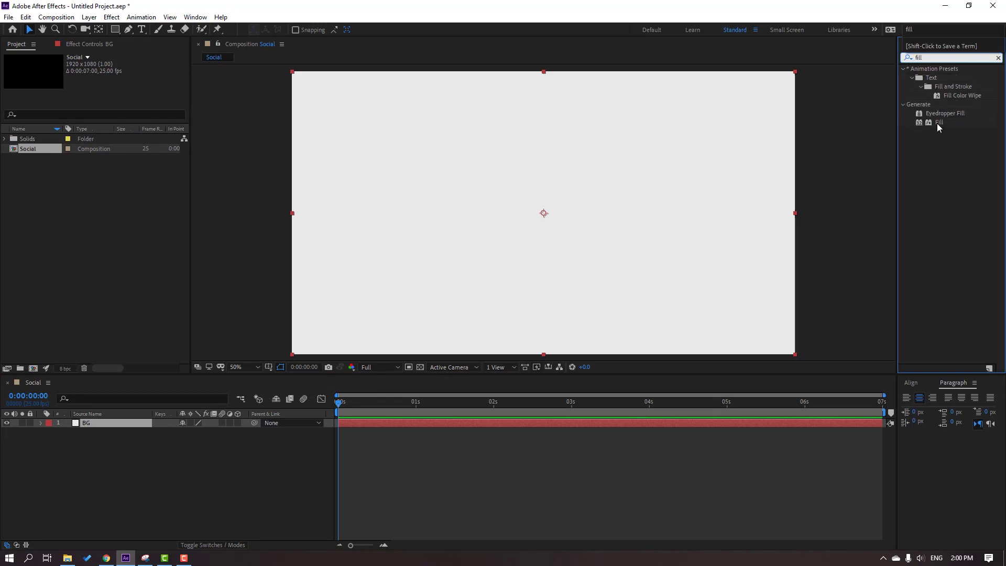
left_click_drag(938, 122, 87, 423)
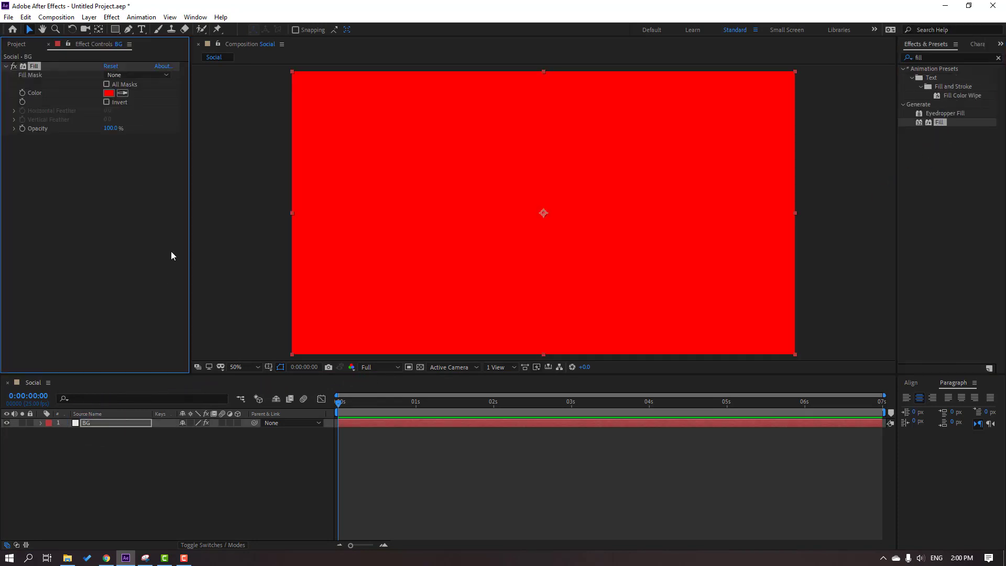
left_click(108, 94)
left_click(468, 300)
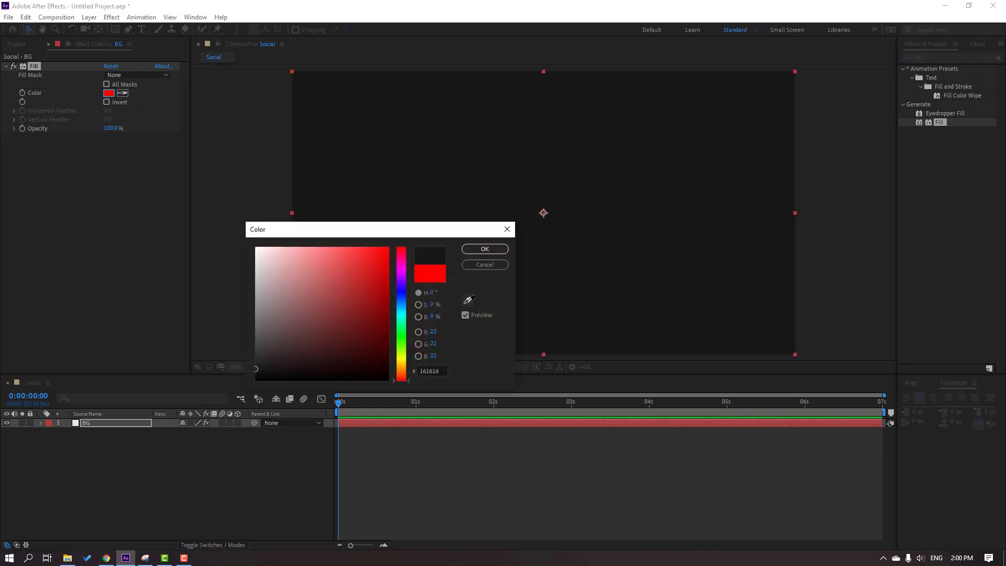
left_click(627, 290)
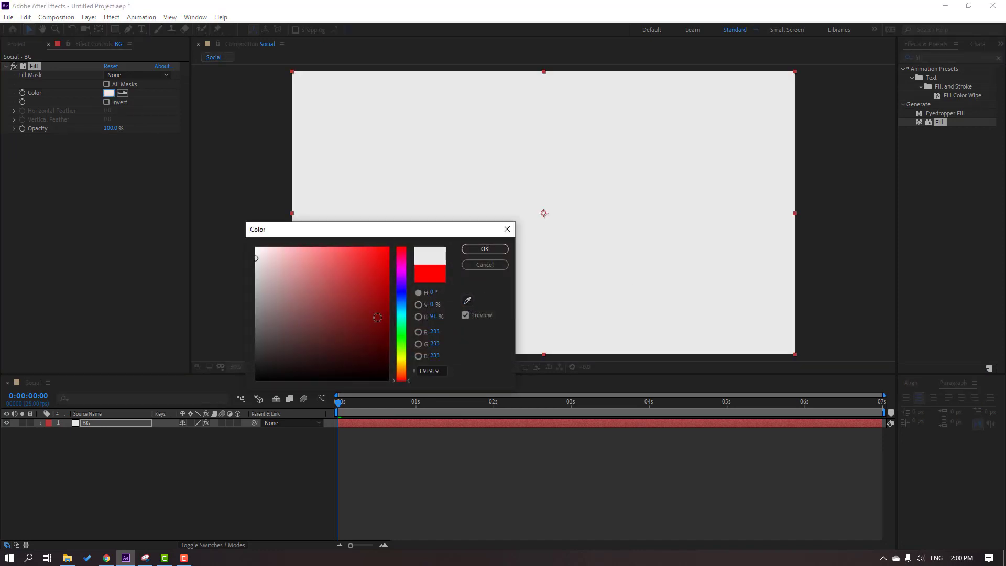
left_click_drag(430, 235, 517, 268)
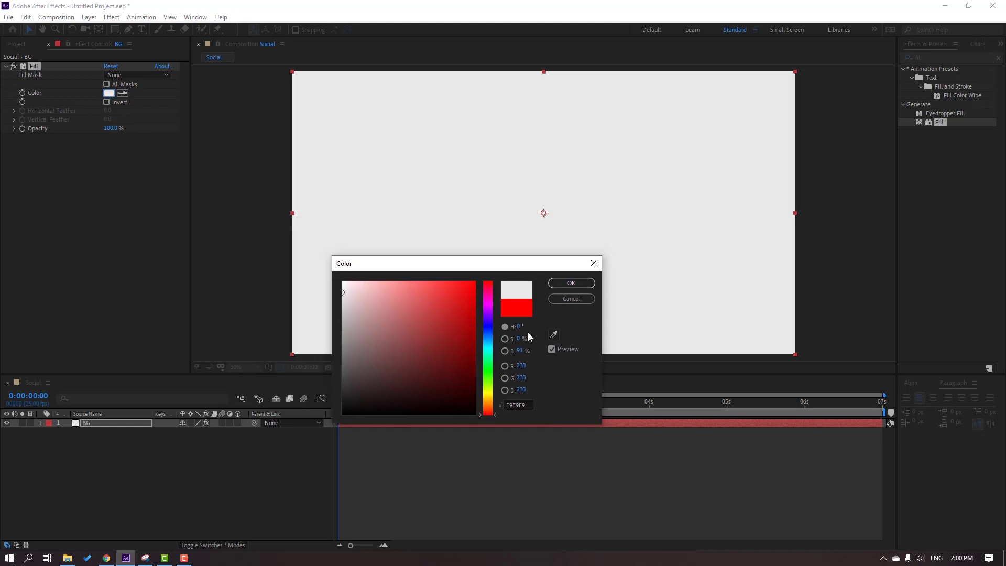
left_click(527, 404)
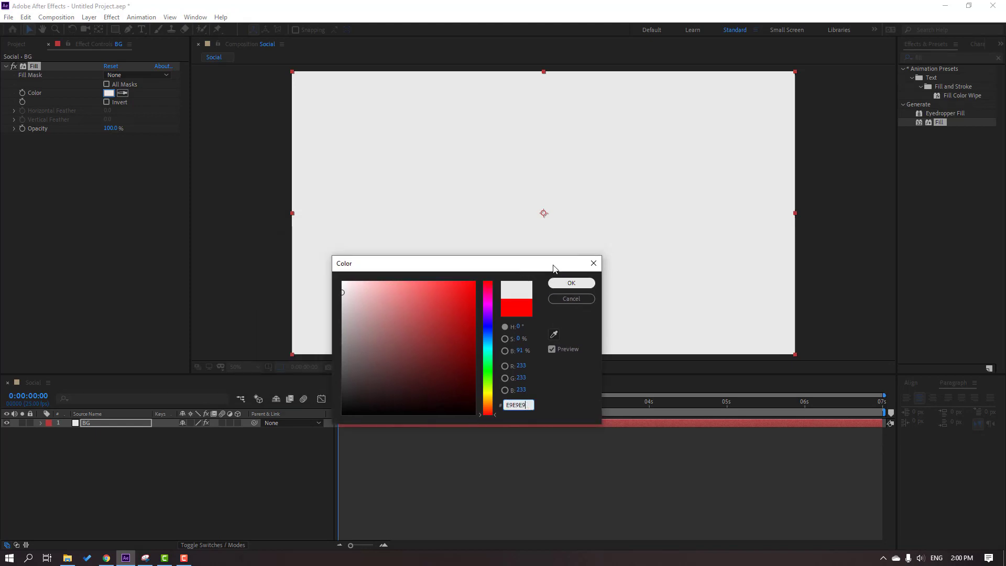
left_click(571, 283)
left_click(246, 460)
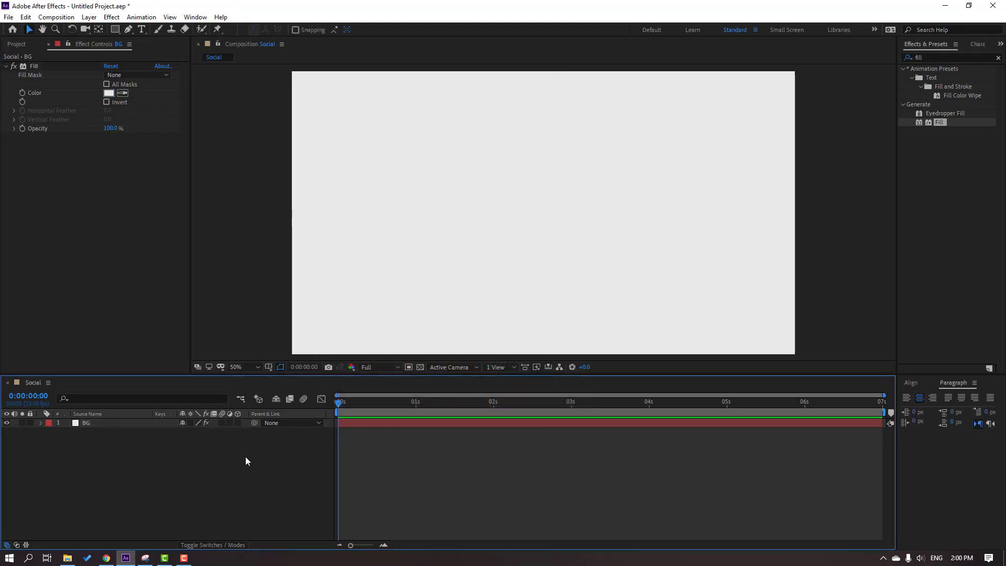
Step: Lock the BG layer and draw a tall black rectangle at the comp centre
left_click(30, 422)
left_click(115, 30)
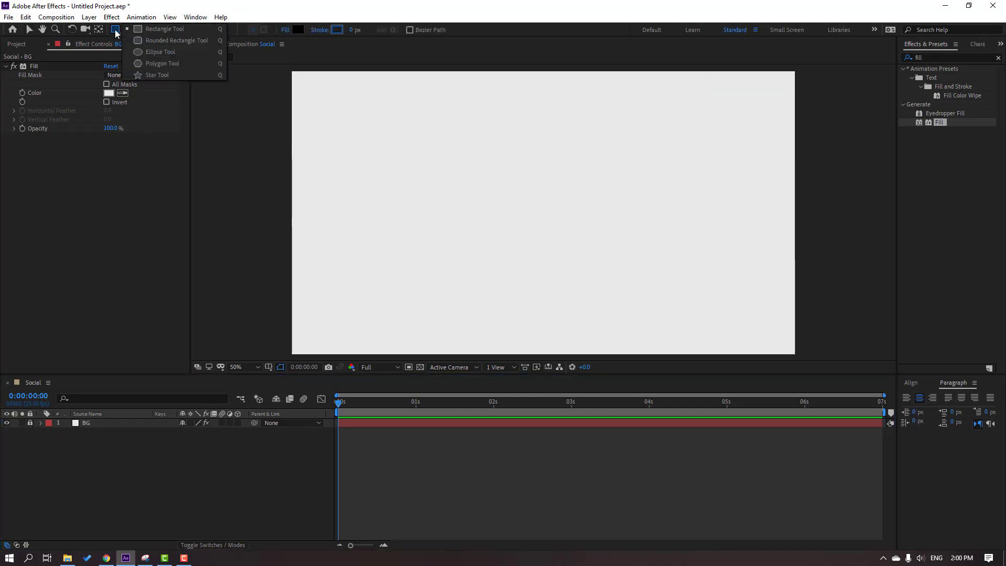
left_click(173, 31)
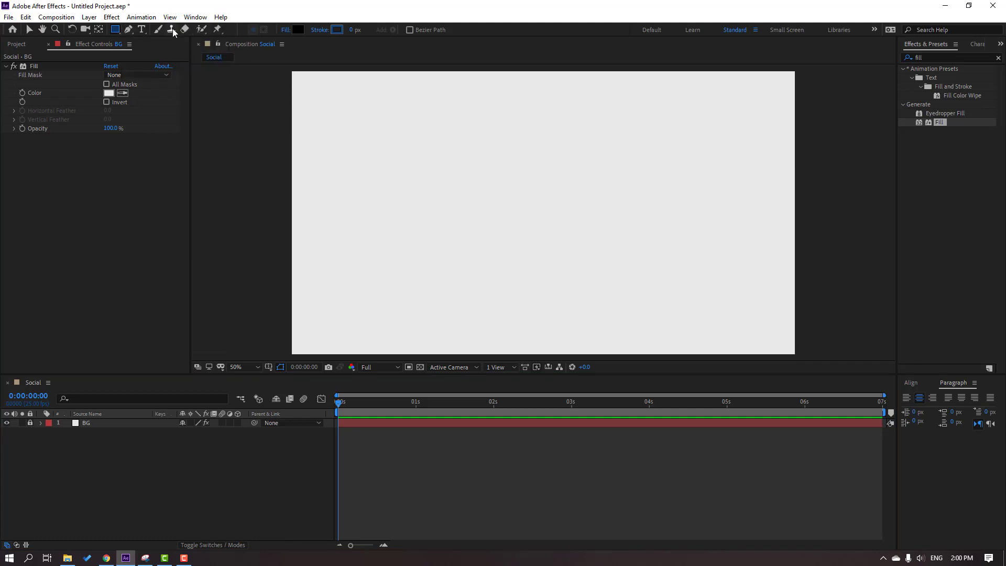
left_click_drag(477, 123, 592, 302)
Step: Rename the new Shape Layer 1 to 'box'
left_click(30, 31)
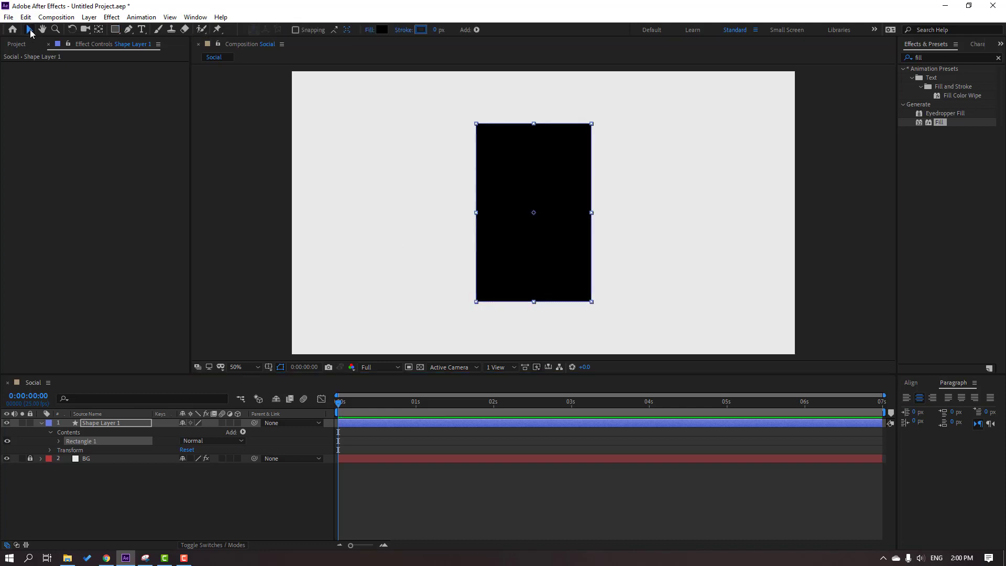
left_click(41, 423)
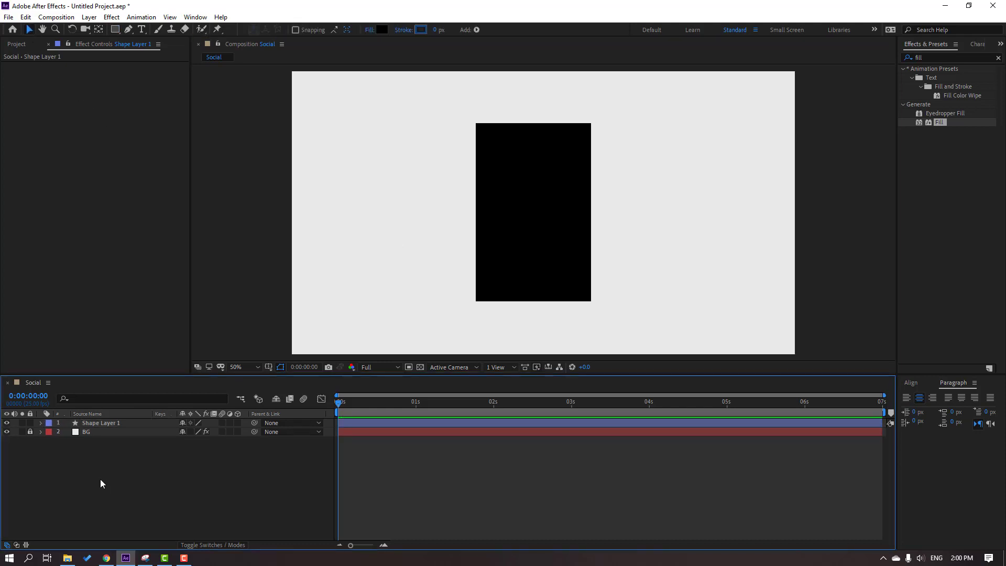
left_click(107, 424)
key("Return")
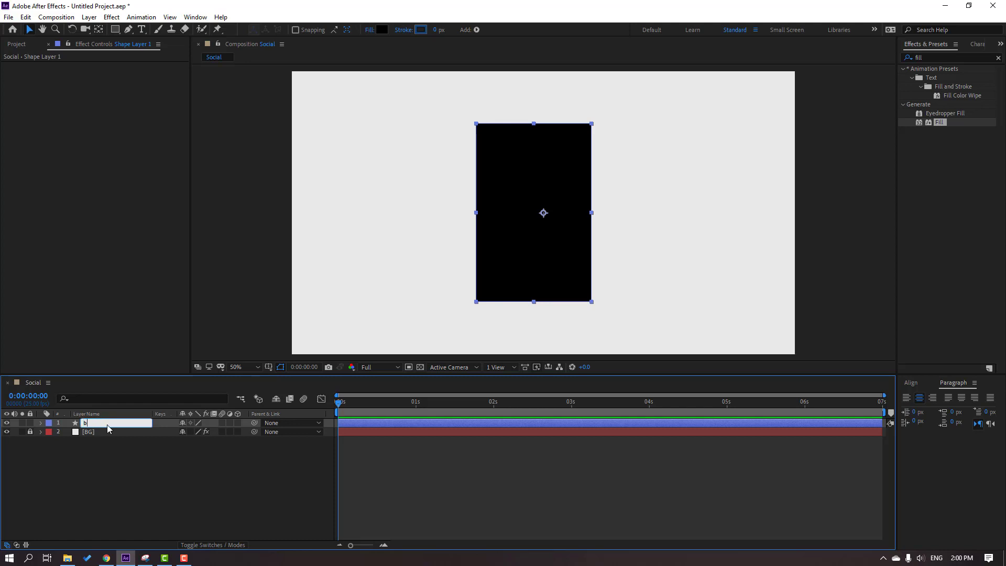
type("box")
key("Return")
Step: Import screen.jpg into the project
left_click(21, 46)
left_click(97, 237)
right_click(73, 193)
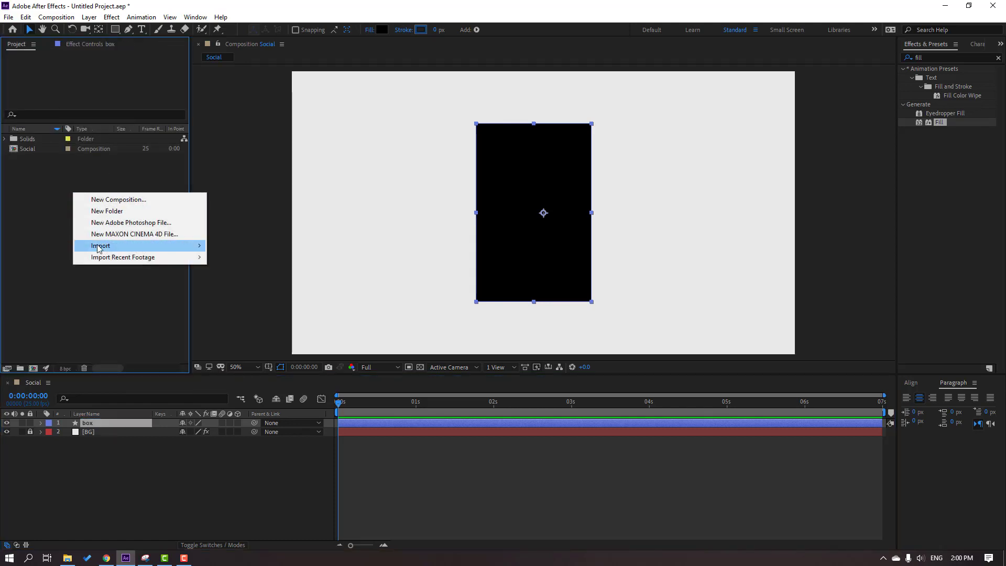
mouse_move(99, 248)
left_click(299, 245)
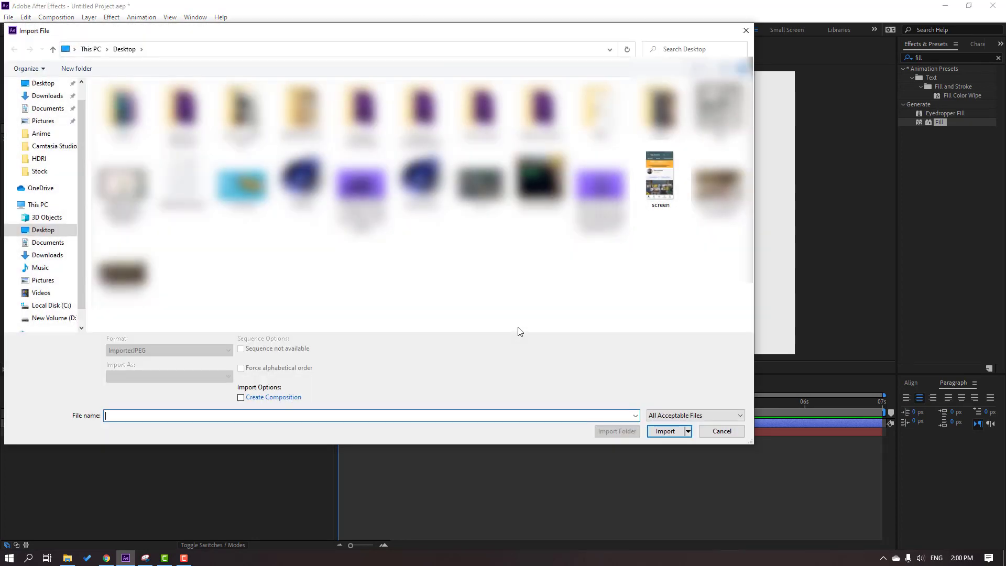
left_click(660, 175)
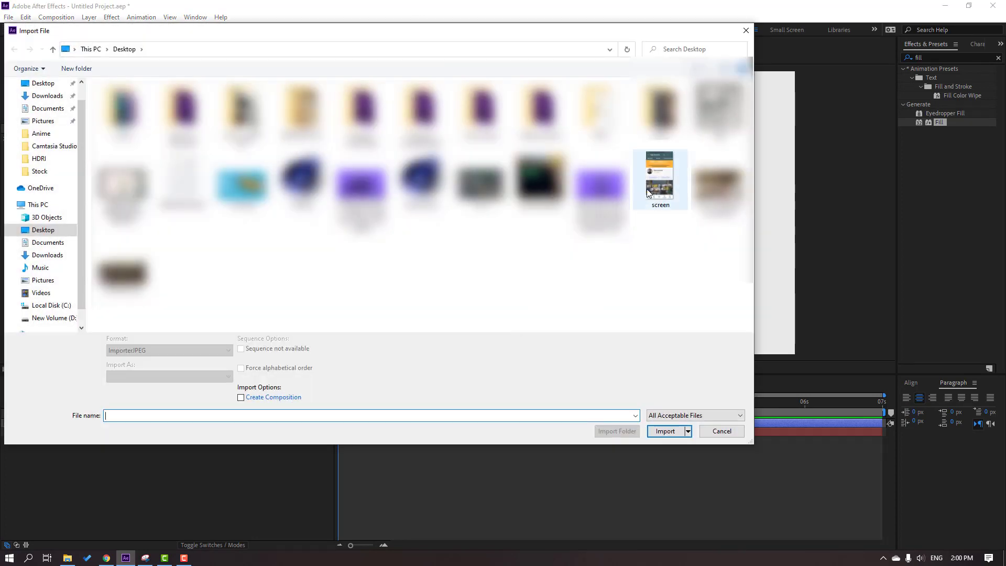
left_click(664, 435)
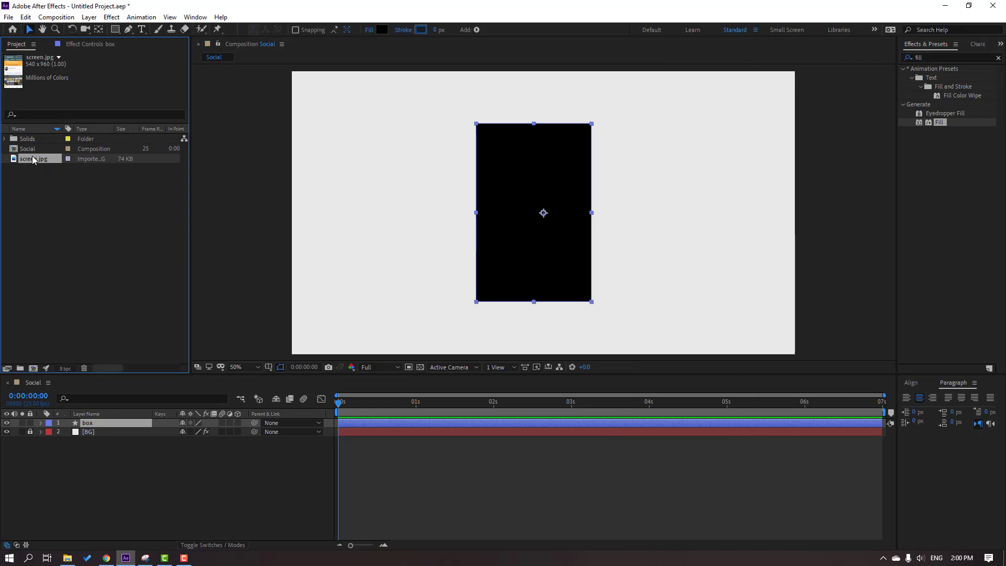
Step: Place screen.jpg above box, scale it to 68% and nudge it slightly left
left_click_drag(33, 156, 108, 425)
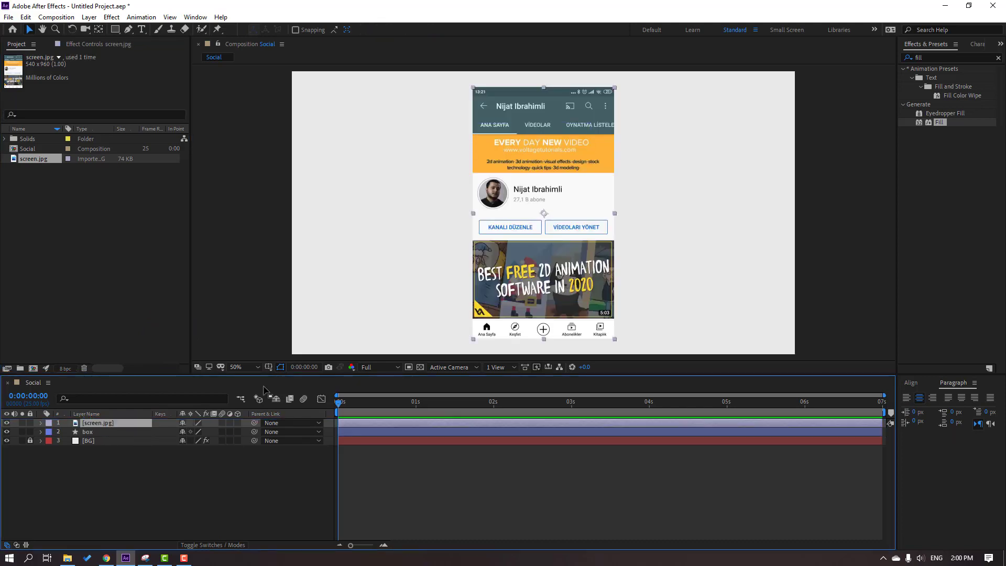
key("s")
left_click_drag(194, 431, 181, 431)
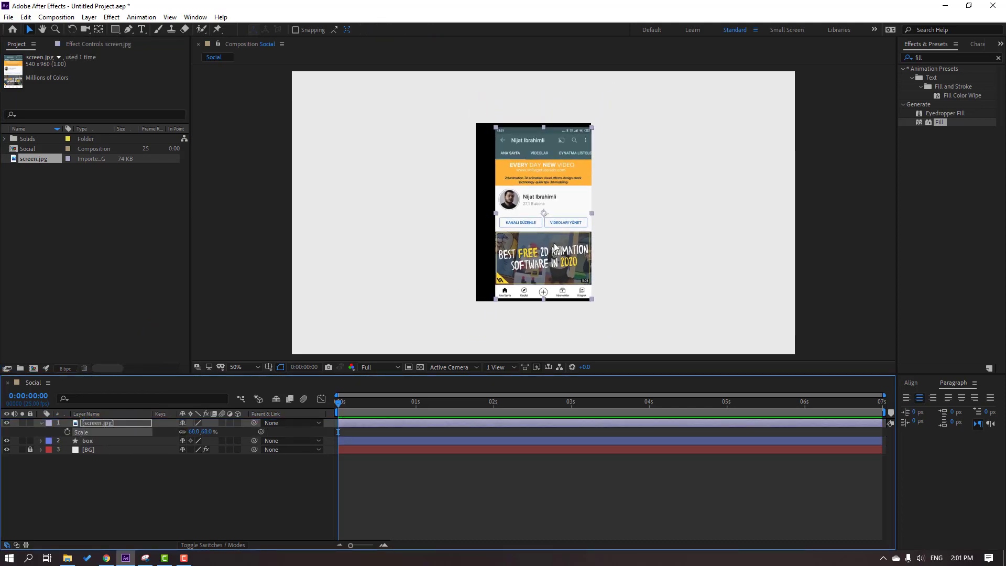
left_click_drag(566, 225, 556, 225)
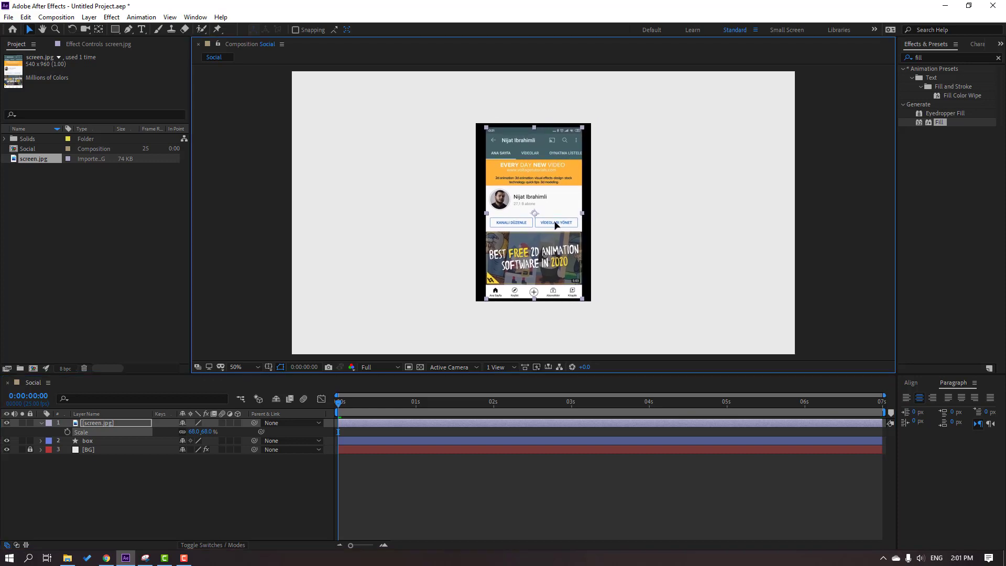
left_click(125, 496)
left_click(40, 422)
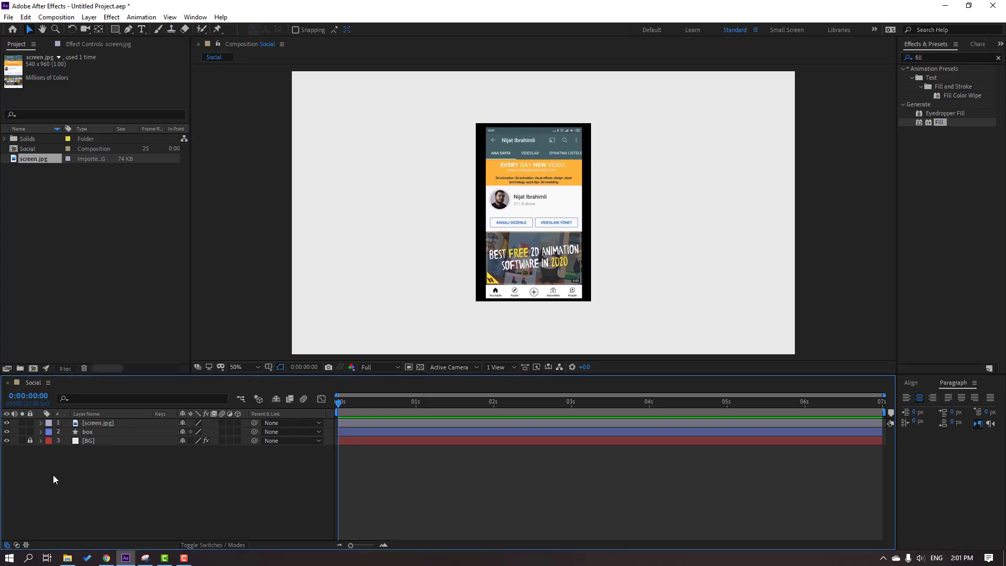
left_click(87, 433)
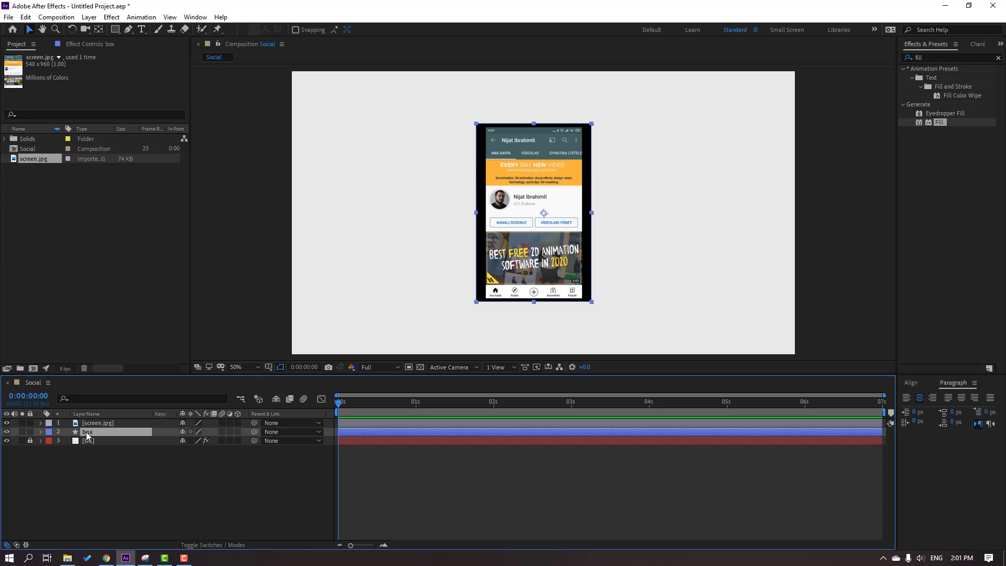
Step: Turn on 3D for the box and screen.jpg layers, then hide screen.jpg
left_click(237, 432)
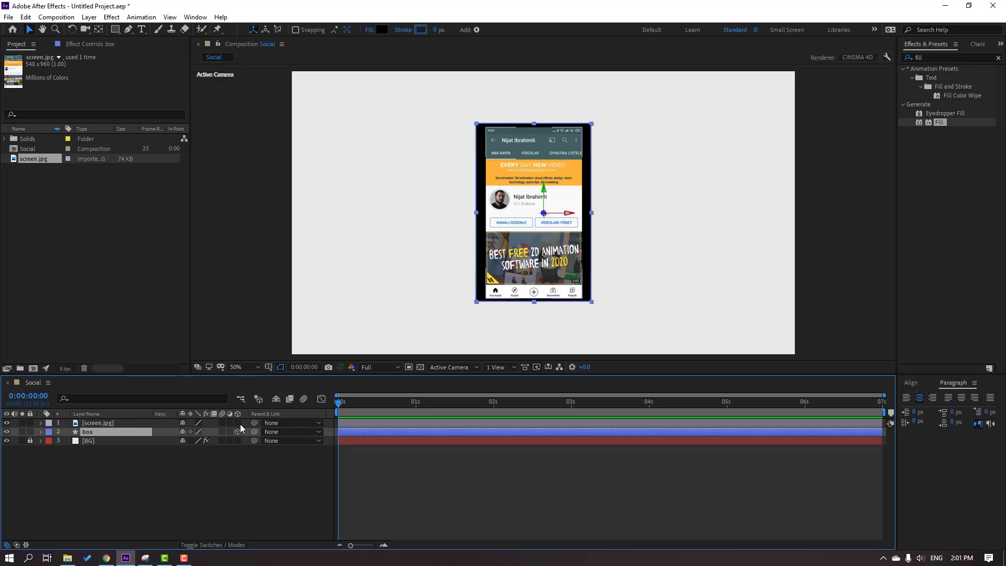
left_click(238, 423)
left_click(197, 485)
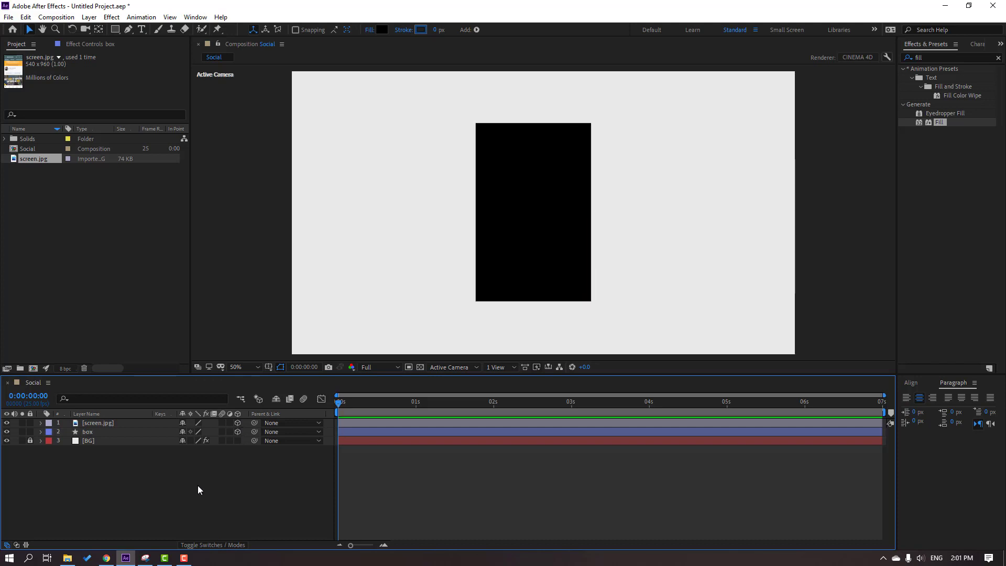
left_click(98, 423)
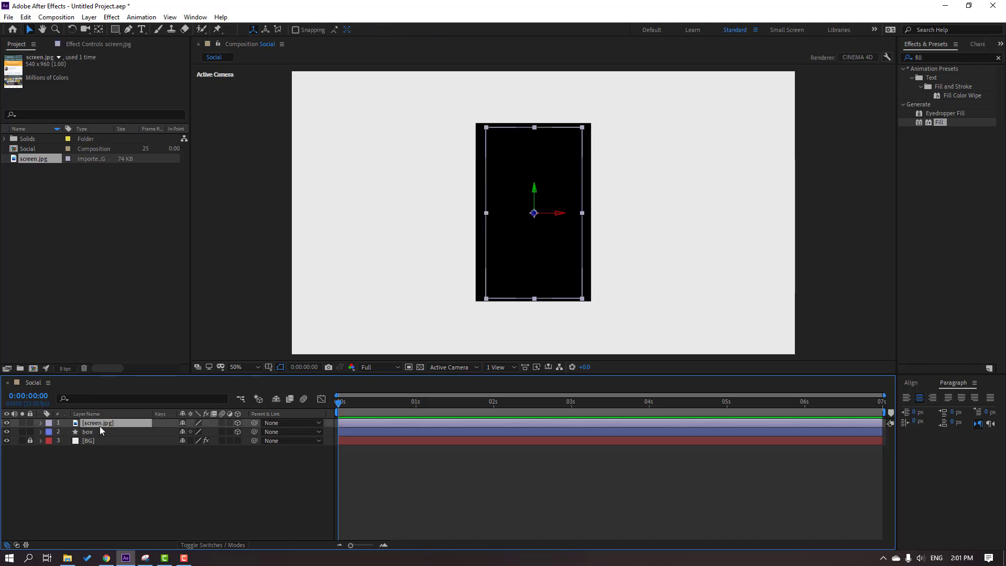
left_click(6, 422)
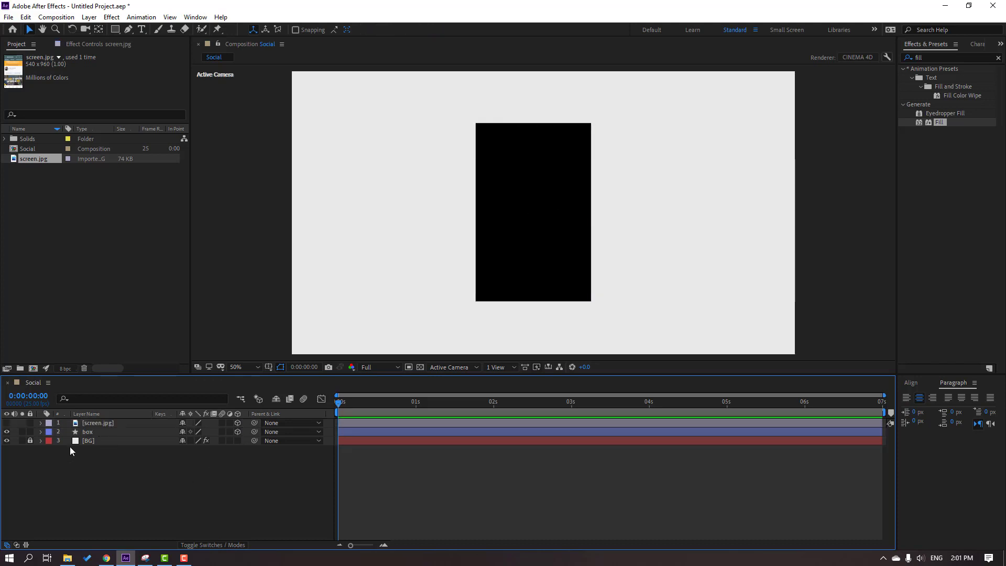
left_click(86, 432)
Step: Set the box's Extrusion Depth to 10 under Geometry Options
left_click(40, 433)
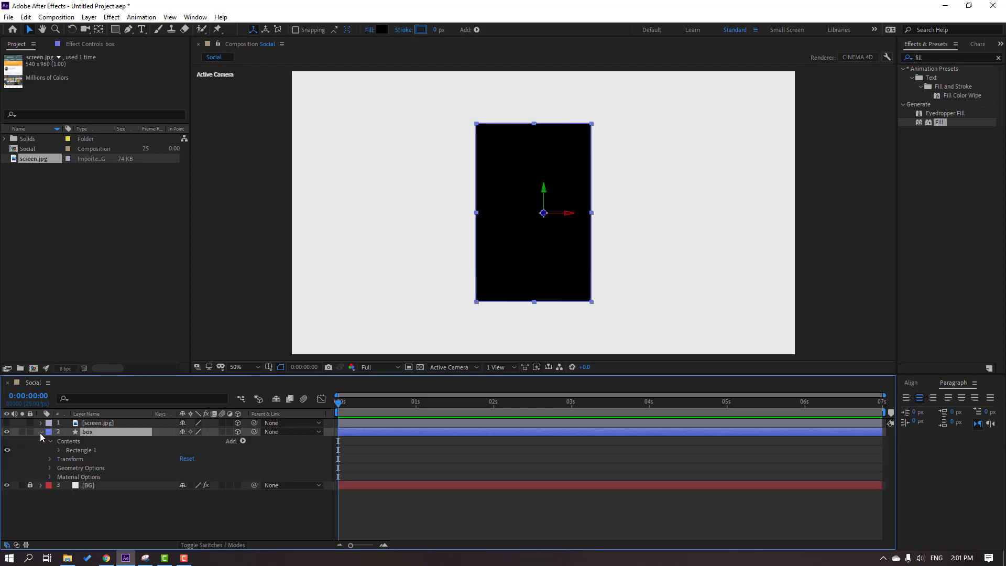
left_click(51, 469)
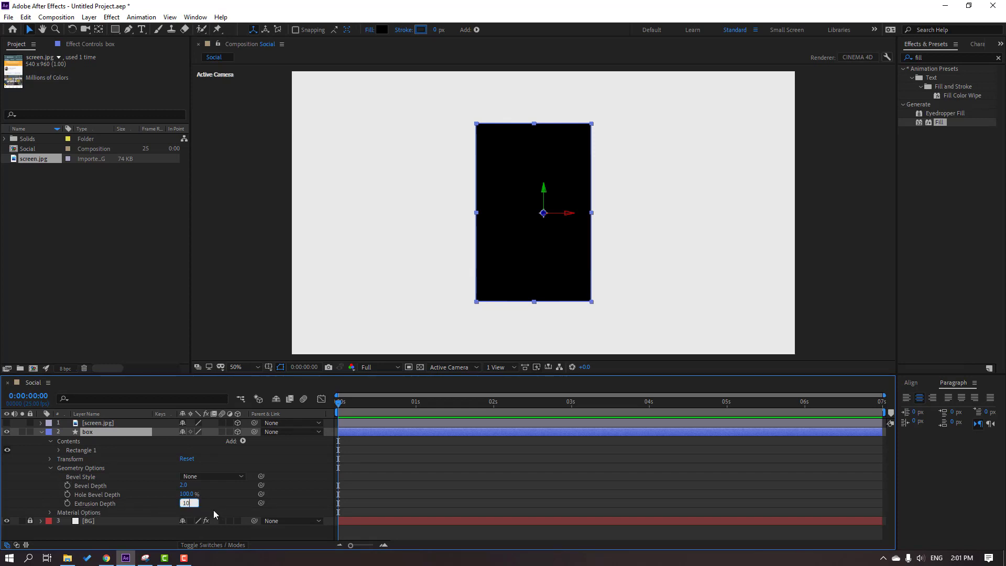
type("10")
key("Return")
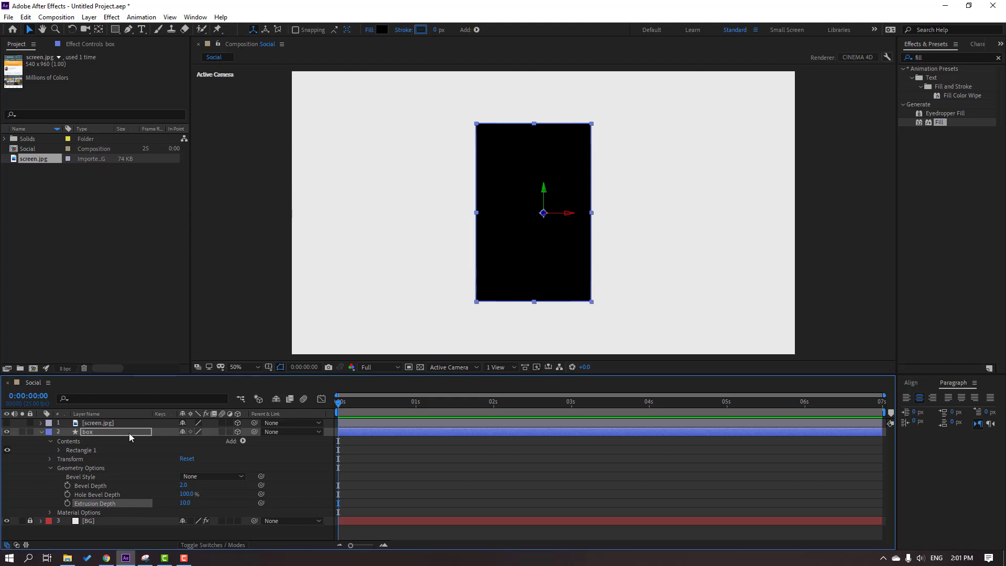
Step: Change the box's fill colour from black to white FFFFFF
left_click(89, 432)
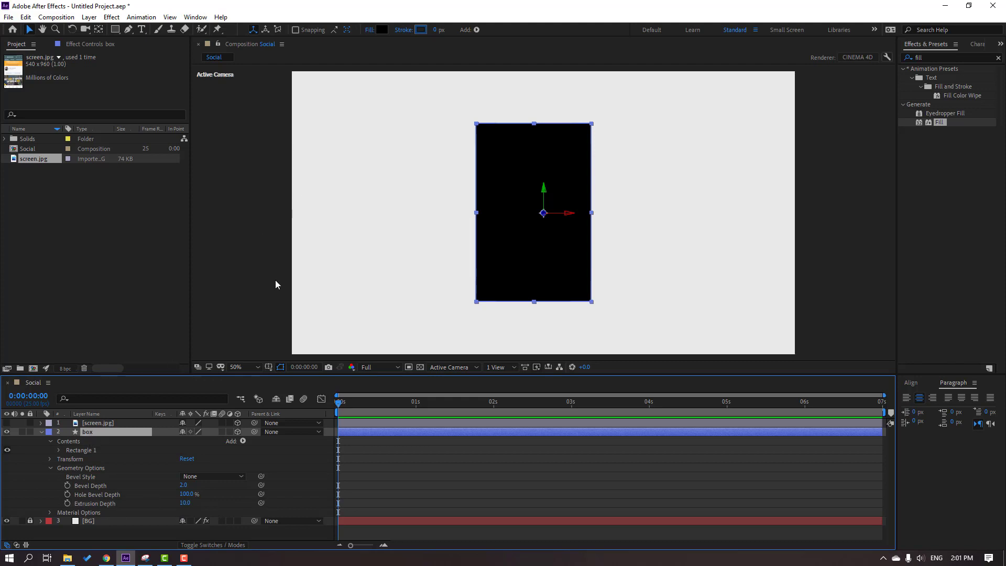
left_click(382, 30)
left_click(555, 334)
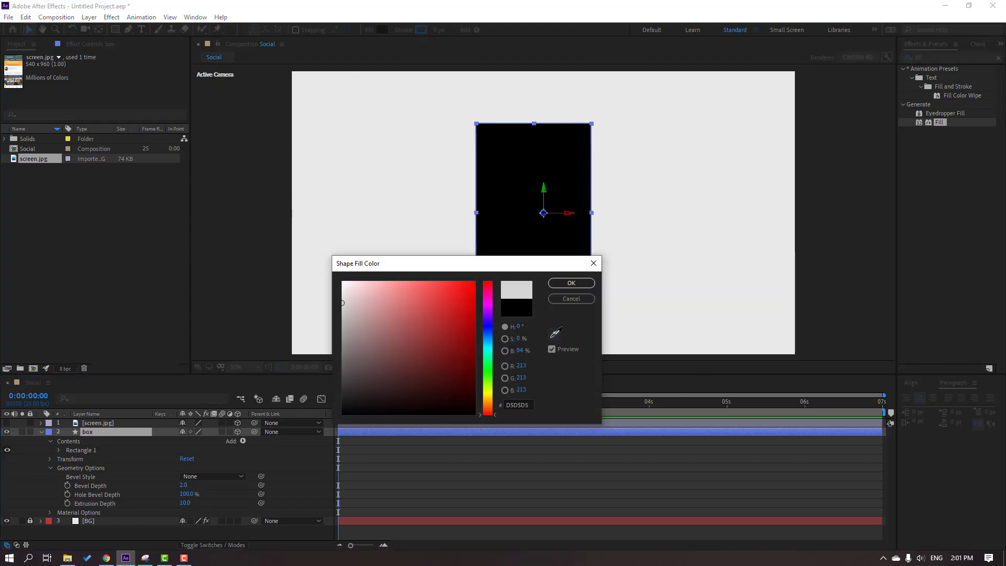
left_click(533, 173)
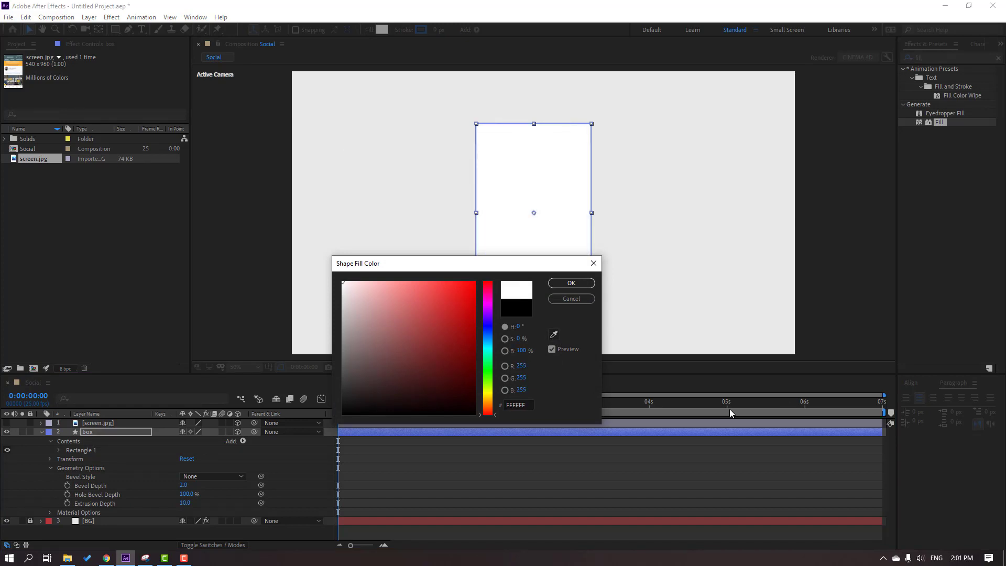
left_click(571, 283)
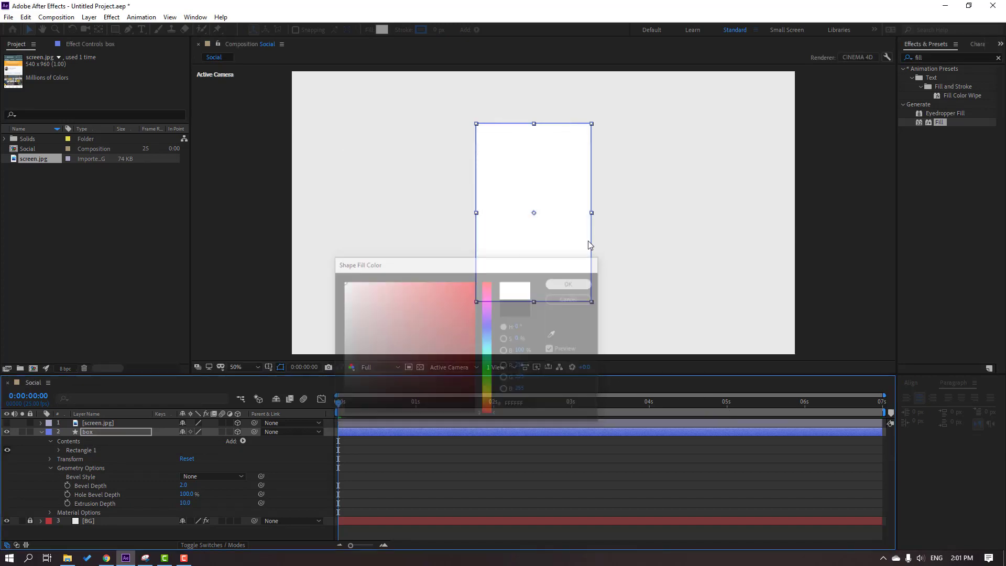
Step: Outline the box with a light grey D2D3D4 stroke, 1 px wide
left_click(422, 30)
left_click(553, 334)
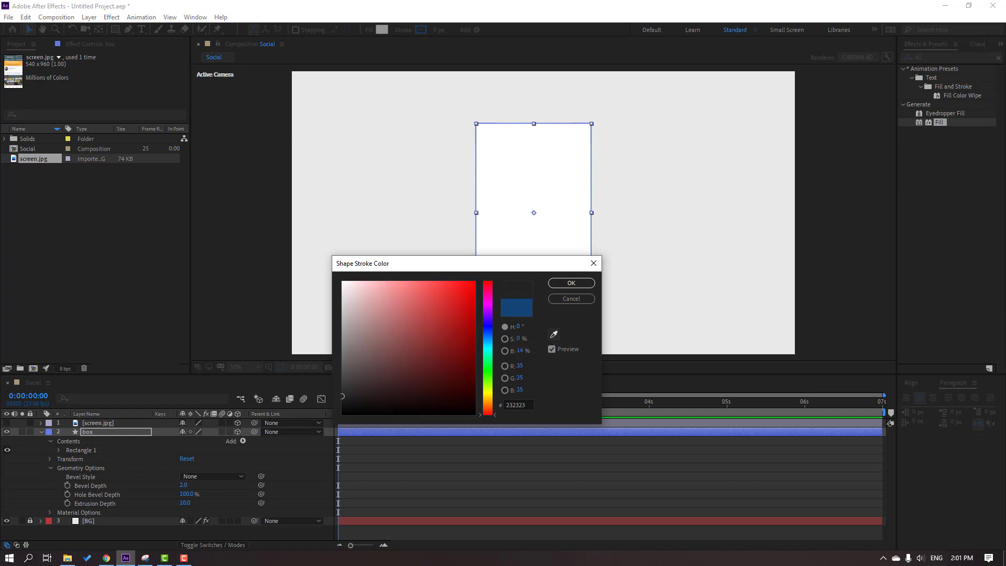
left_click(314, 210)
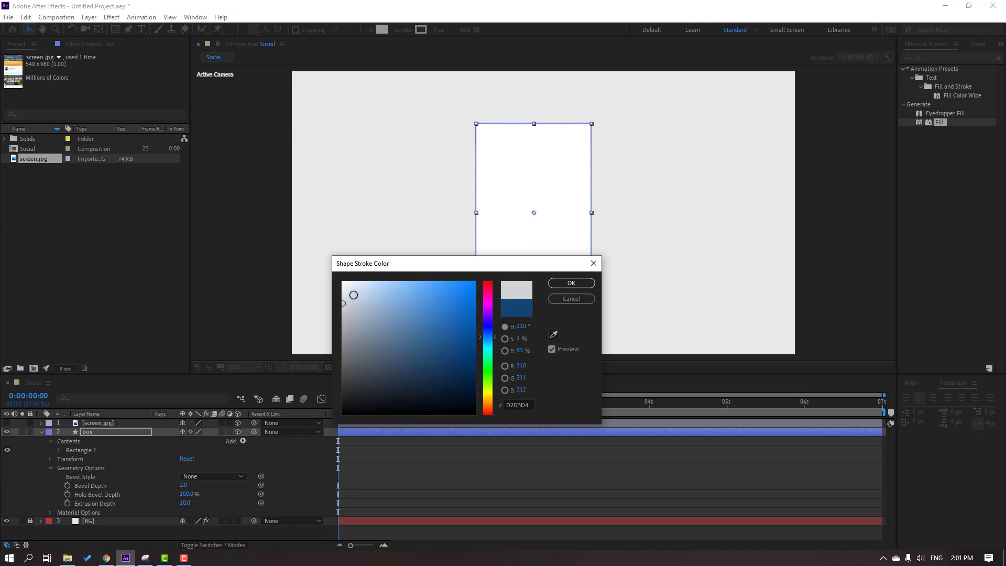
left_click(529, 405)
left_click(566, 284)
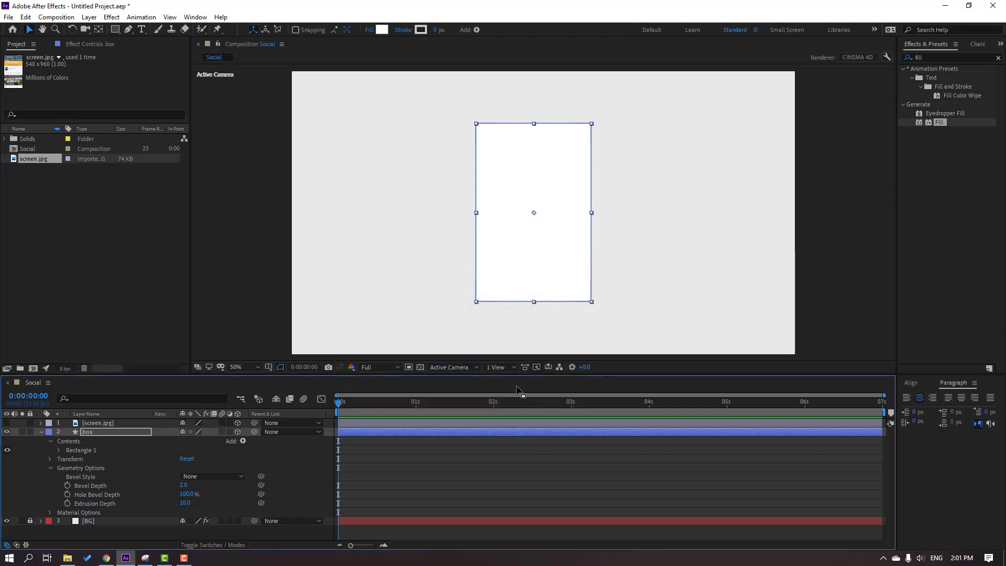
left_click(435, 29)
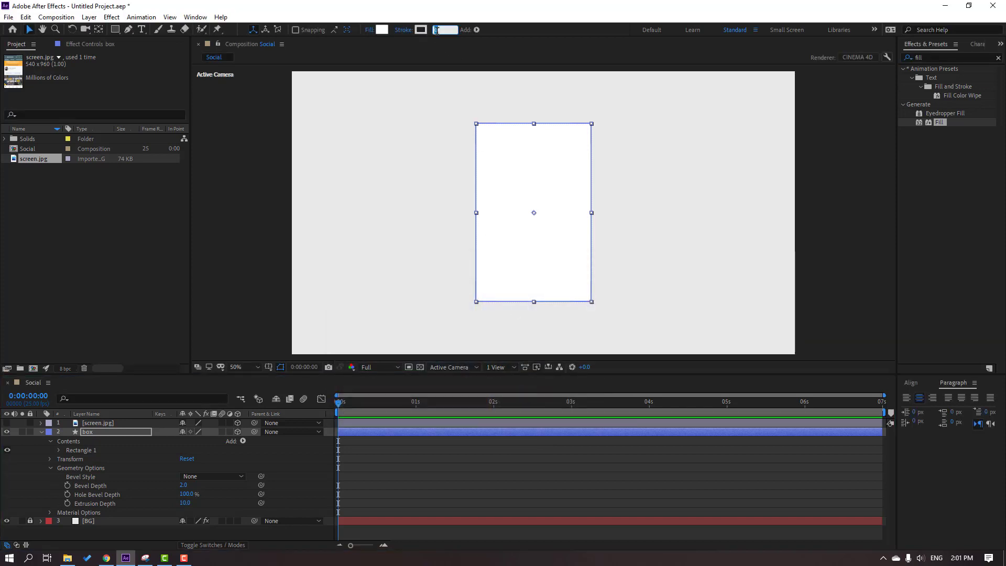
key("Return")
left_click(85, 432)
Step: Rotate the box 35° on its Y axis and raise Extrusion Depth to 96
key("r")
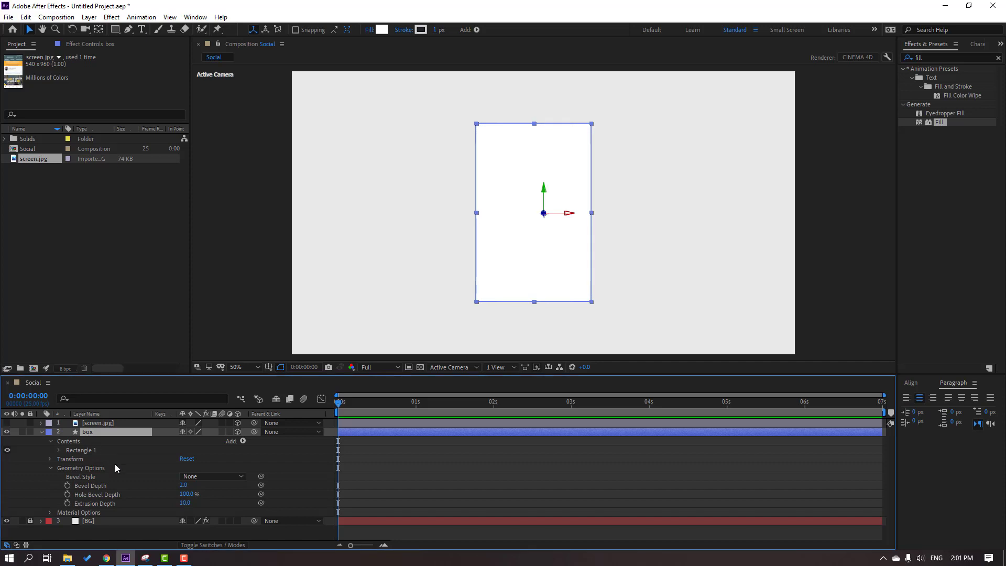
left_click_drag(198, 463, 214, 458)
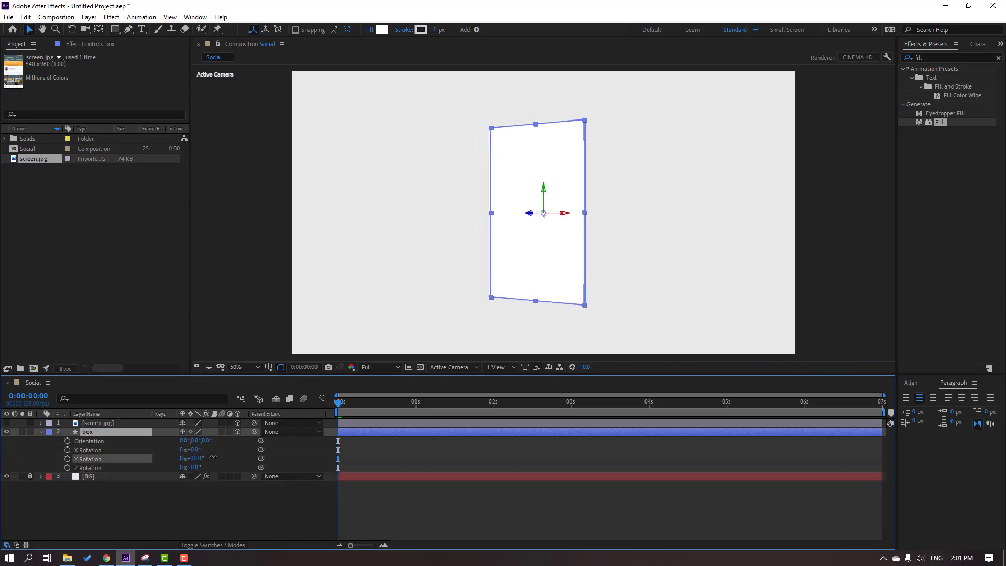
left_click(42, 432)
left_click(42, 432)
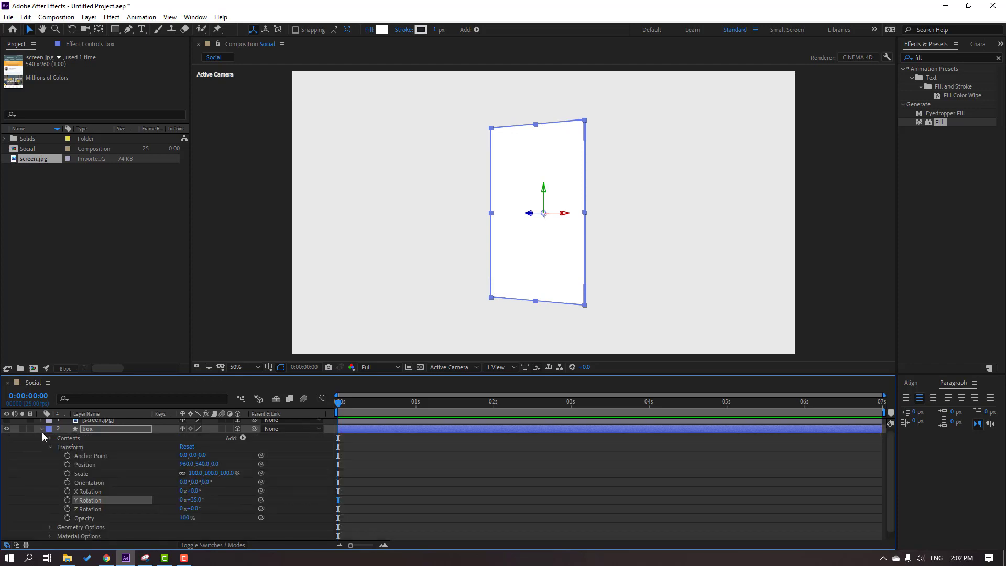
left_click(49, 449)
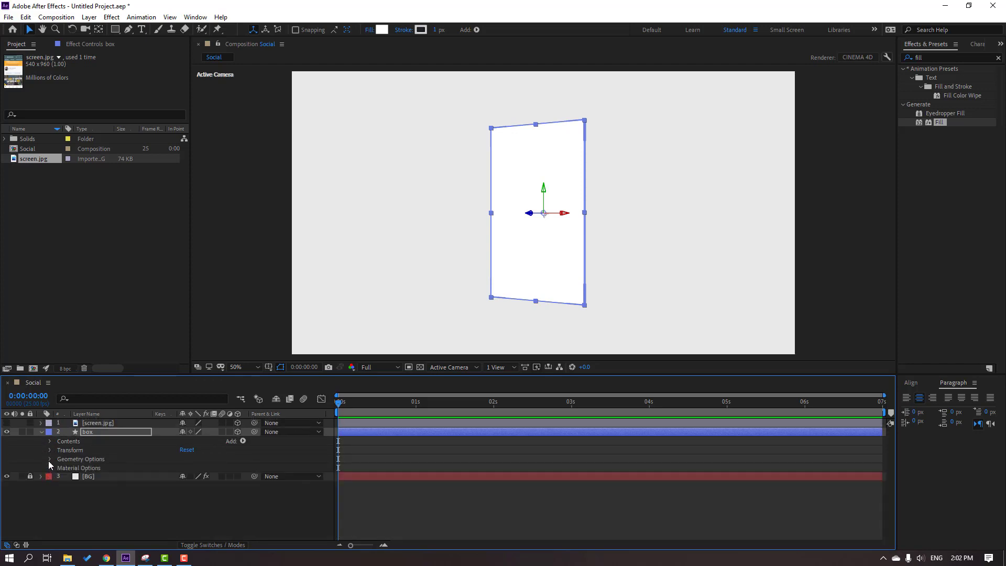
left_click(49, 460)
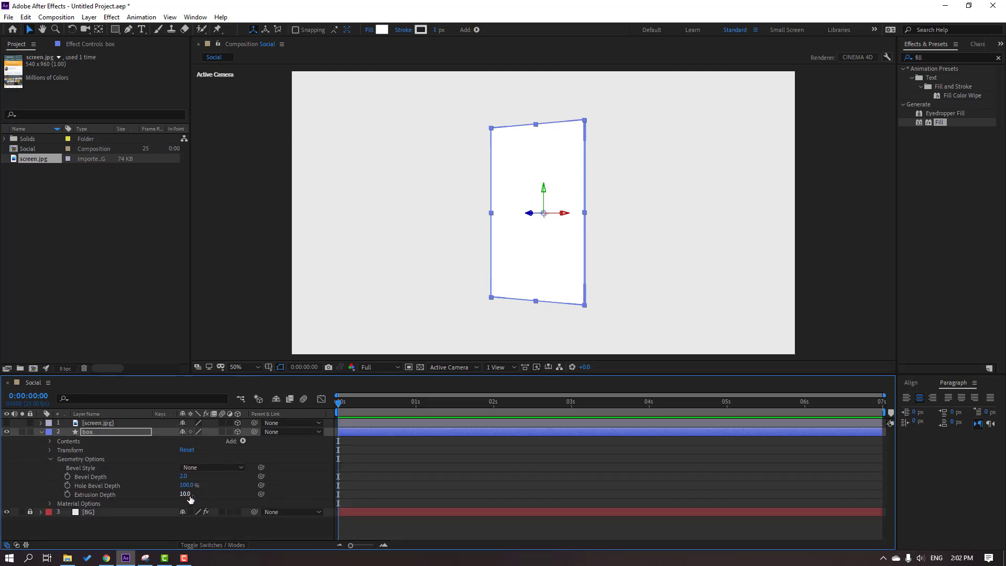
left_click_drag(185, 496, 229, 493)
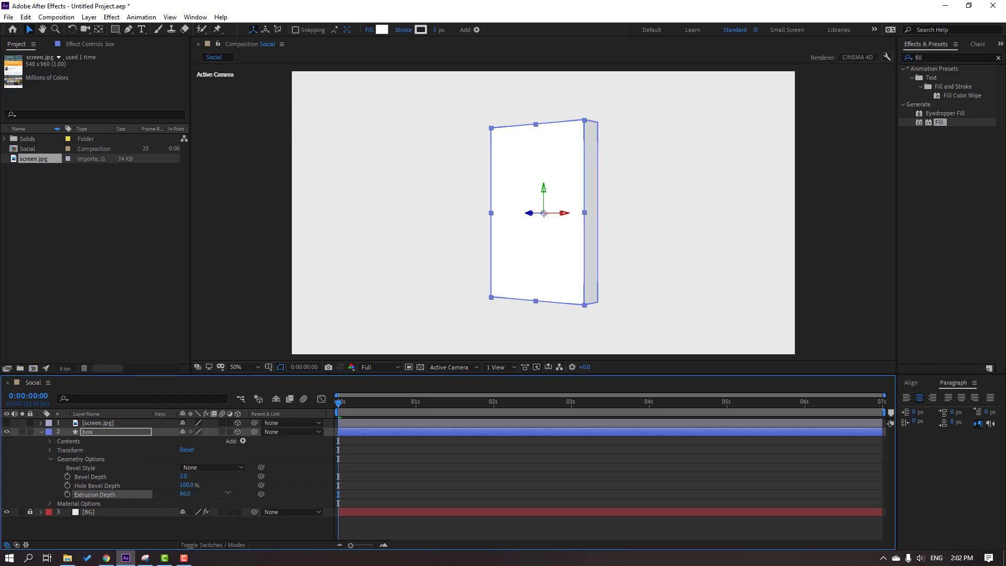
left_click(200, 531)
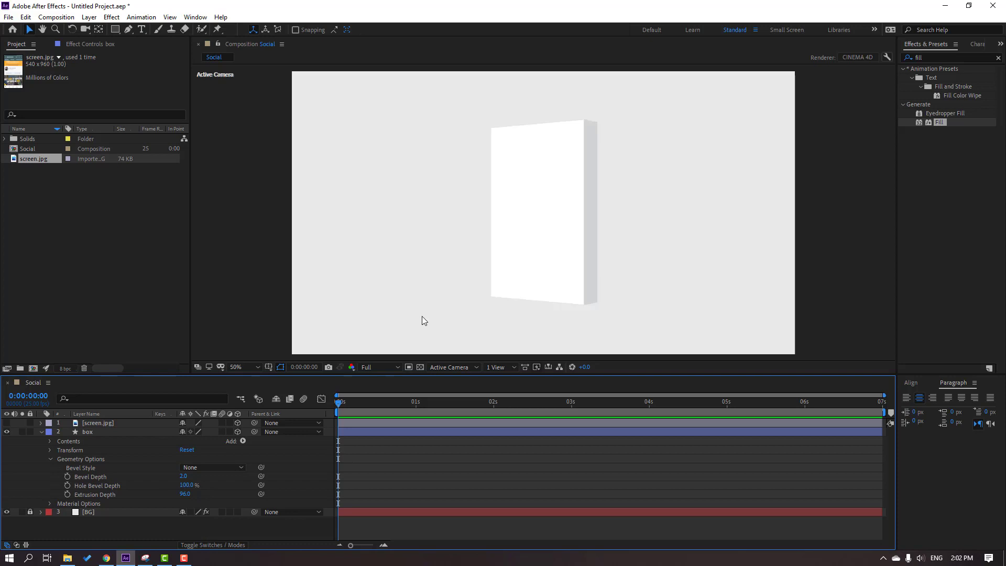
left_click(55, 442)
left_click(87, 431)
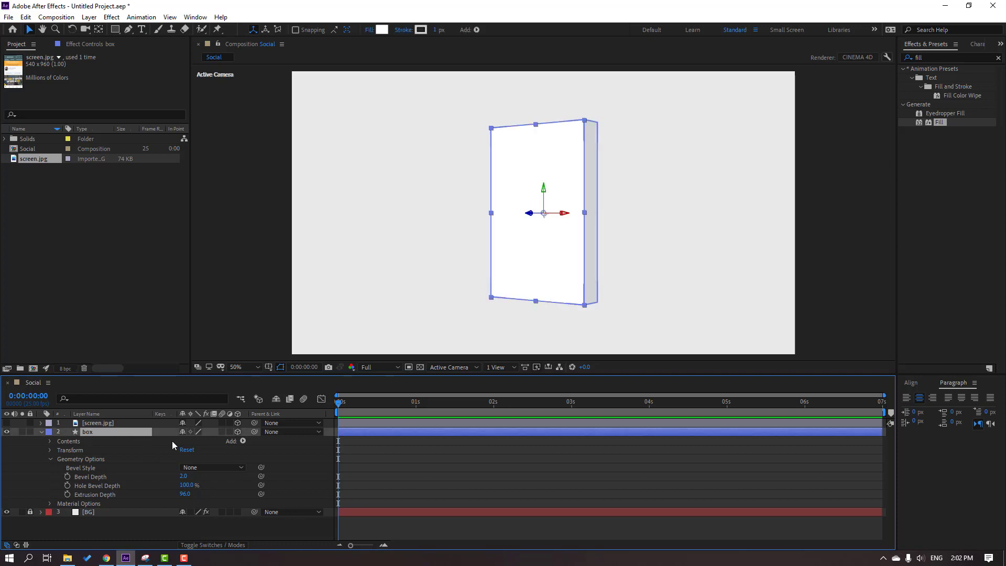
Step: Adjust the box layer's rotation to X −13°, Y 27° and Z 3°
key("r")
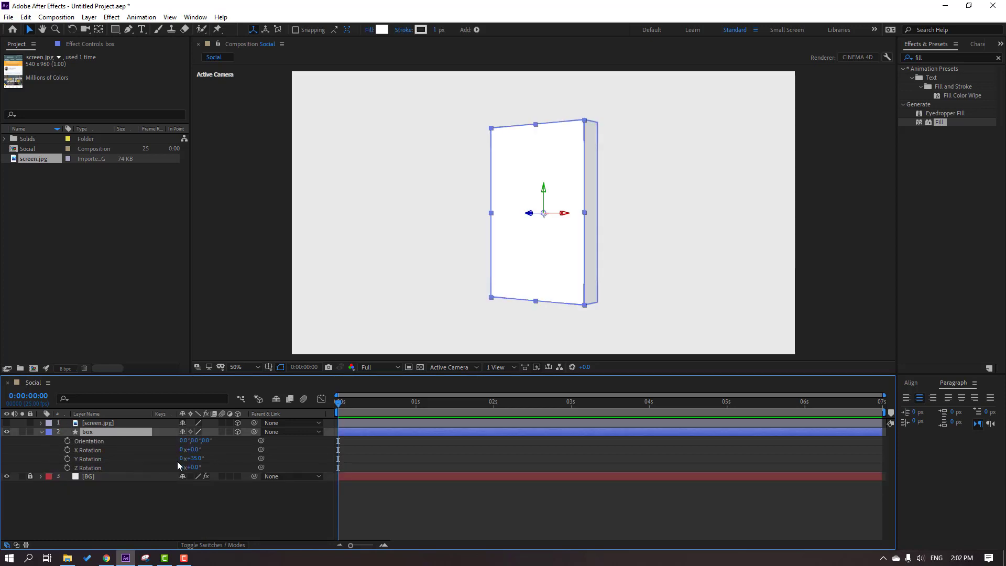
mouse_move(195, 460)
left_mouse_down()
mouse_move(199, 449)
mouse_move(197, 468)
mouse_move(201, 448)
mouse_move(198, 458)
left_mouse_up()
key("F2")
key("F2")
key("comma")
key("period")
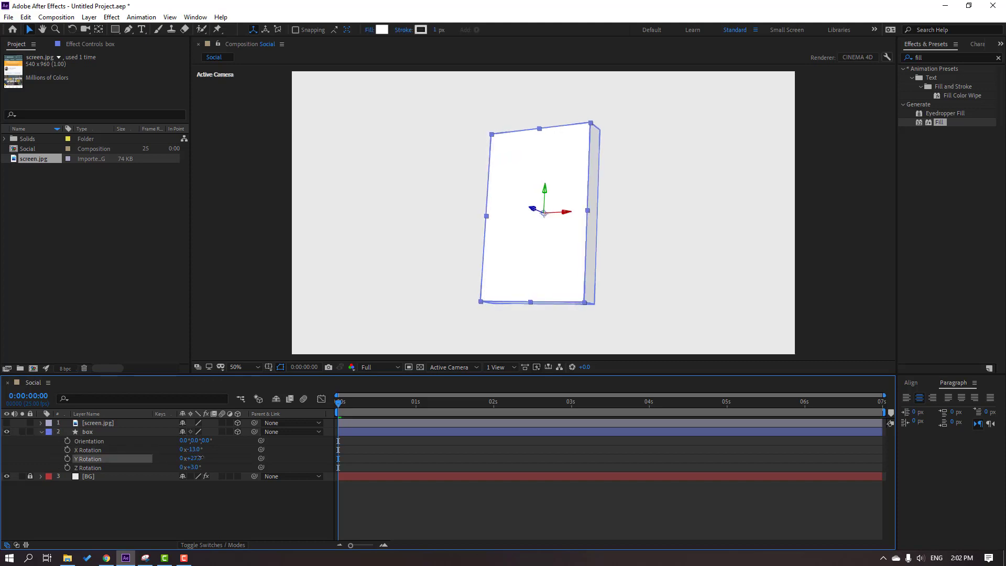
left_click(223, 460)
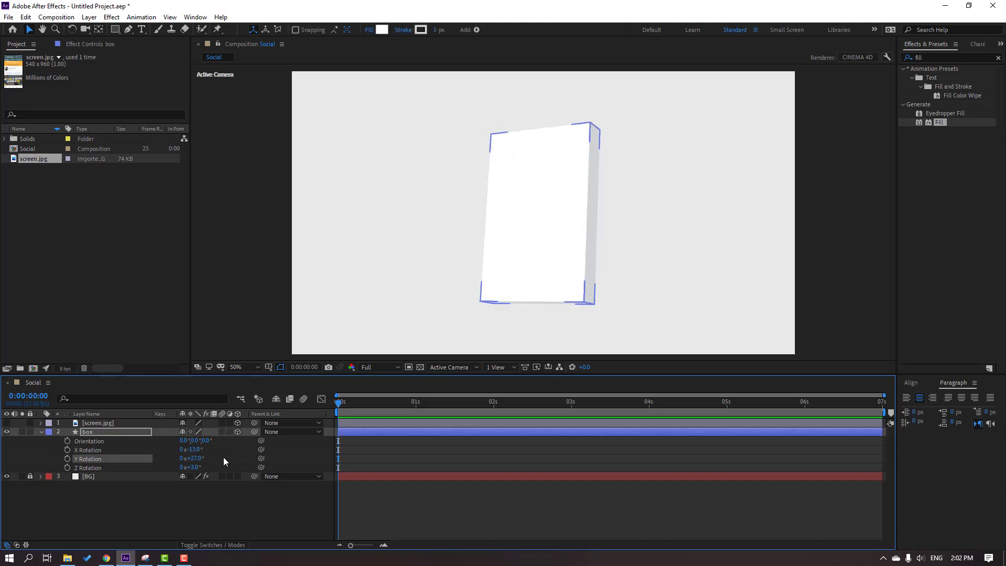
left_click(223, 457)
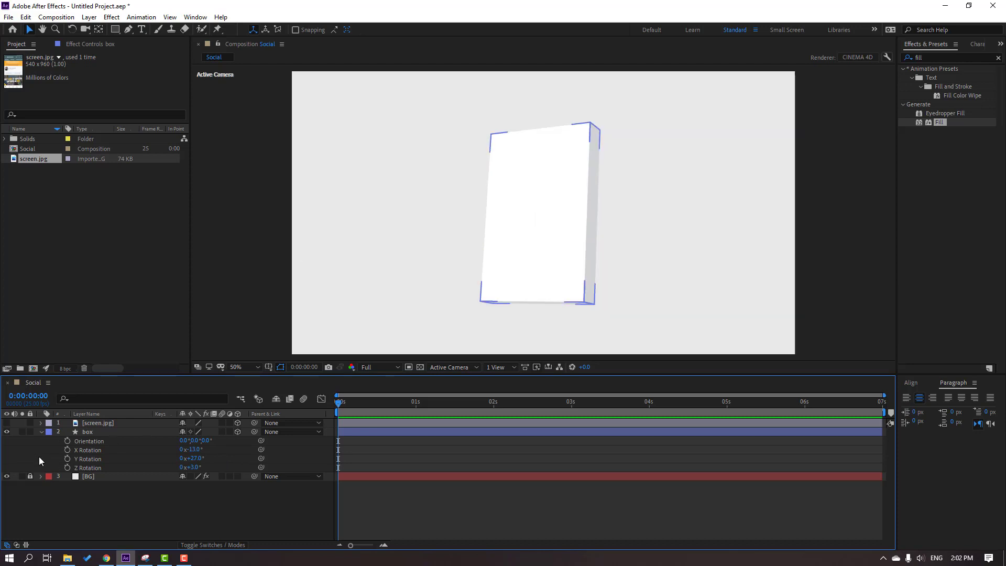
Step: Make screen.jpg visible again and reveal its rotation properties
left_click(100, 425)
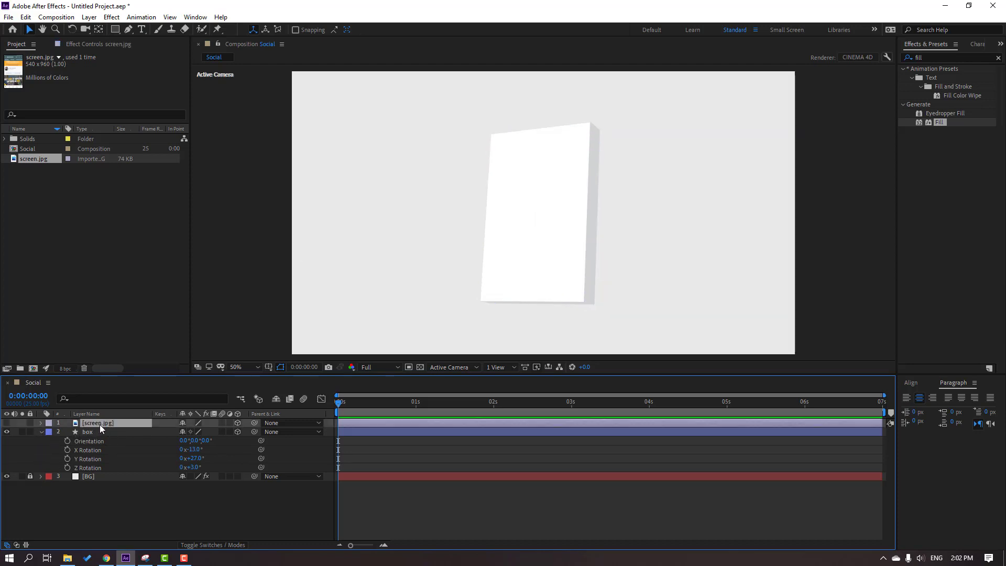
left_click(6, 423)
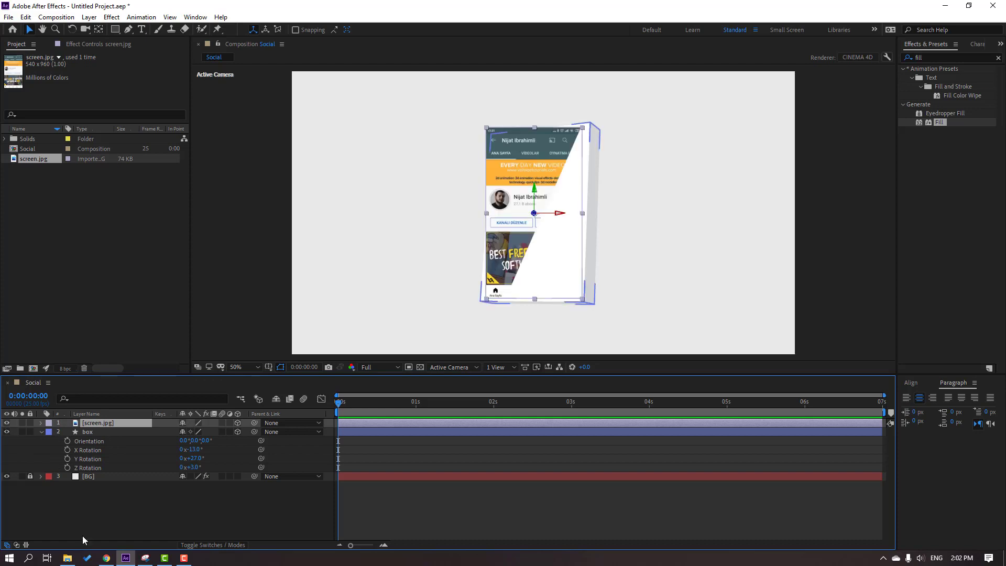
left_click(94, 524)
left_click(92, 423)
key("r")
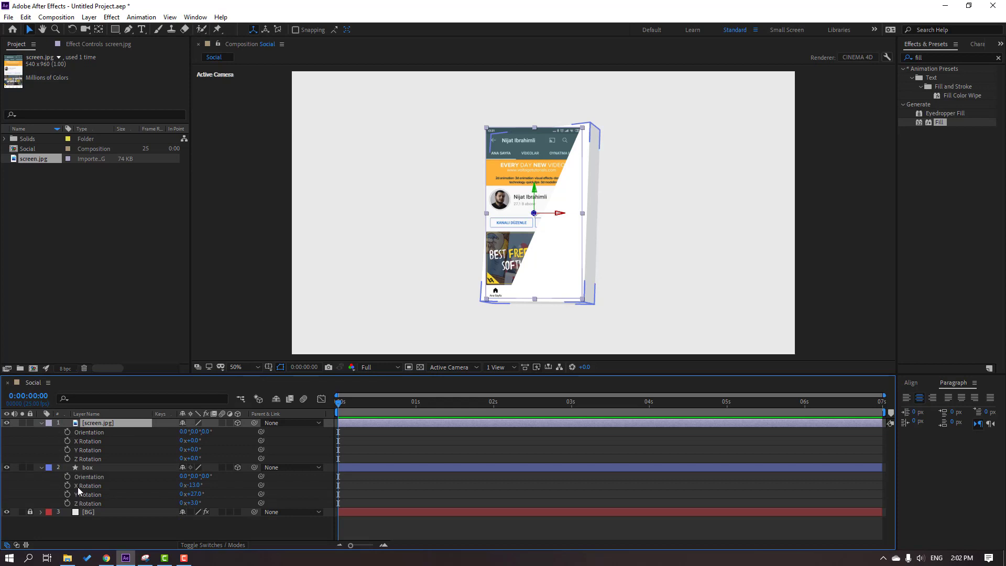
Step: Set screen.jpg's rotation to X −13°, Y 27° and Z 3°
left_click(195, 441)
type("-1")
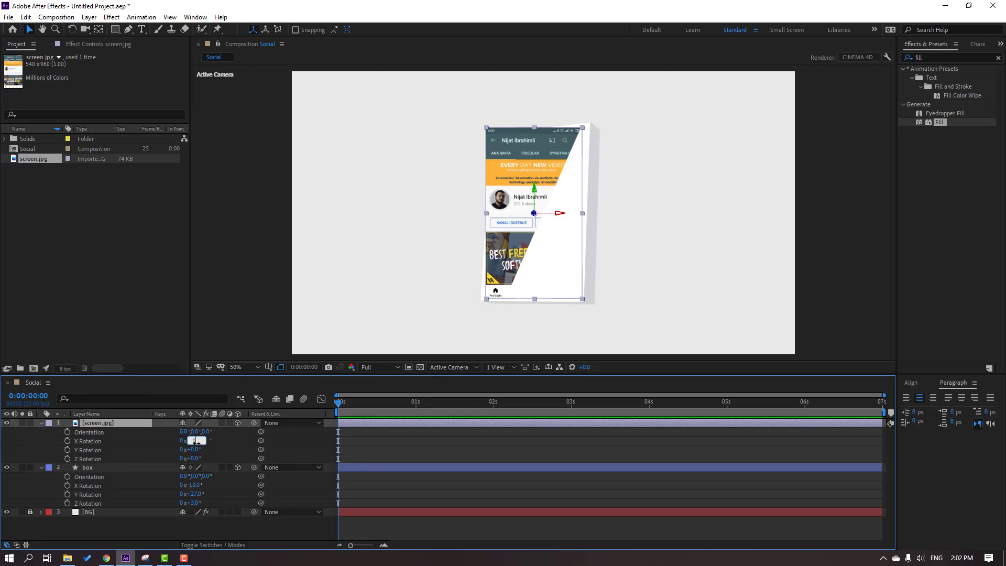
type("3")
key("Return")
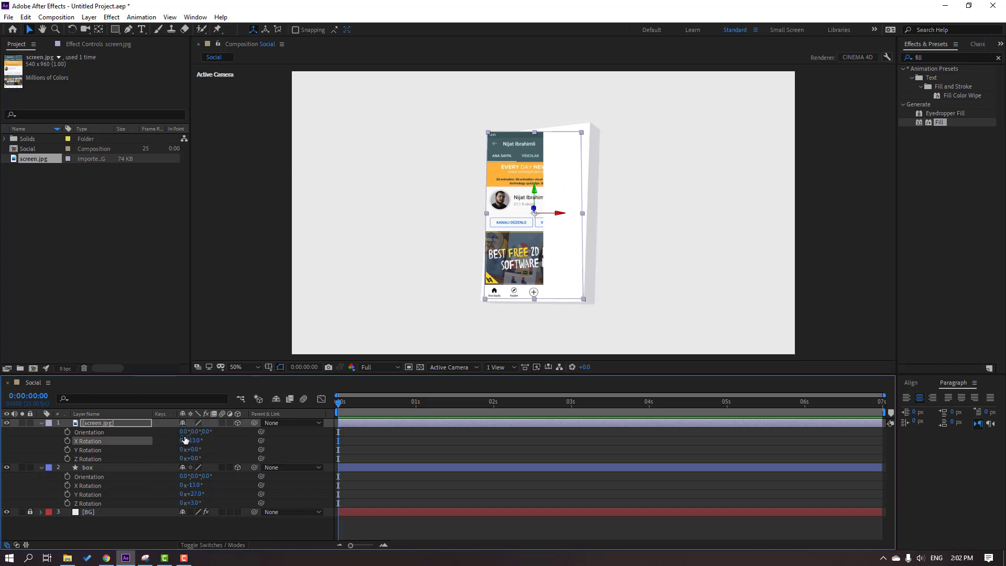
left_click(192, 449)
type("27")
key("Return")
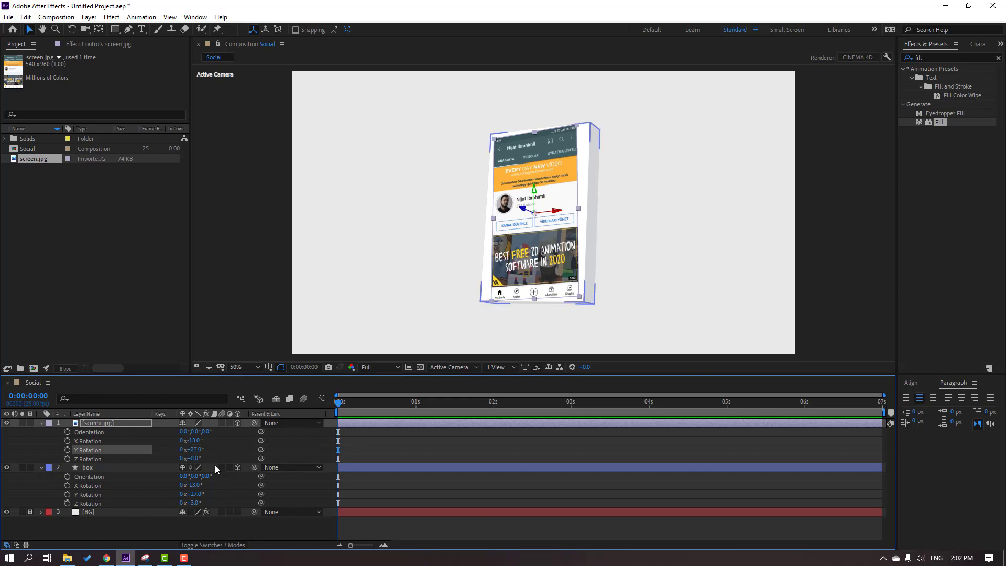
left_click(196, 459)
type("3")
key("Return")
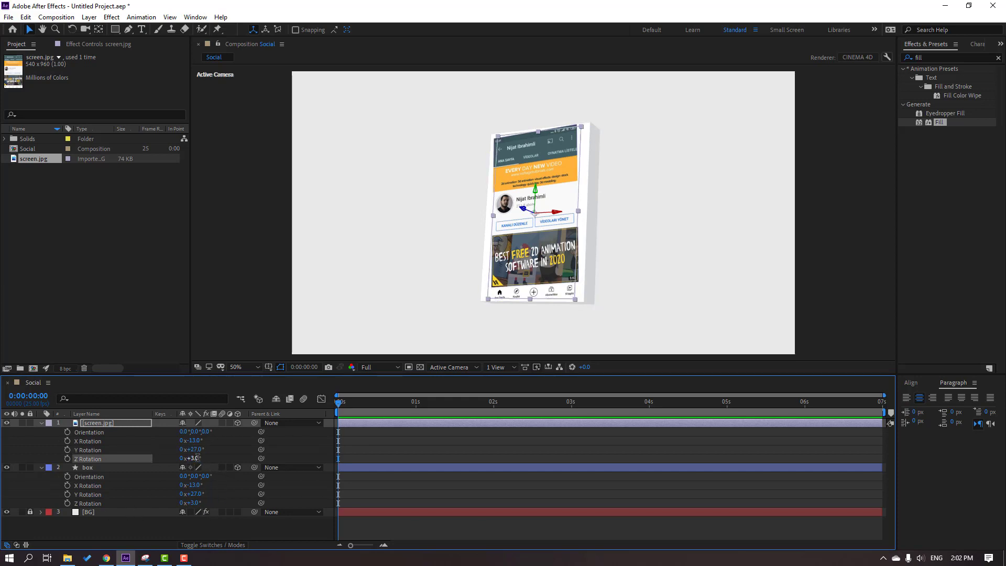
Step: Zoom in to check the screenshot's alignment, then show the box layer's Scale
left_click(429, 457)
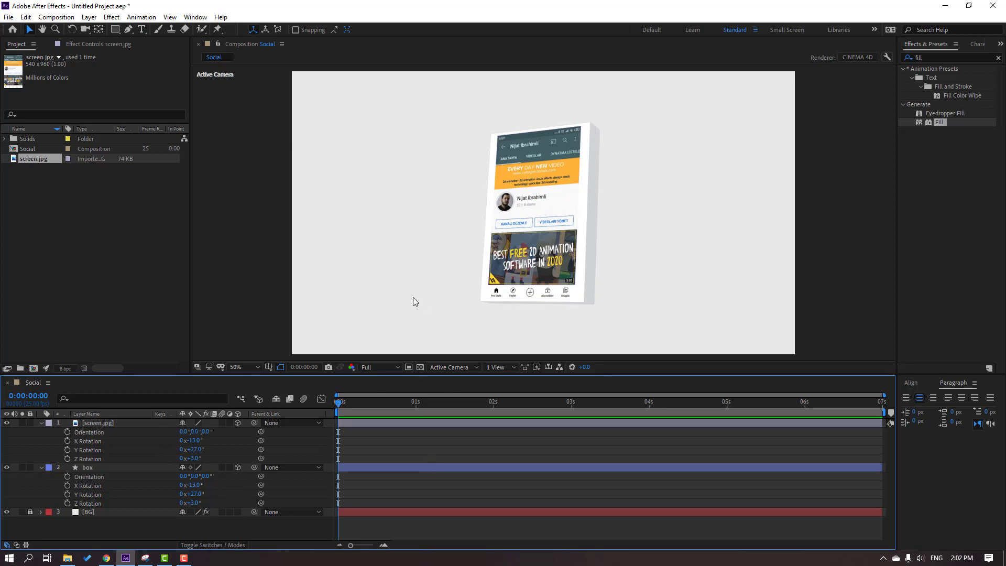
key("period")
key("comma")
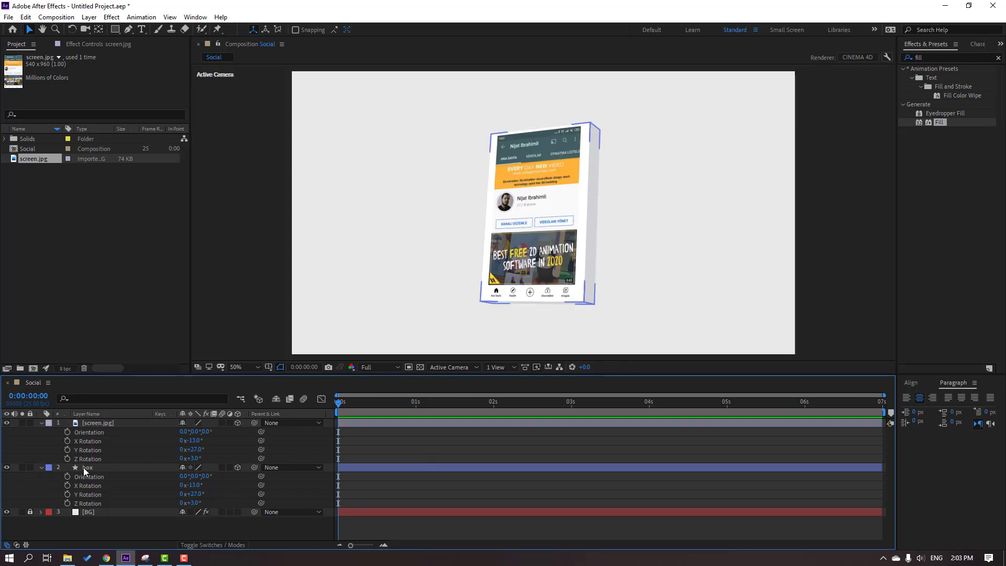
left_click(88, 466)
key("s")
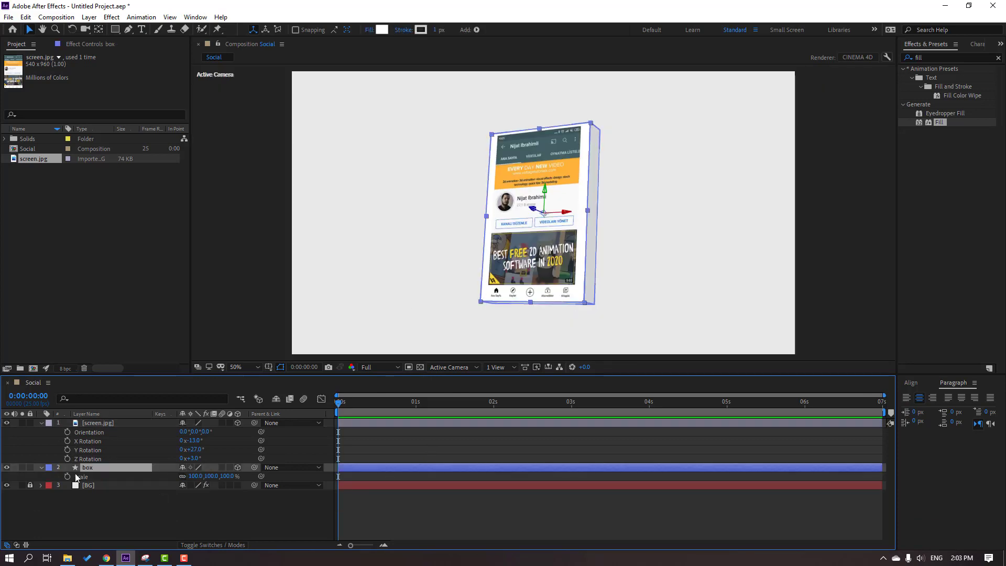
Step: Unlink the box's scale proportions and set its X Scale to 89%
left_click(182, 475)
left_click_drag(199, 481, 191, 476)
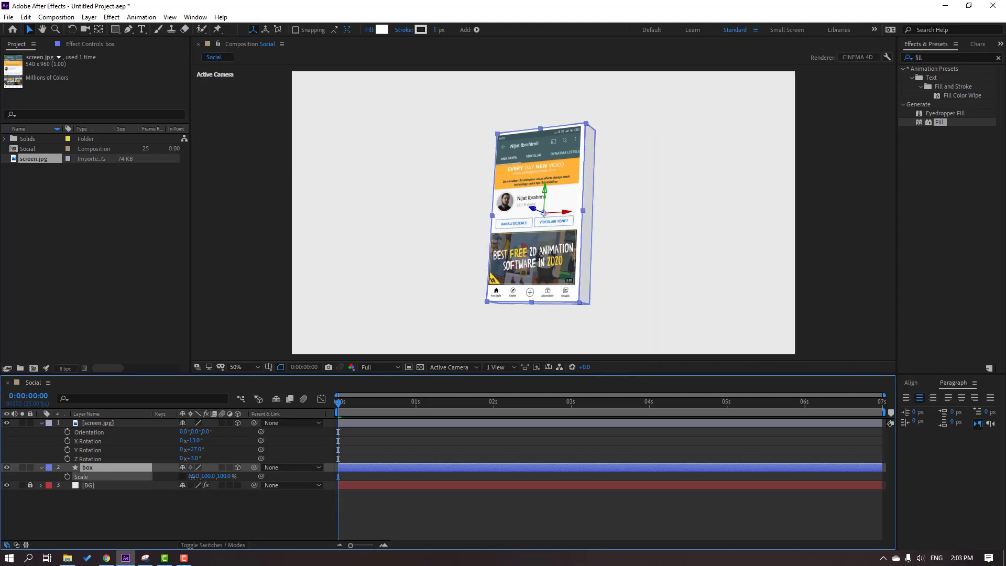
left_click(235, 513)
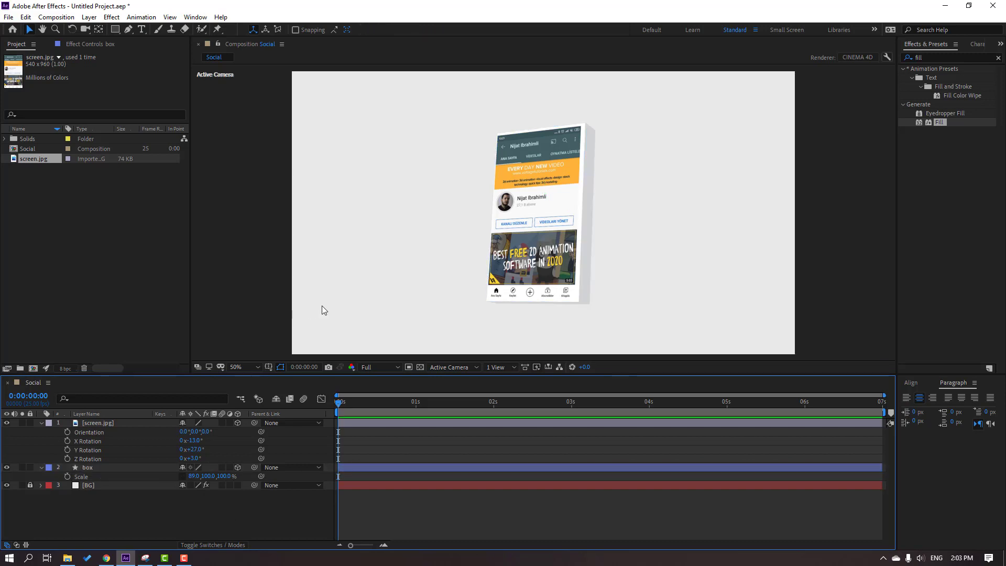
key("period")
key("comma")
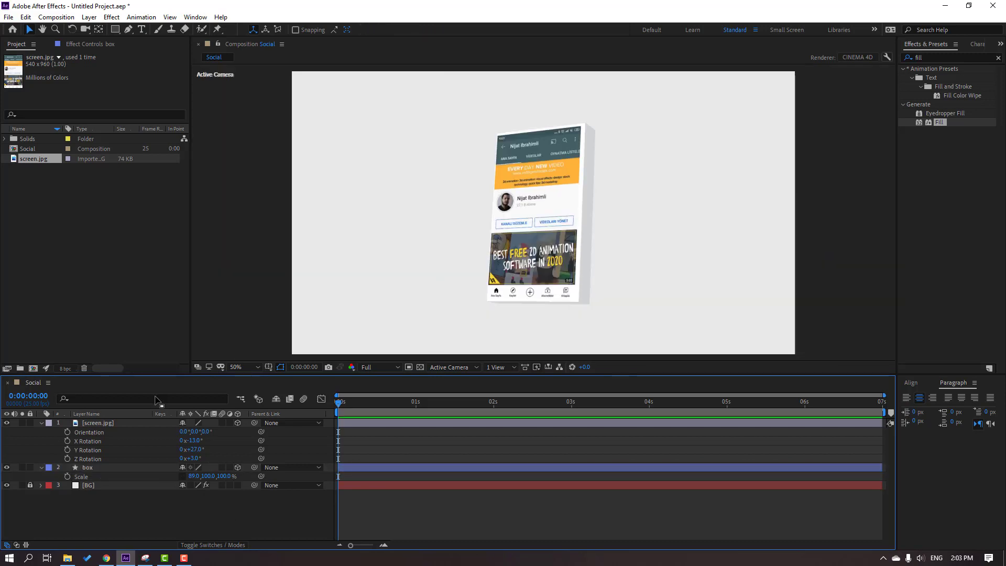
Step: Nudge screen.jpg slightly right on the box's front face
left_click(103, 421)
key("period")
left_click_drag(557, 214, 558, 214)
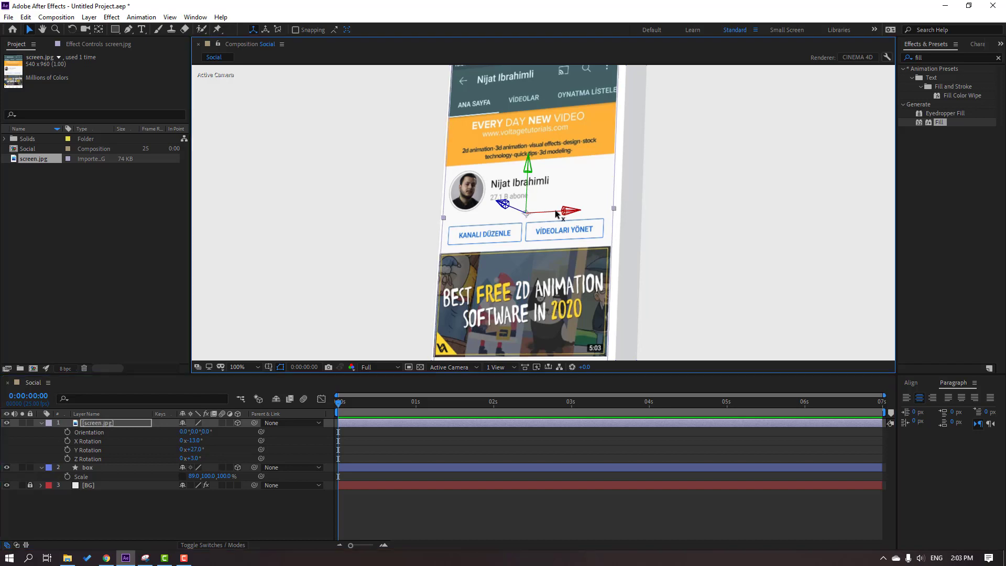
key("comma")
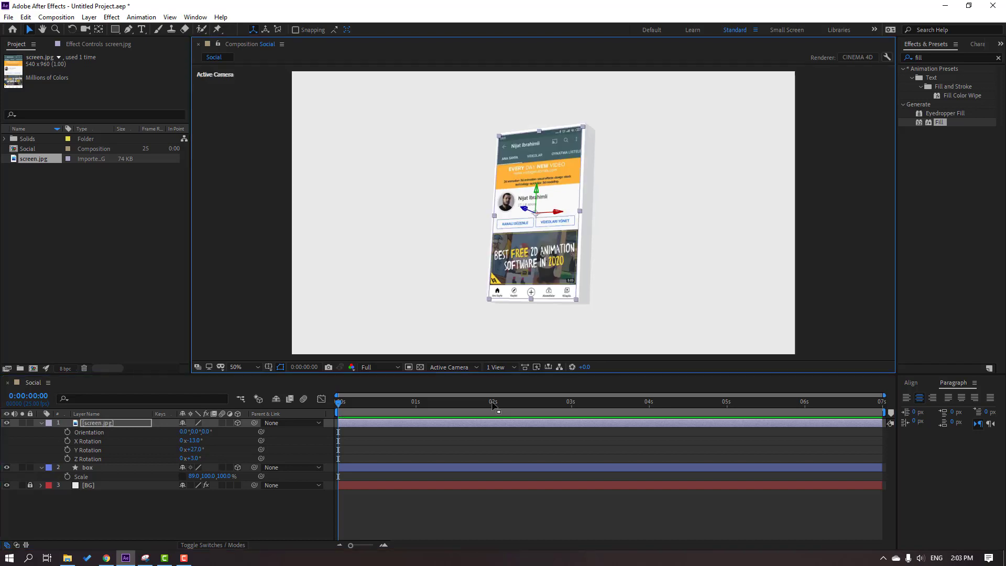
left_click(448, 503)
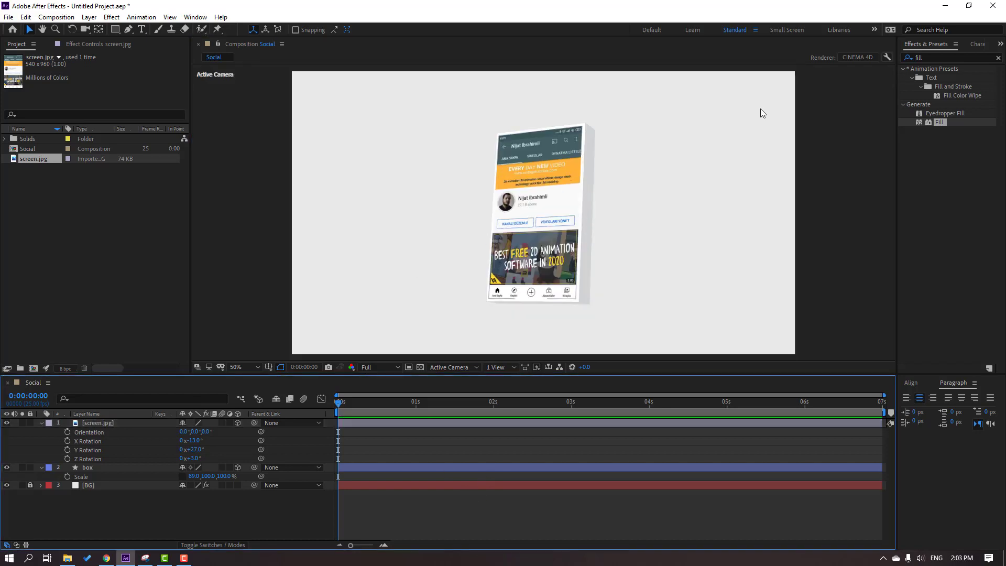
key("ctrl+5")
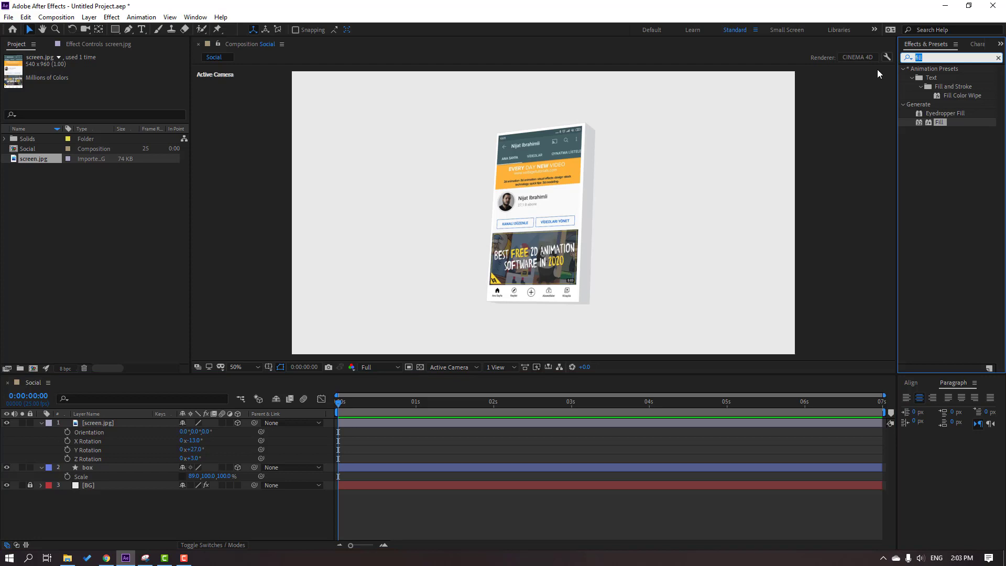
Step: Apply Drop Shadow to screen.jpg and raise its distance to 18
type("drop")
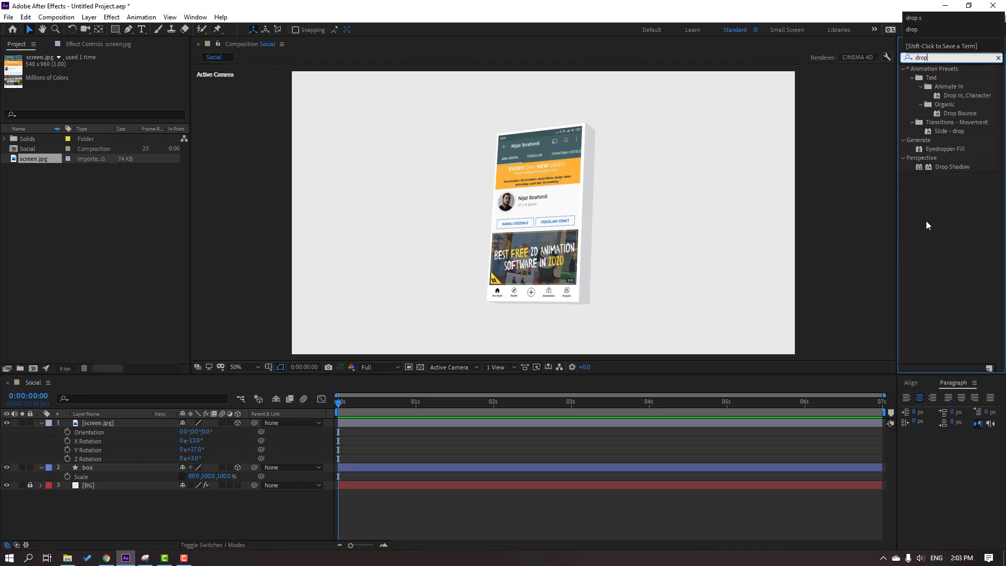
left_click_drag(945, 168, 111, 427)
scroll(602, 292, "up", 4)
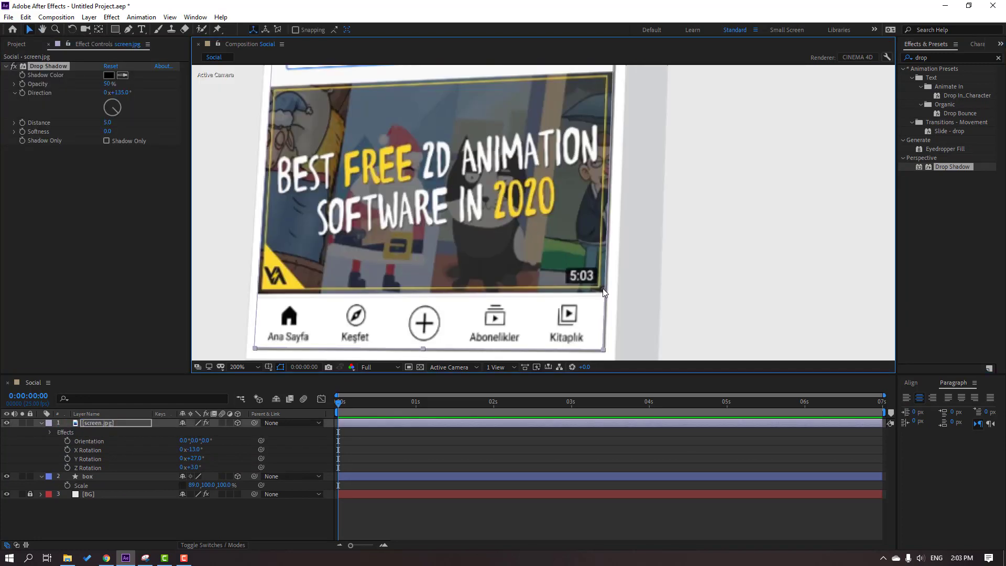
left_click_drag(603, 288, 547, 198)
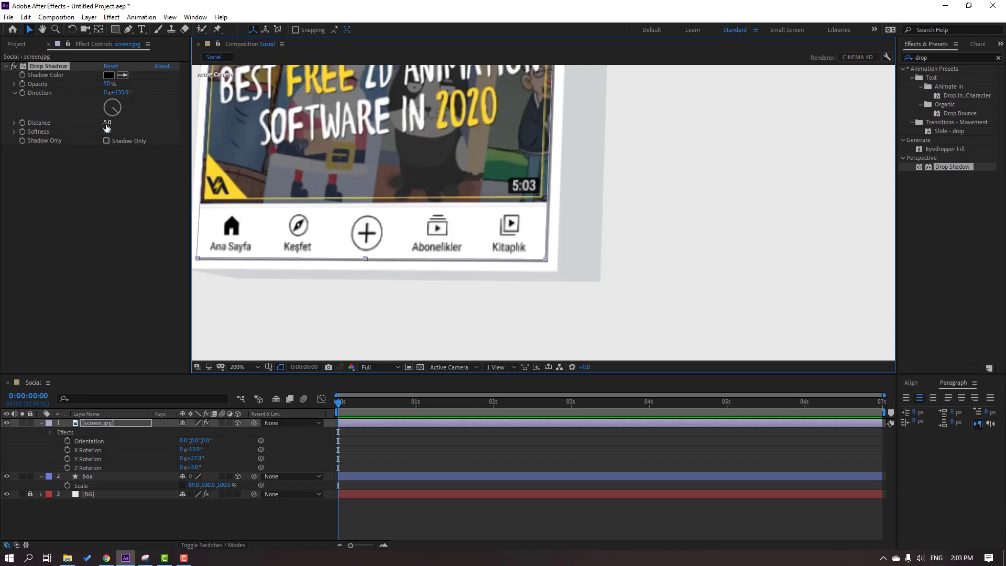
left_click_drag(106, 124, 128, 130)
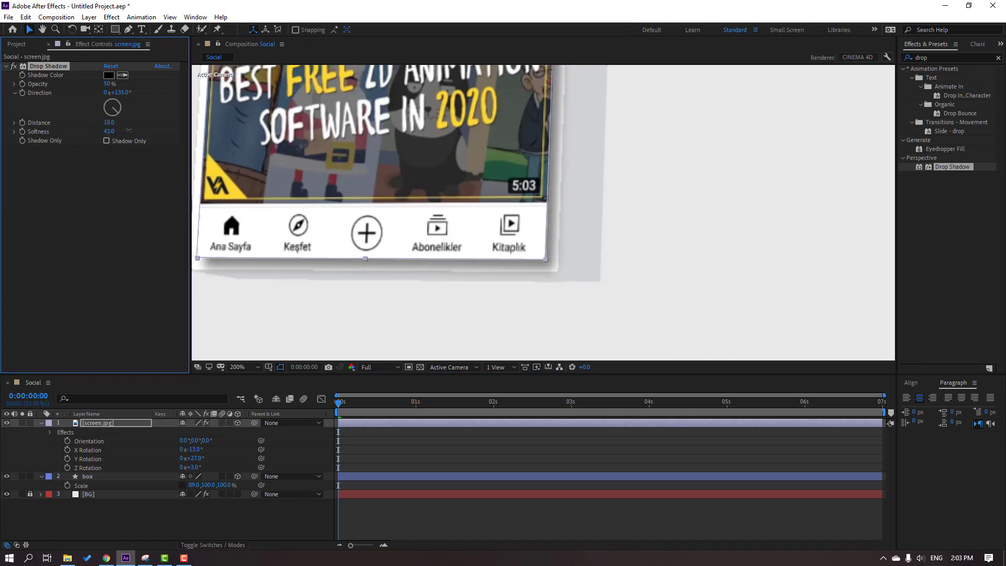
scroll(626, 226, "down", 3)
Step: Set the drop shadow's opacity to 60%
left_click(542, 513)
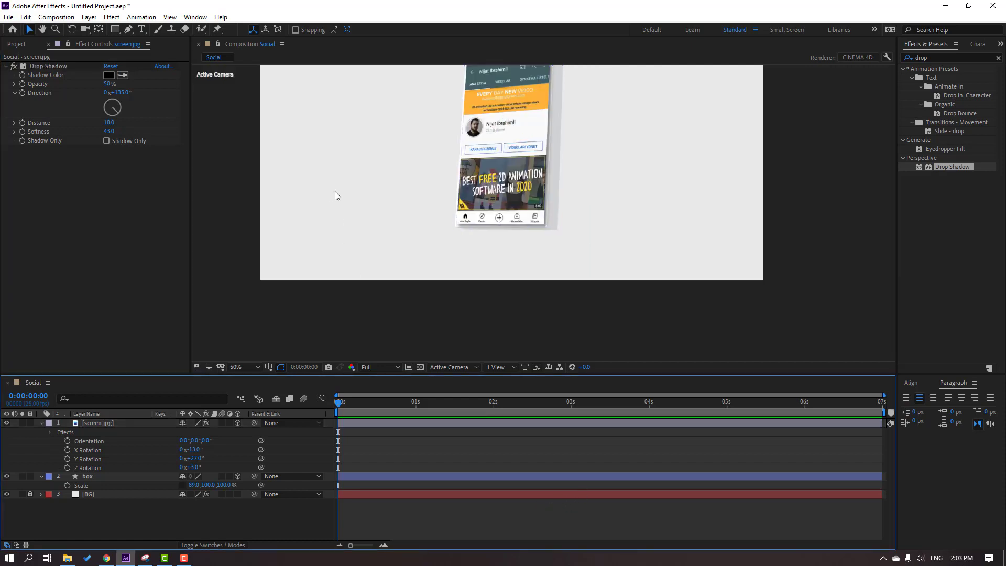
scroll(265, 290, "down", 1)
scroll(300, 280, "up", 3)
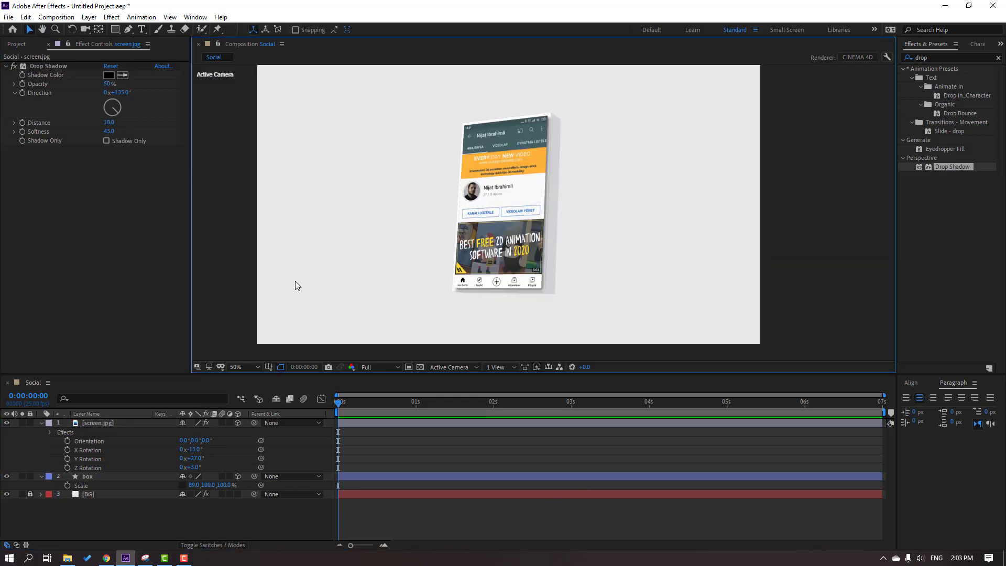
scroll(332, 270, "down", 2)
scroll(347, 269, "up", 2)
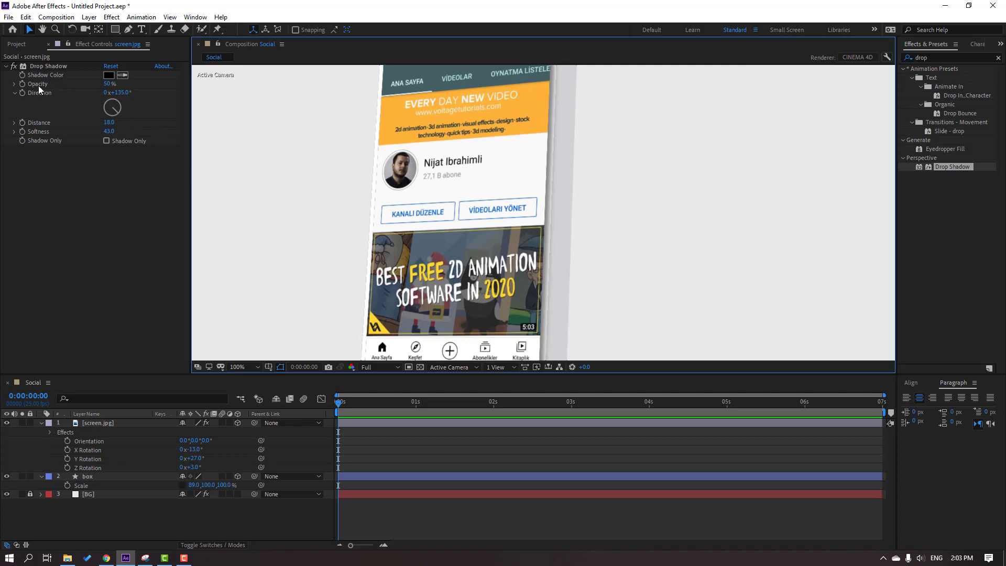
left_click(107, 83)
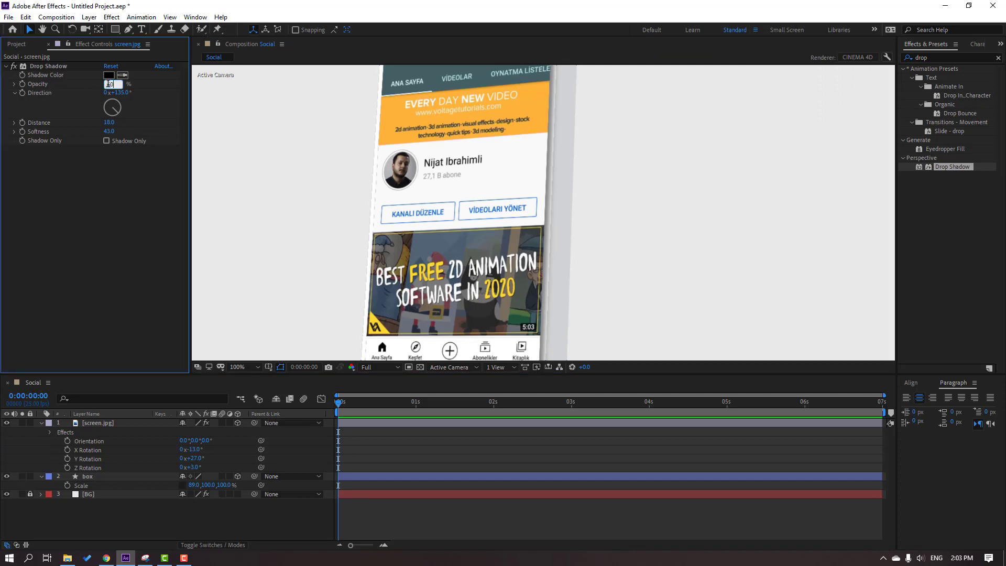
type("60")
key("Return")
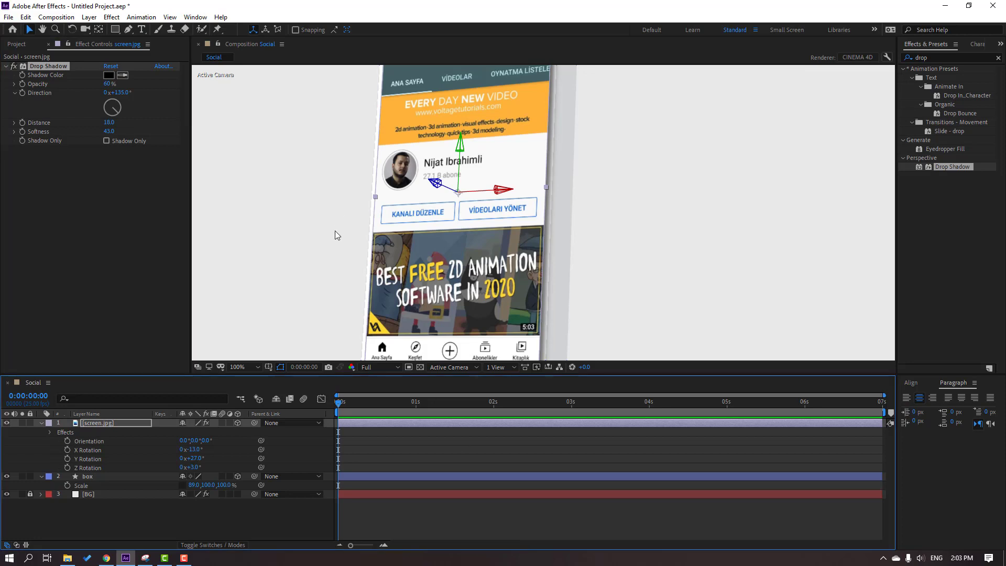
scroll(264, 251, "down", 2)
left_click(223, 263)
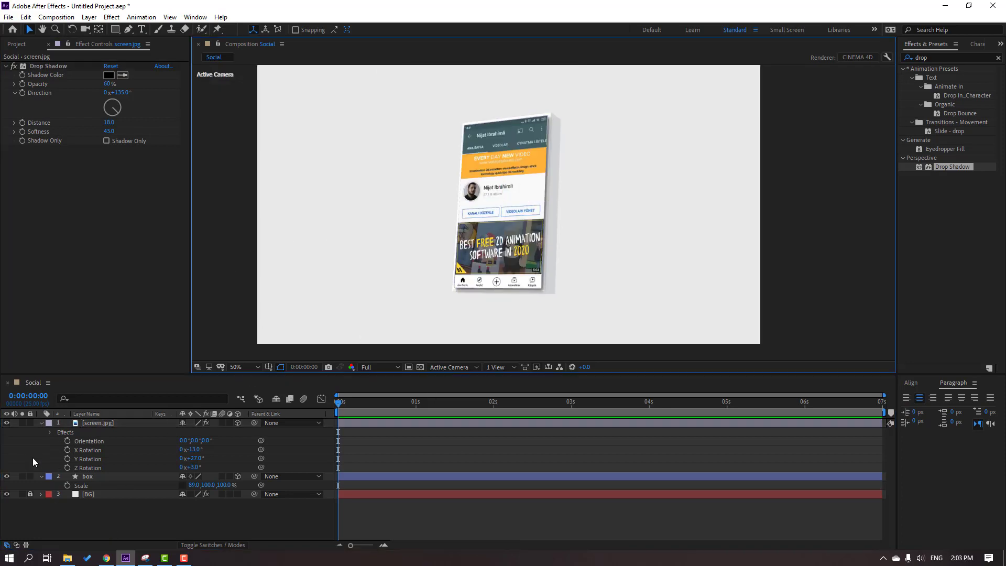
Step: Collapse the expanded properties of the screen.jpg and box layers
left_click(41, 423)
left_click(40, 432)
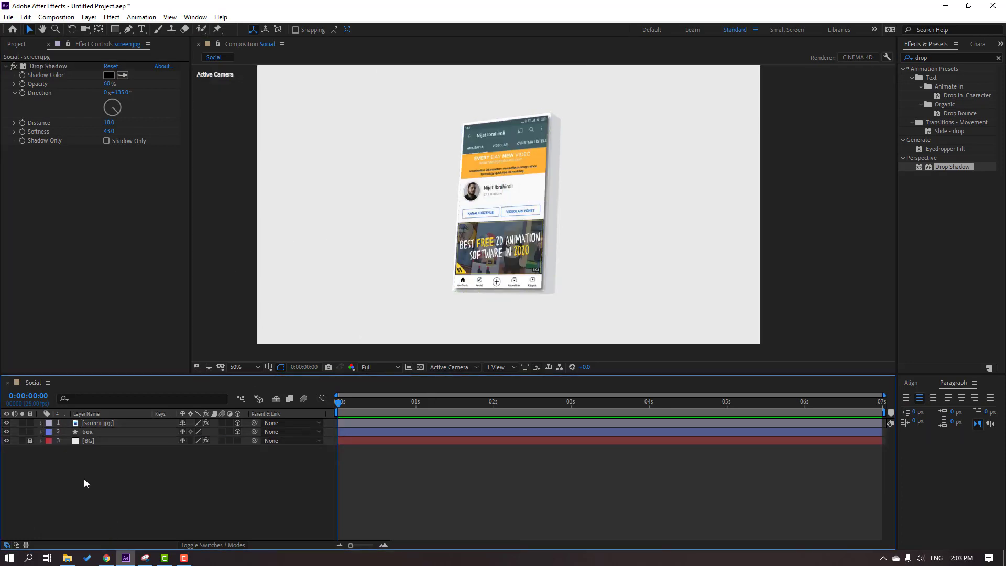
left_click(116, 30)
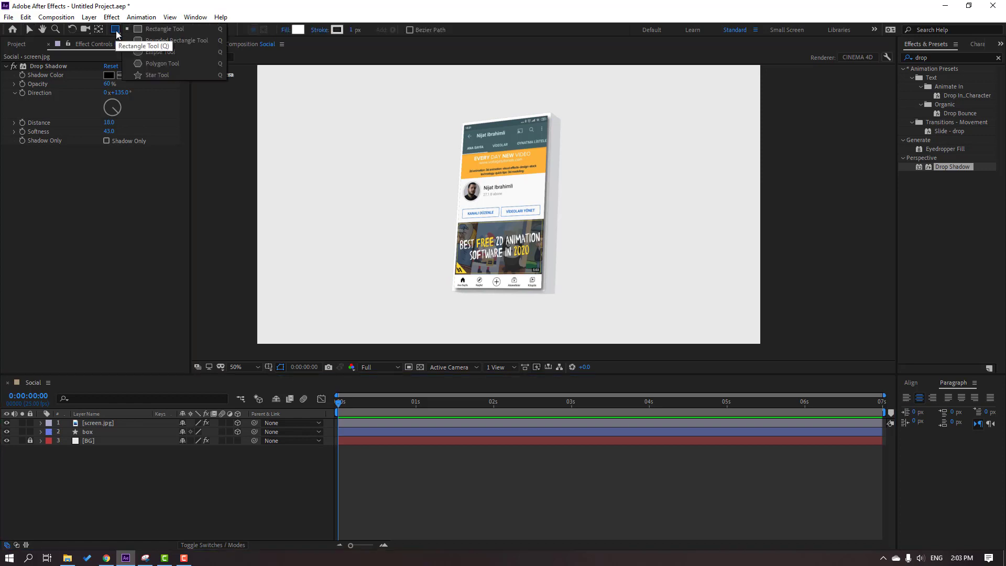
Step: Draw a thin wide ellipse below the phone with a 0 px stroke
left_click(157, 52)
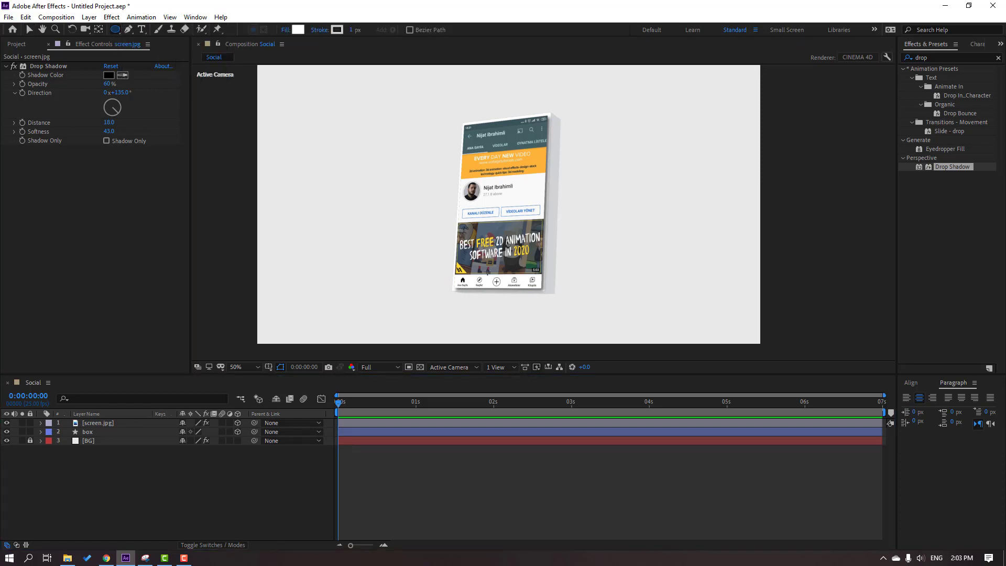
scroll(417, 234, "down", 3)
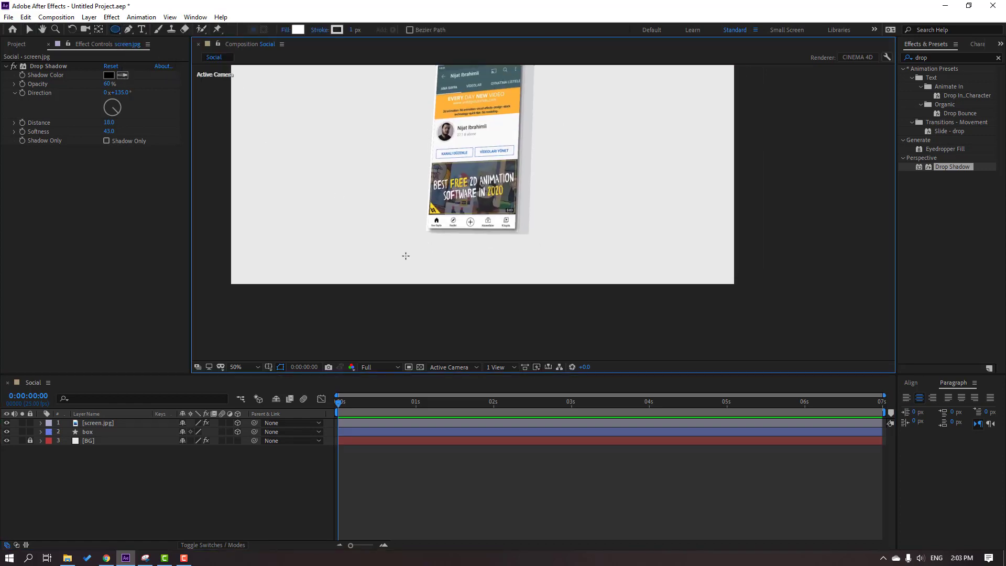
left_click_drag(406, 256, 533, 260)
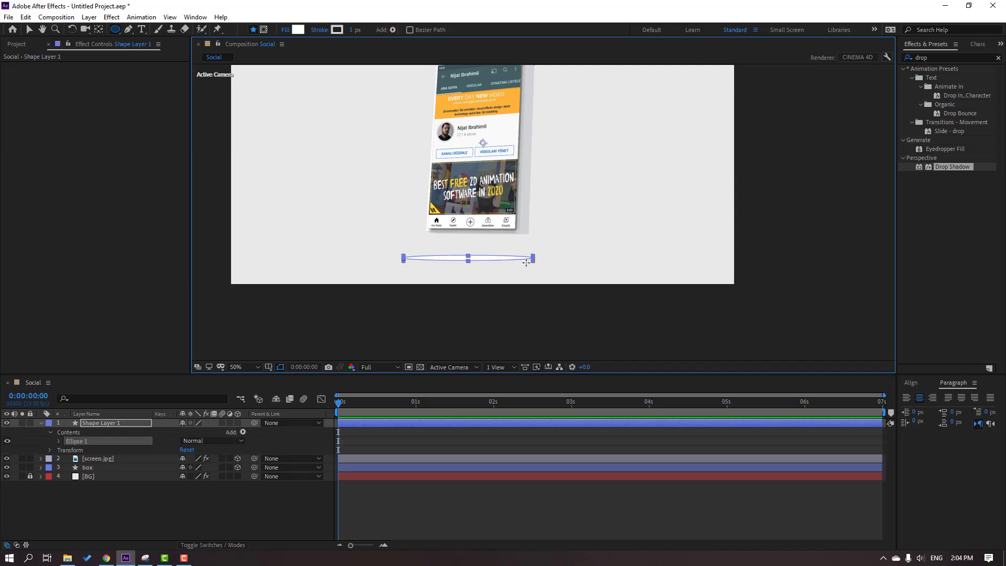
left_click(29, 30)
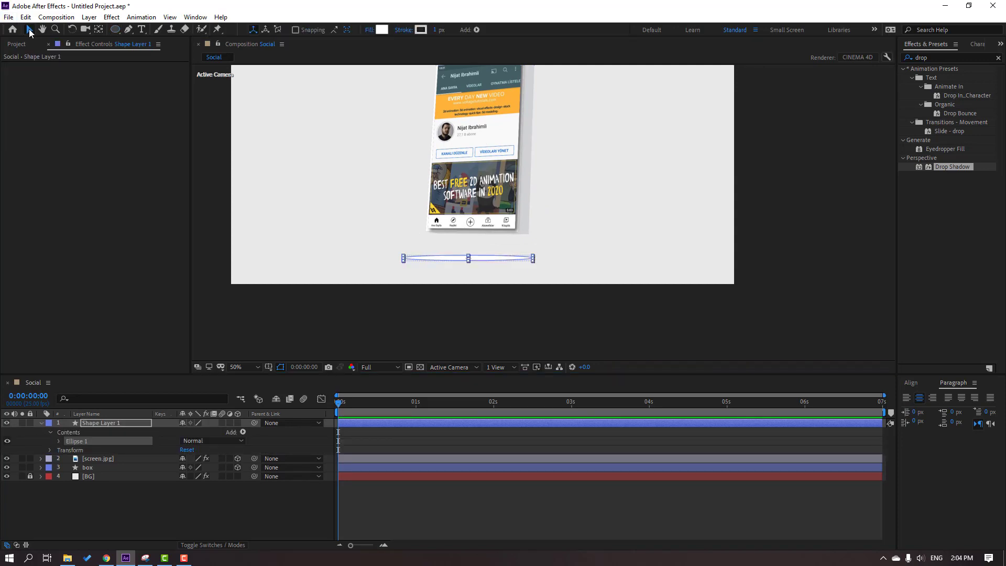
left_click(435, 30)
type("0")
key("Return")
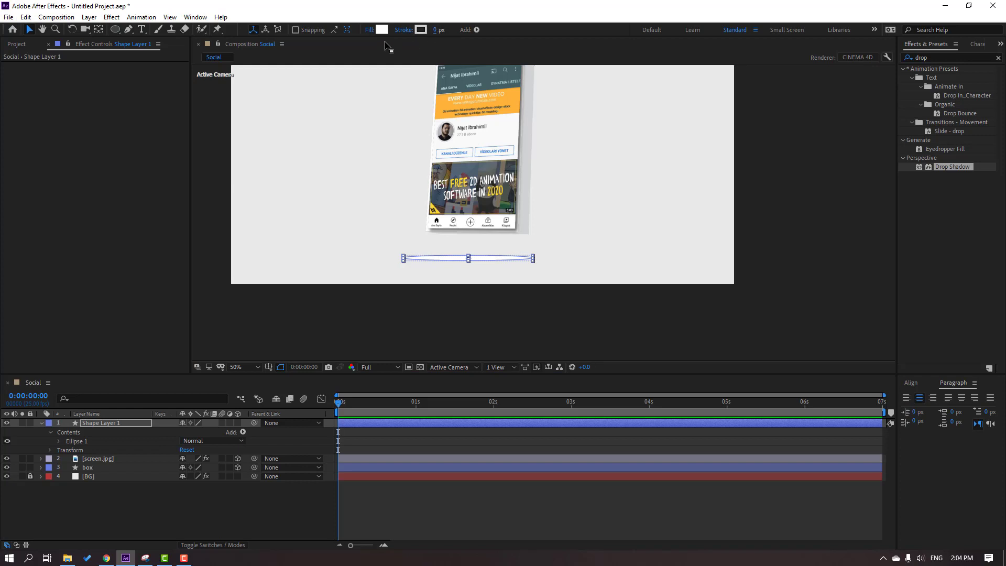
Step: Fill the ellipse black and rename its layer 'shadow'
left_click(382, 29)
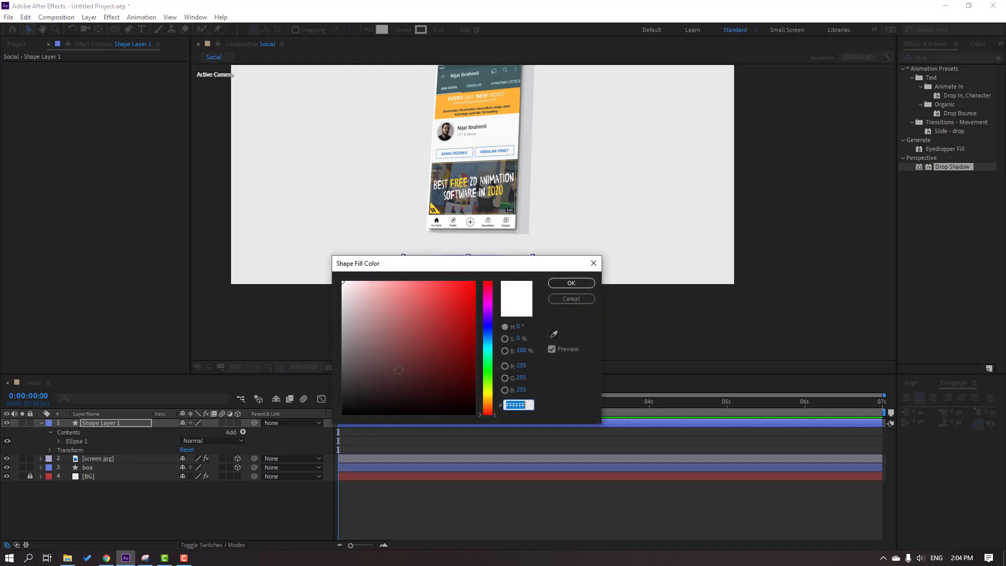
mouse_move(369, 381)
left_mouse_down()
mouse_move(351, 422)
mouse_move(349, 403)
left_mouse_up()
left_click(556, 284)
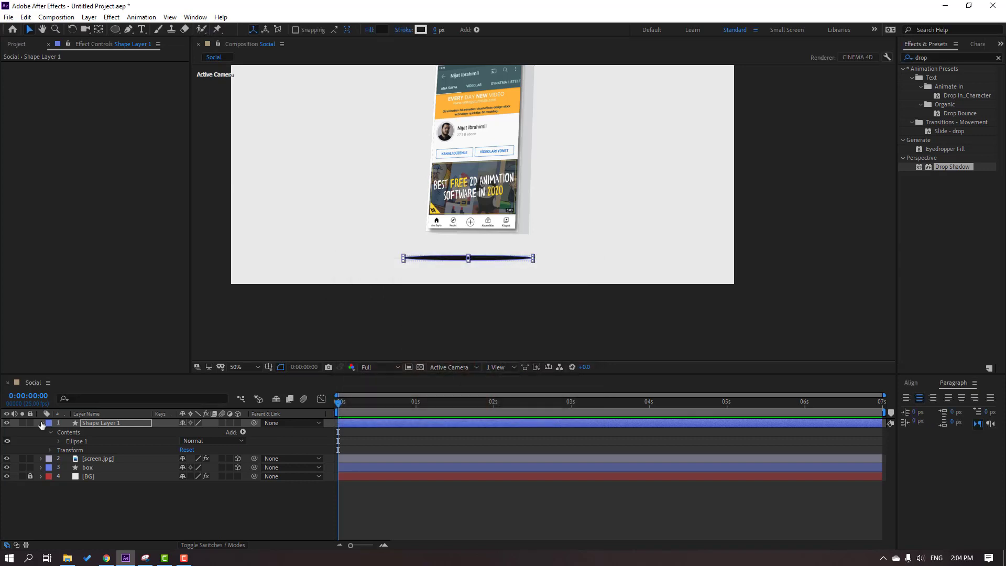
left_click(39, 423)
key("Return")
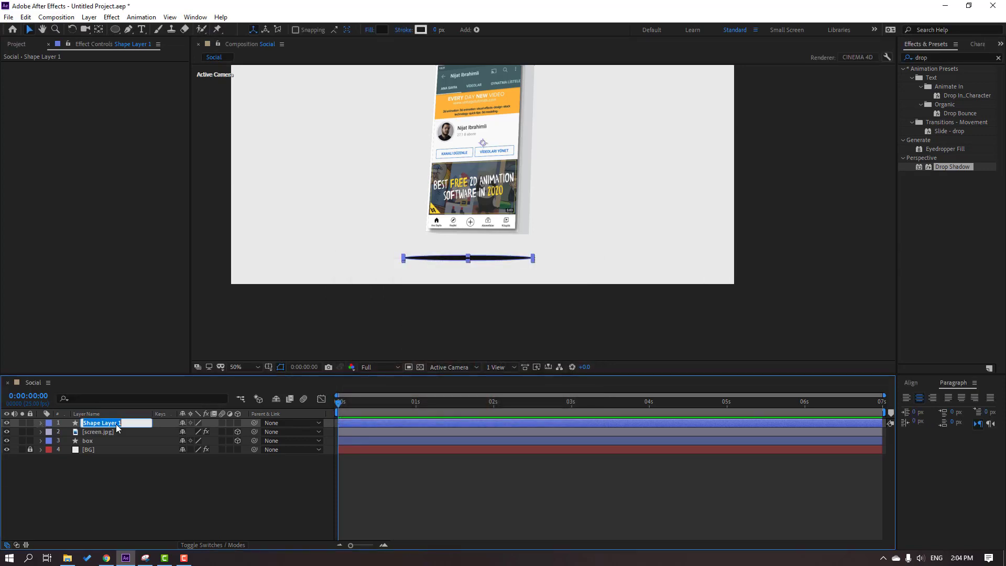
type("shadowe")
key("BackSpace")
key("Return")
Step: Apply Gaussian Blur to the shadow layer with Blurriness 40
left_click(934, 57)
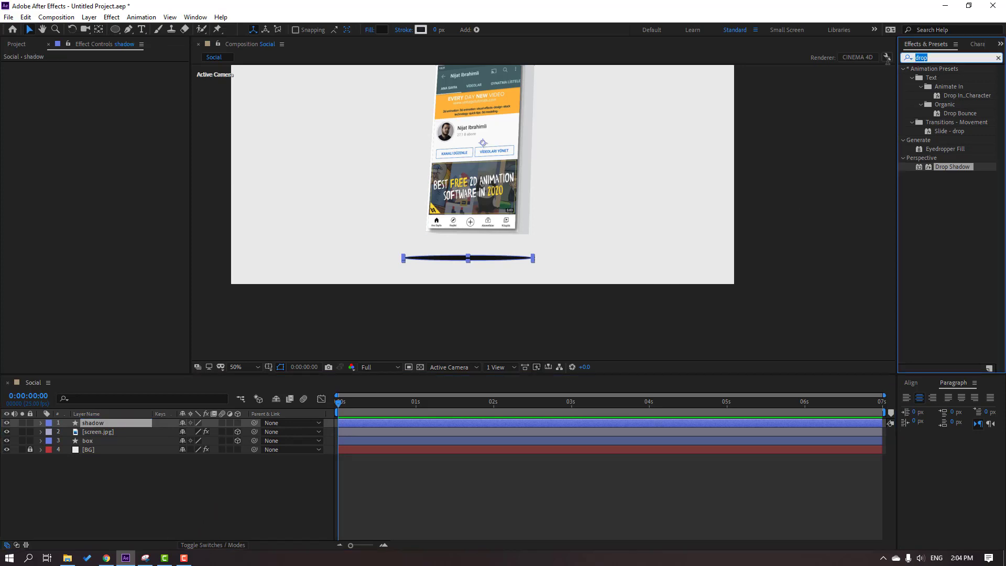
type("gau")
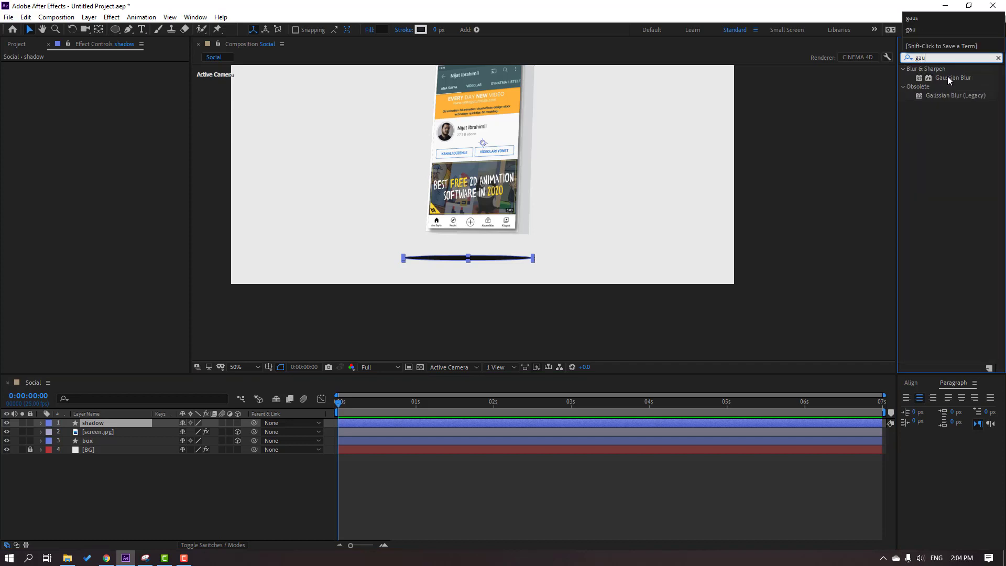
left_click_drag(946, 82, 89, 423)
scroll(407, 278, "up", 2)
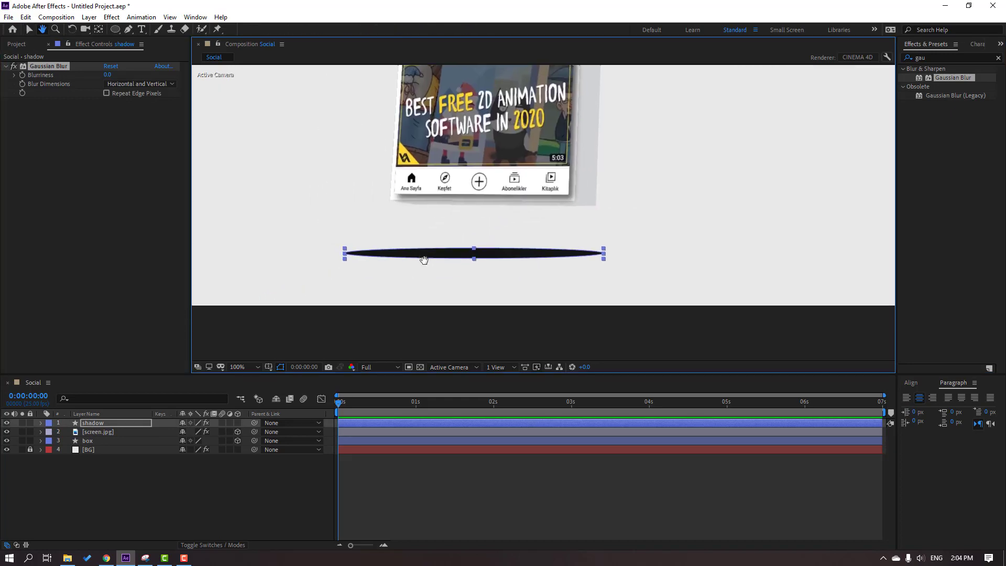
left_click(107, 74)
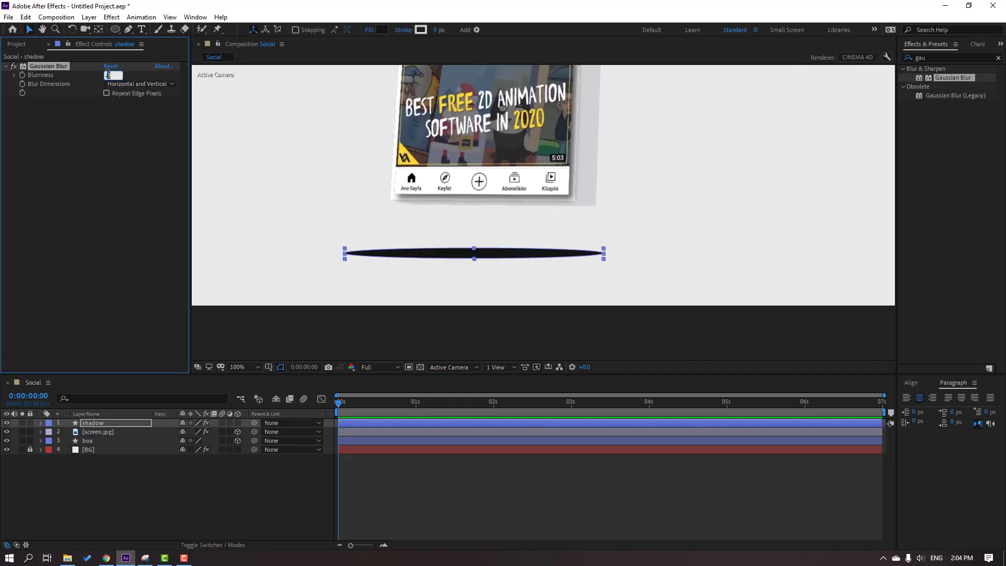
type("40")
key("Return")
Step: Lower the shadow's opacity to 71% and move it slightly right and down
left_click(101, 422)
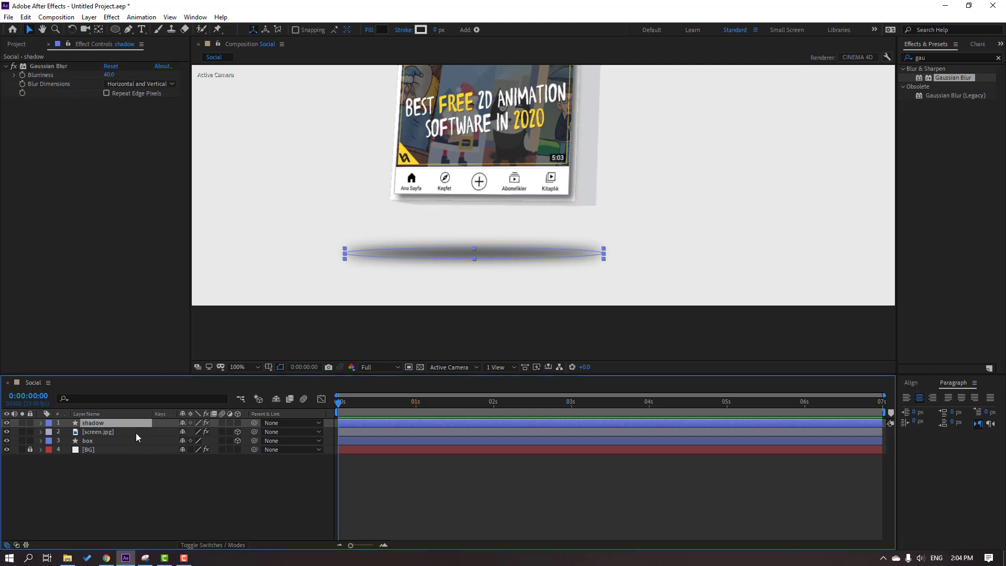
key("t")
left_click_drag(188, 433, 176, 431)
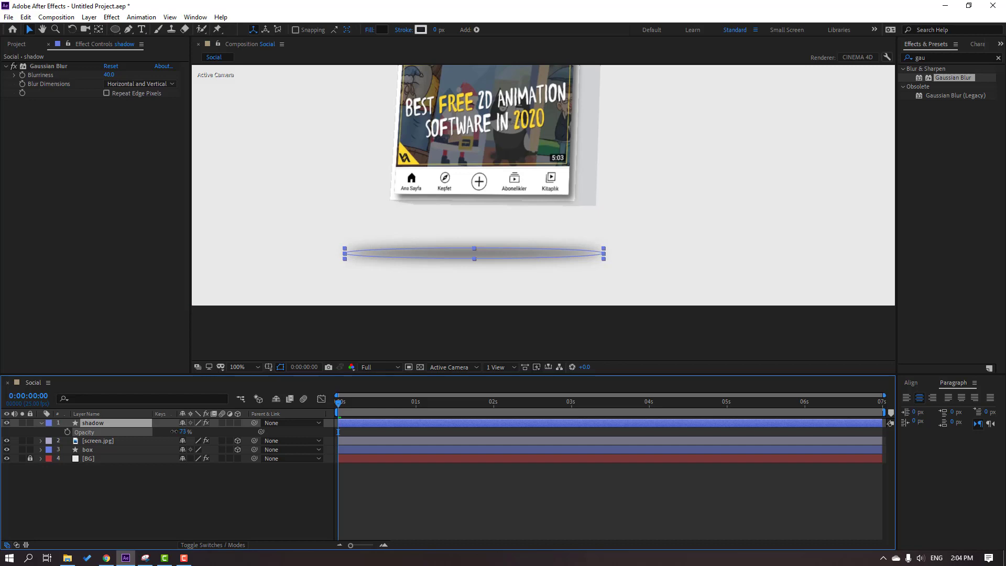
left_click(283, 306)
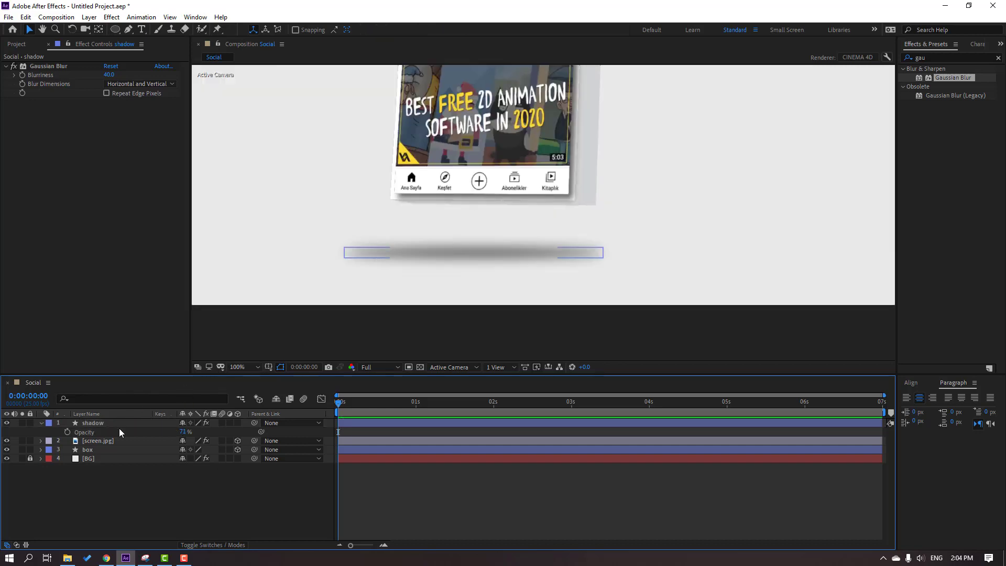
left_click(92, 424)
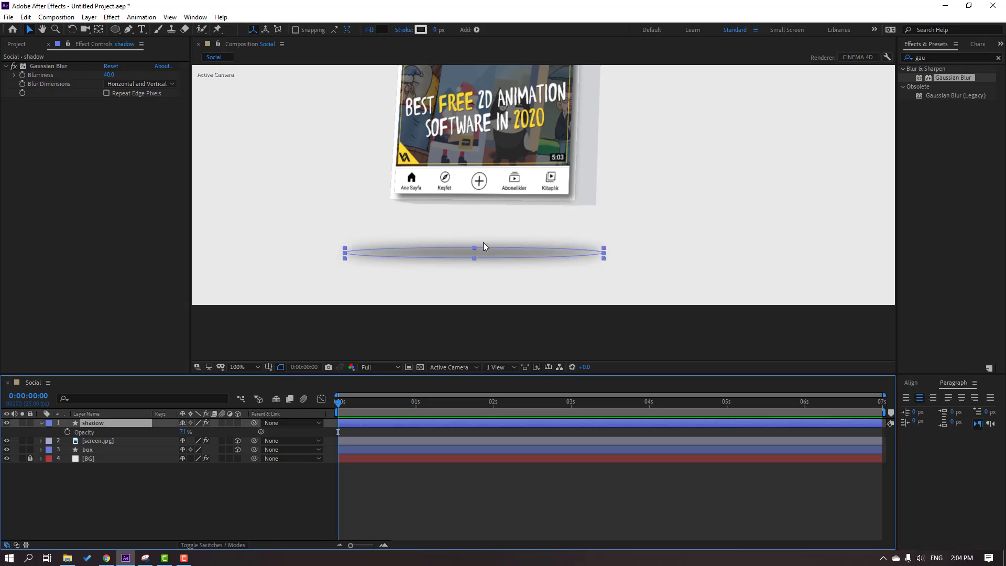
left_click_drag(411, 251, 459, 270)
Step: Narrow the shadow ellipse from its left side and recentre it beneath the phone
left_click(251, 486)
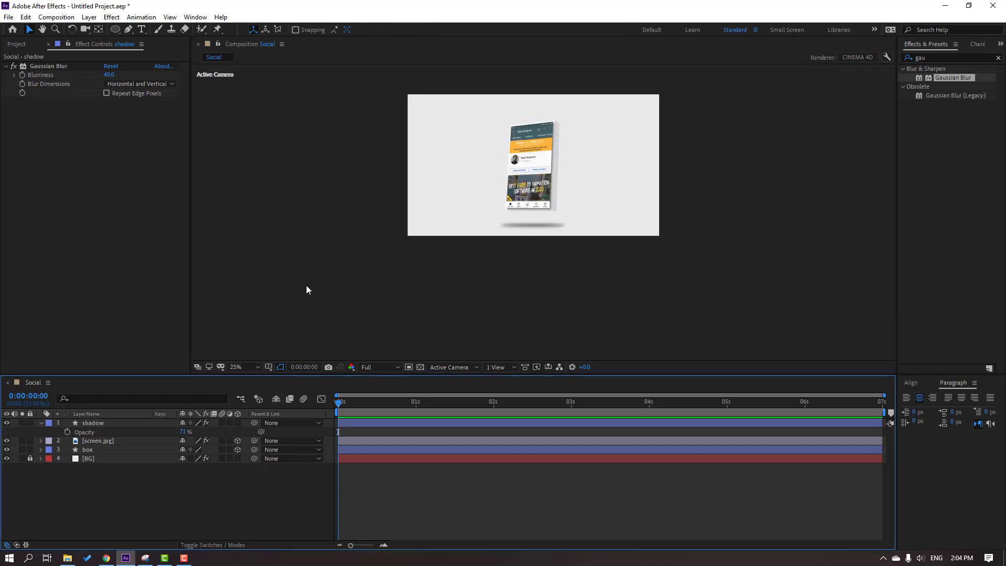
left_click(122, 423)
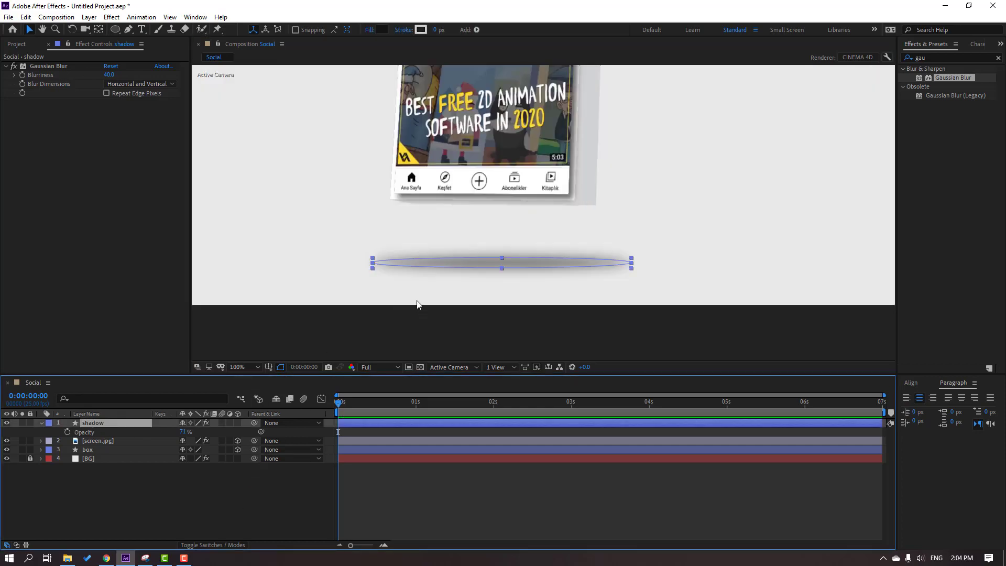
left_click_drag(373, 263, 385, 263)
left_click_drag(505, 258, 507, 252)
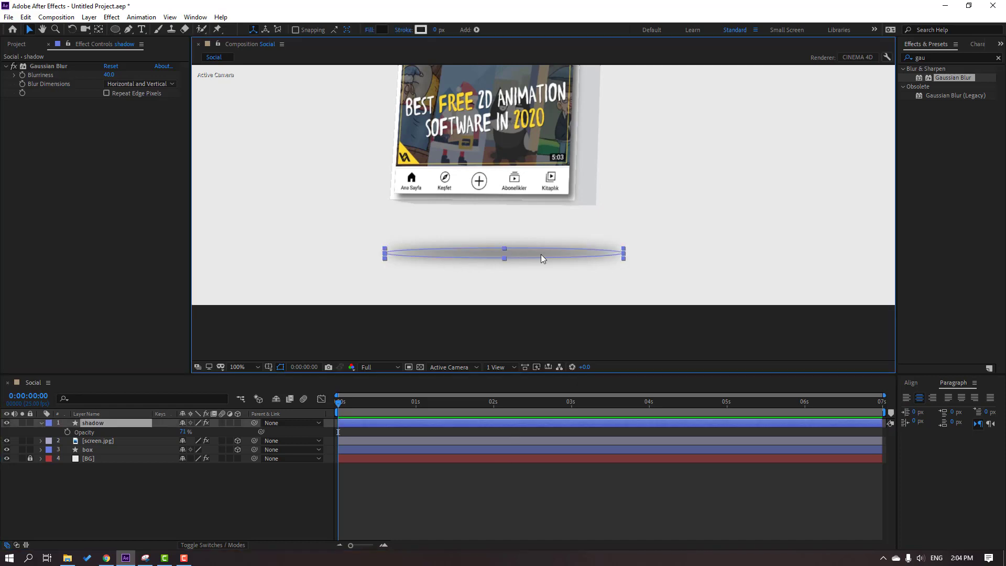
left_click_drag(541, 255, 533, 266)
key("comma")
key("comma")
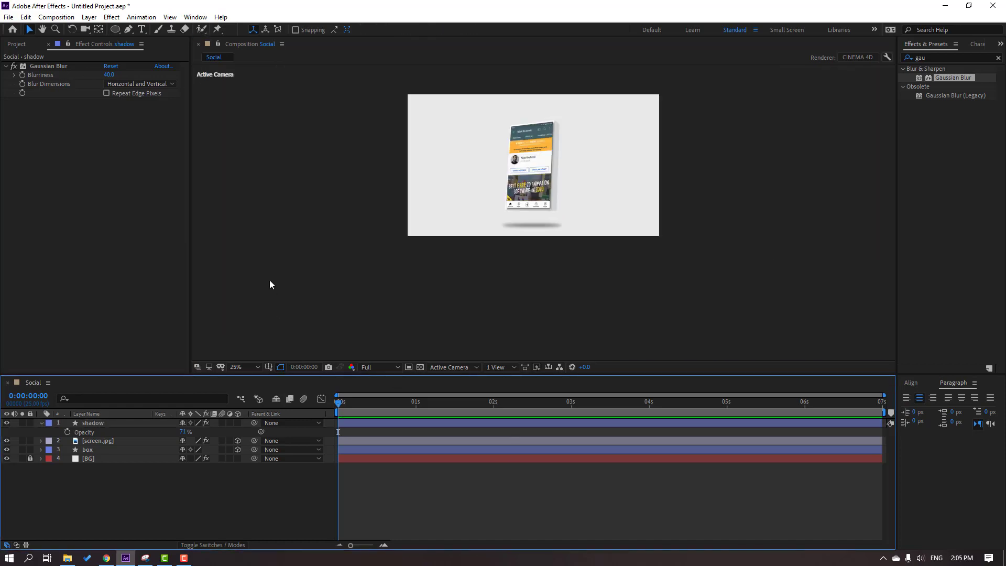
key("period")
left_click_drag(350, 211, 333, 284)
Step: Reveal the box layer's rotation and slightly adjust its Y Rotation
left_click(41, 423)
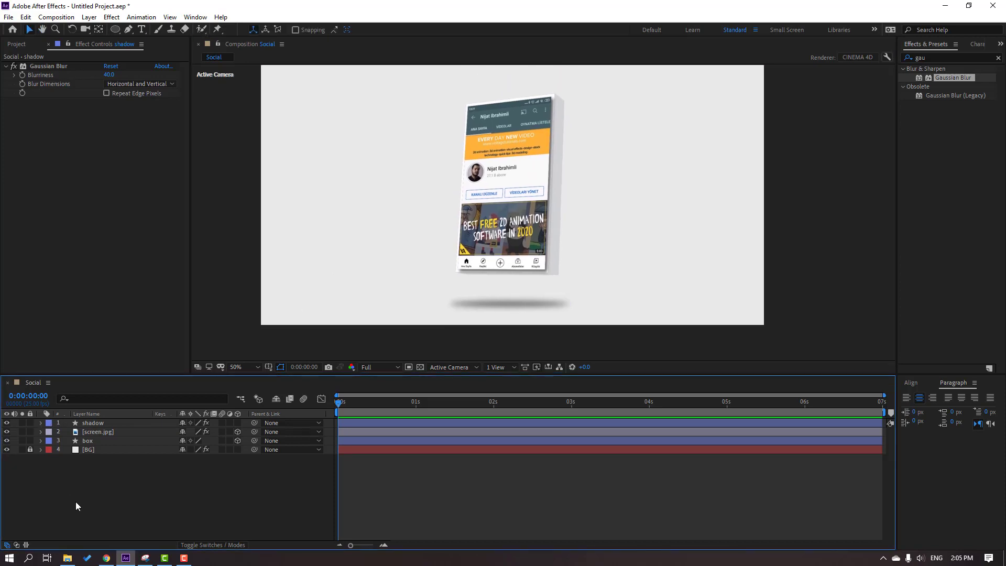
left_click(111, 440)
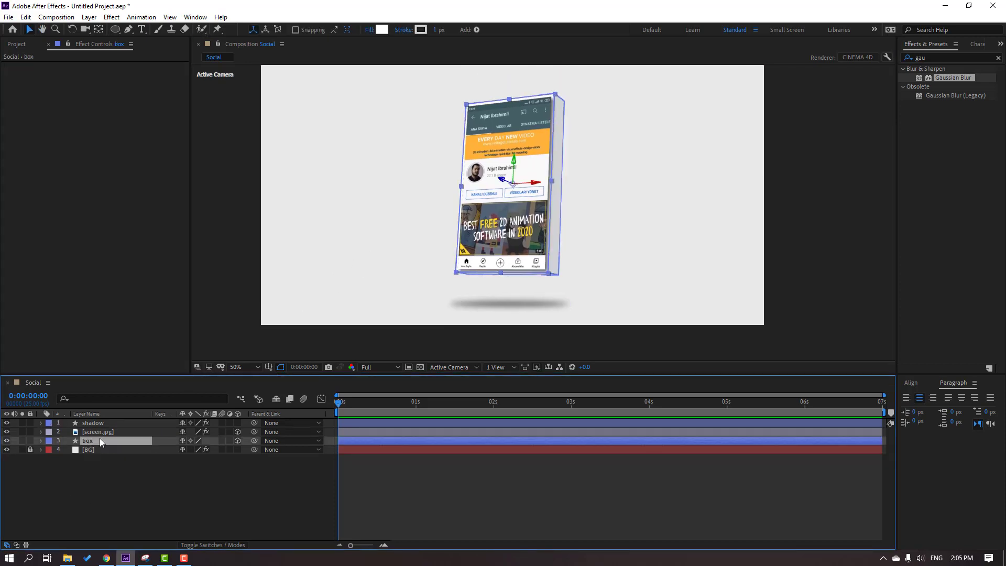
key("r")
left_click_drag(192, 467, 197, 467)
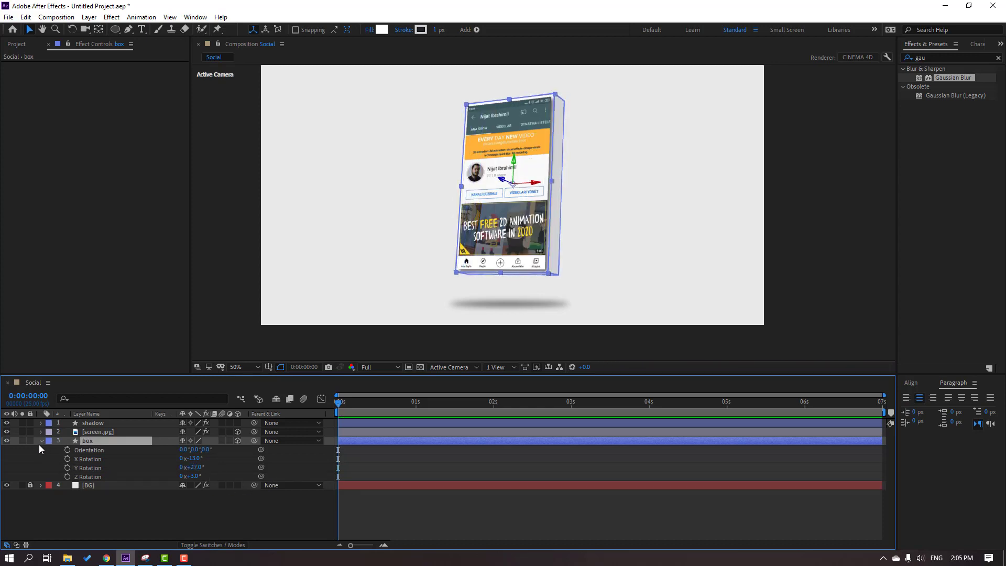
left_click(168, 522)
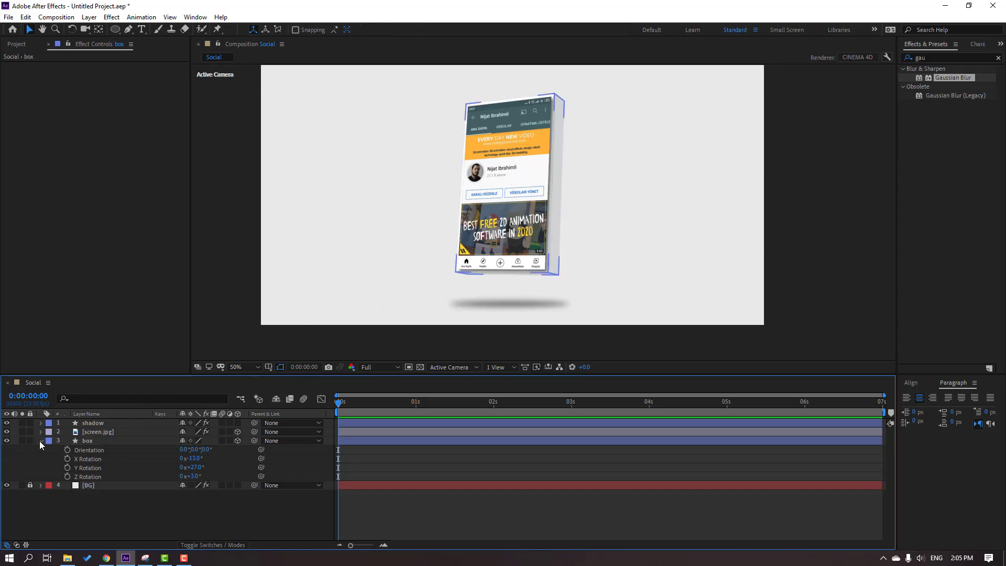
Step: Parent screen.jpg to the box layer with the pick whip
left_click(39, 441)
left_click(43, 444)
left_click(43, 444)
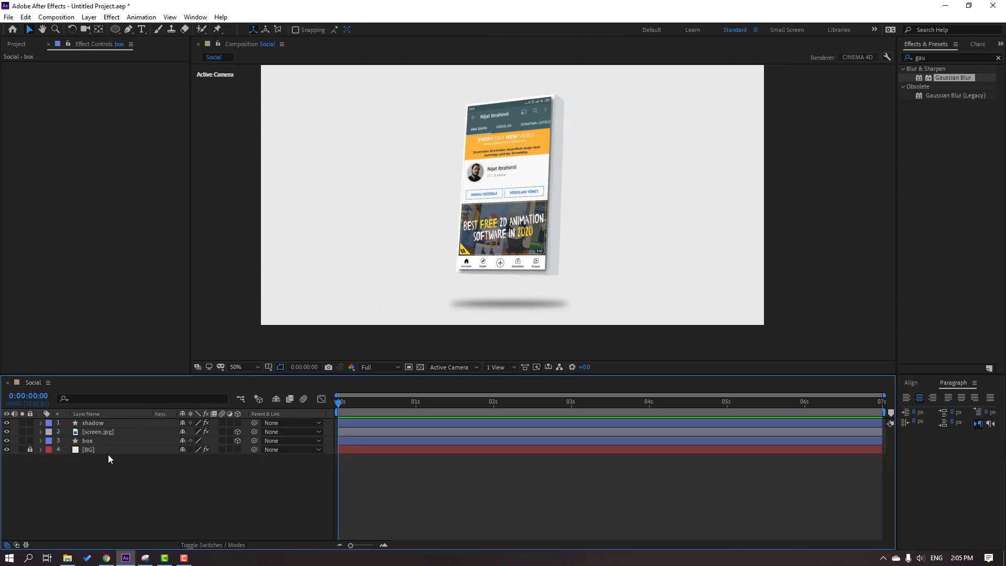
left_click(106, 432)
left_click_drag(254, 432, 87, 440)
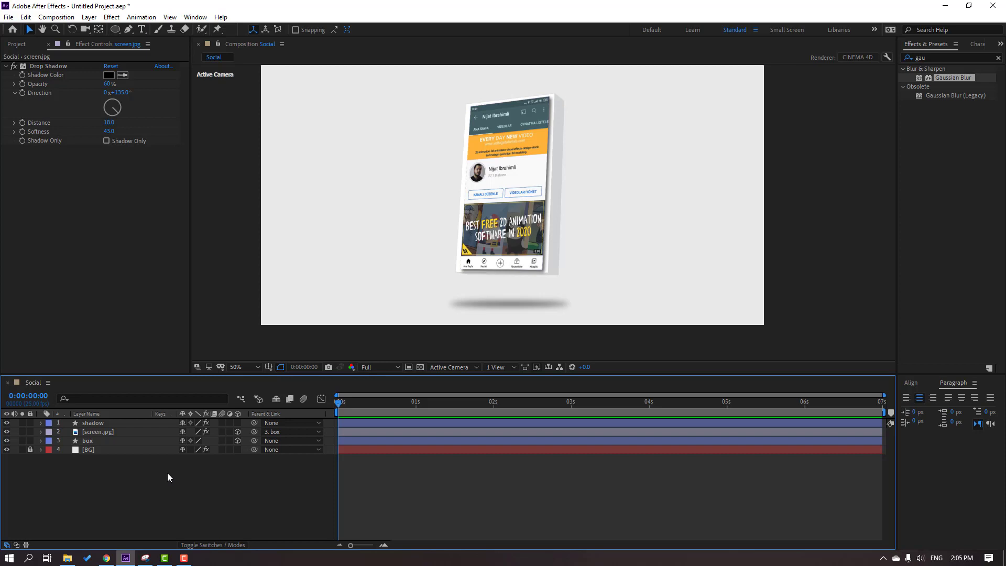
Step: Add a Null Object, centre its anchor point on the phone, and make it 3D
right_click(113, 492)
mouse_move(222, 379)
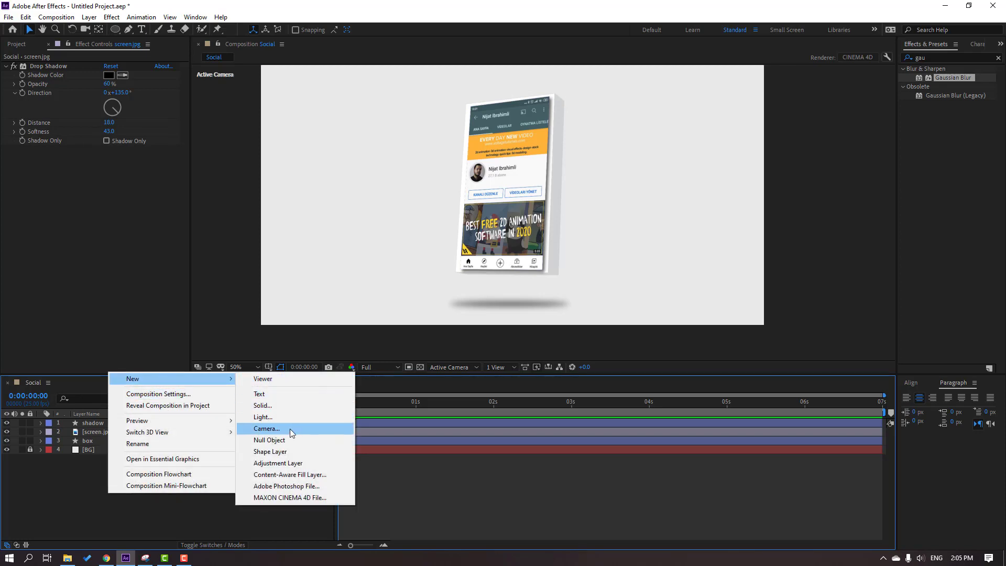
left_click(286, 446)
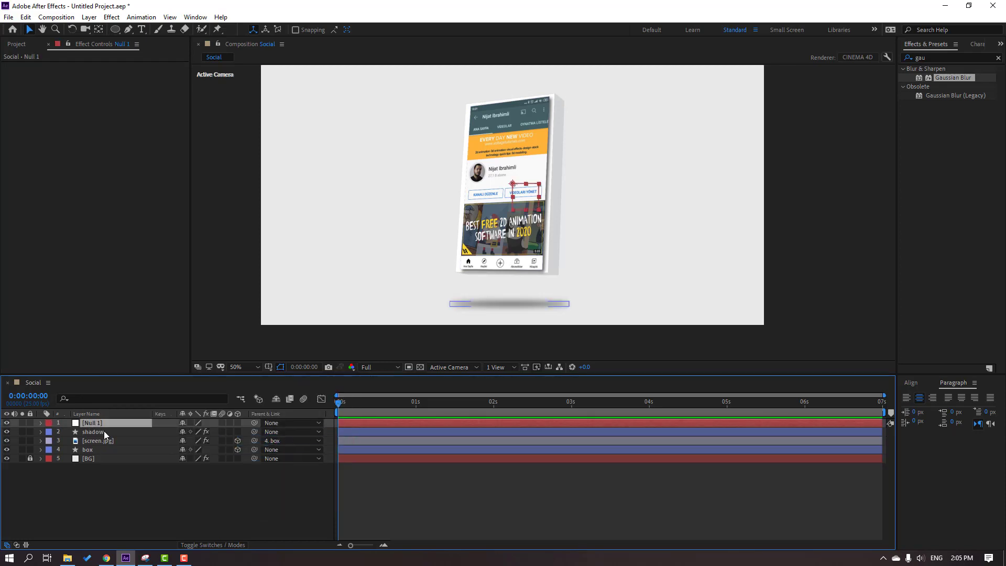
left_click(98, 30)
left_click_drag(513, 183, 526, 197)
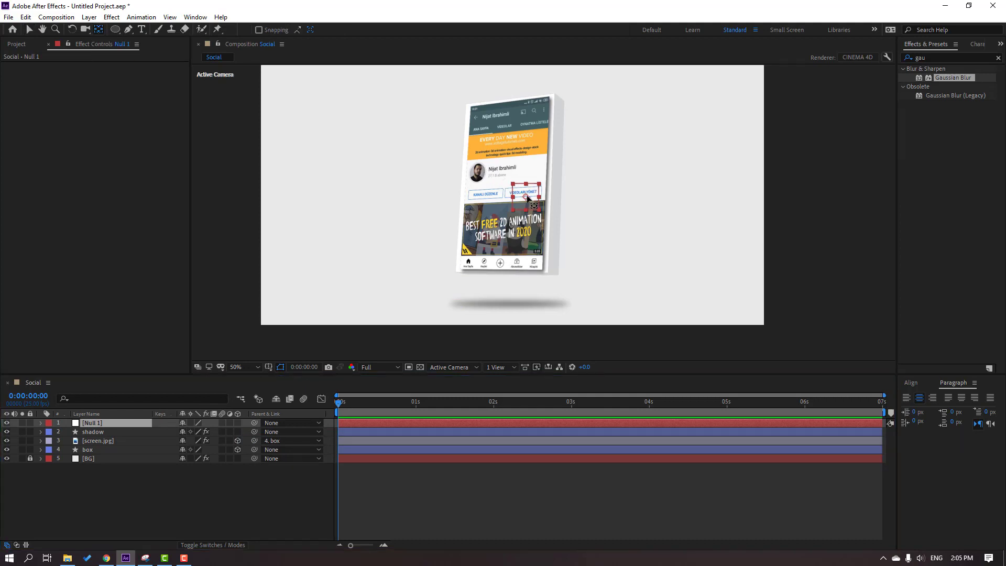
left_click(29, 30)
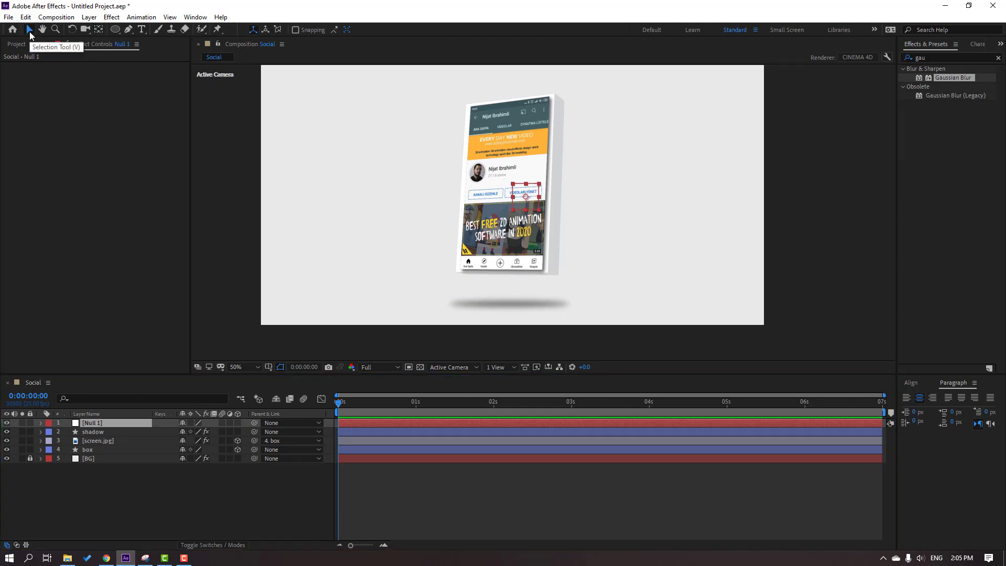
left_click(238, 422)
Step: Parent the box layer to the null and rename the null 'controller'
left_click(152, 499)
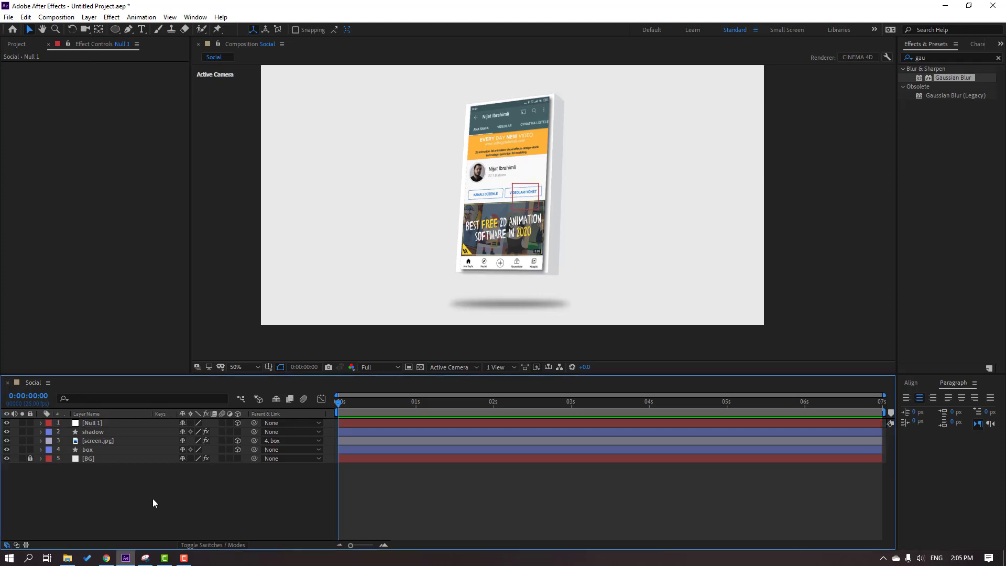
left_click(87, 449)
left_click_drag(252, 451, 94, 423)
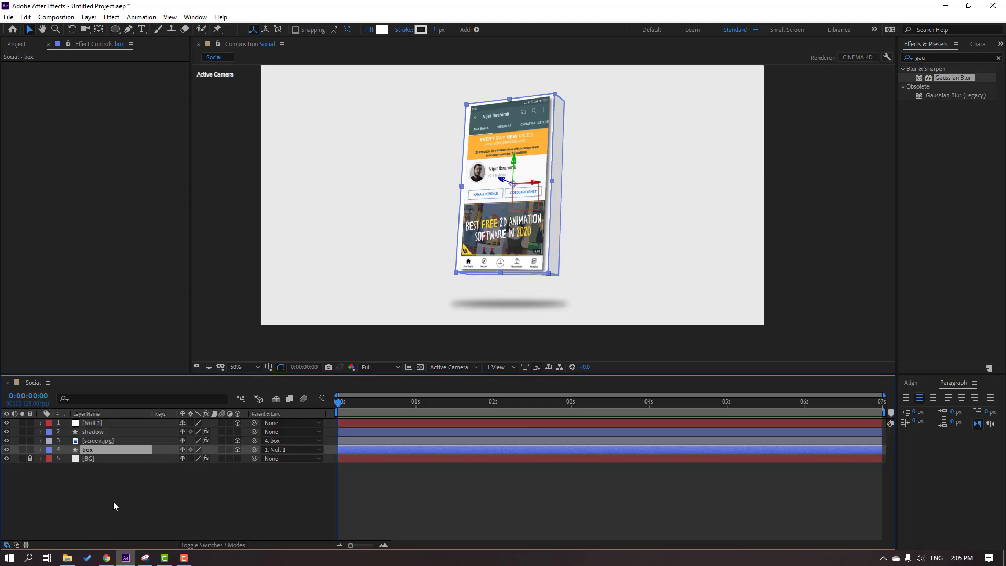
left_click(89, 423)
key("Return")
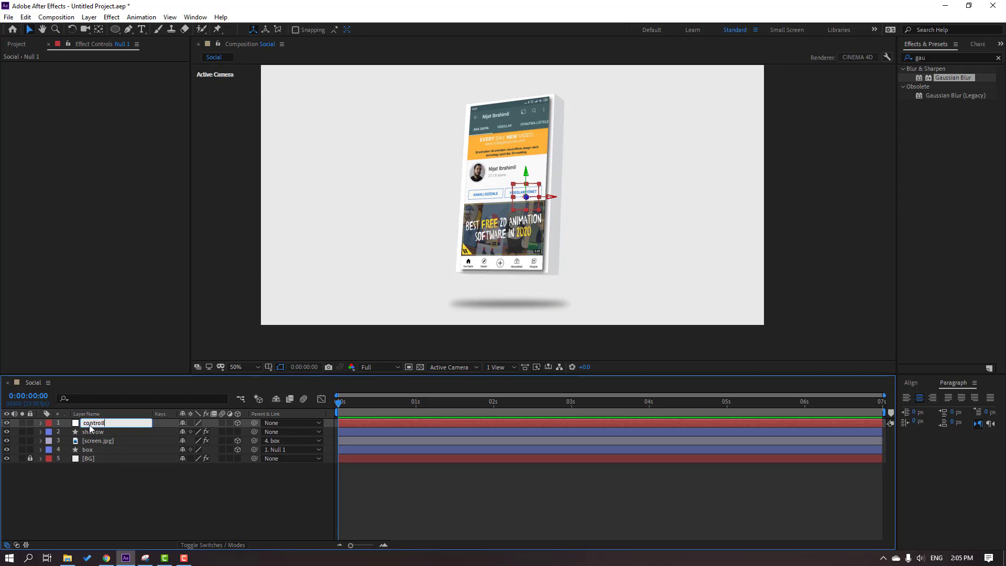
type("controller")
key("Return")
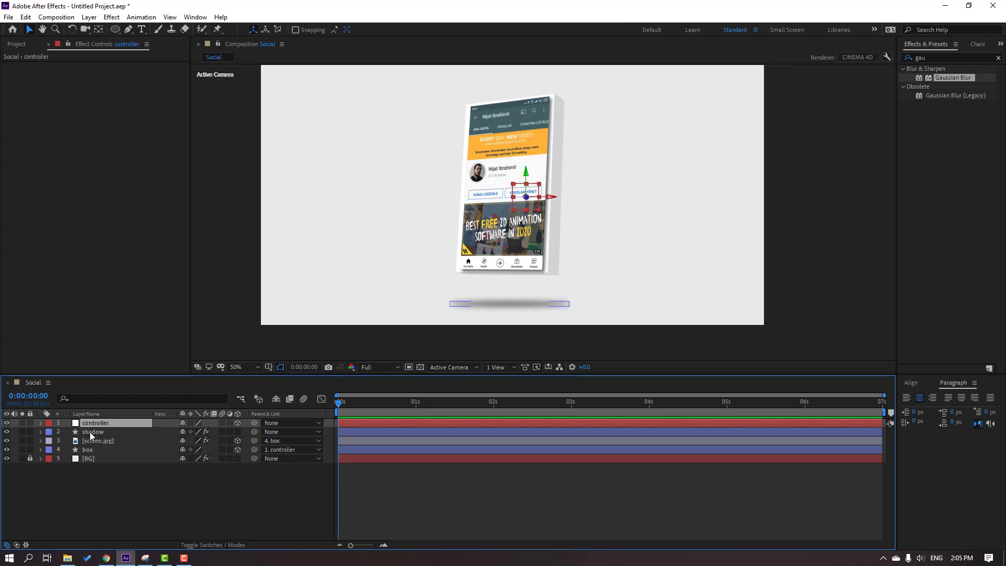
Step: End the work area at 6 s and keyframe the controller's Y Rotation there at 0°
key("r")
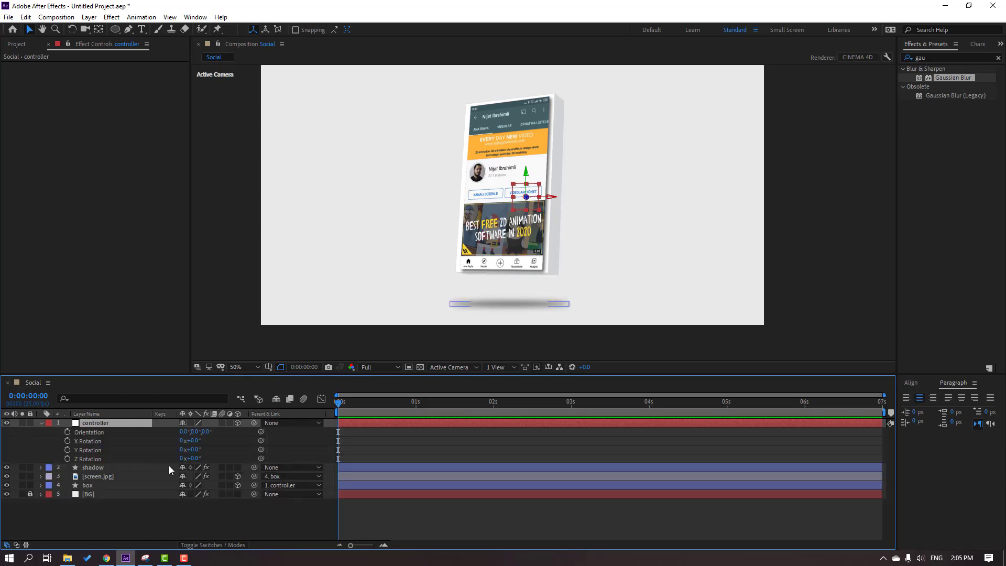
left_click_drag(502, 403, 797, 410)
left_click_drag(802, 410, 803, 409)
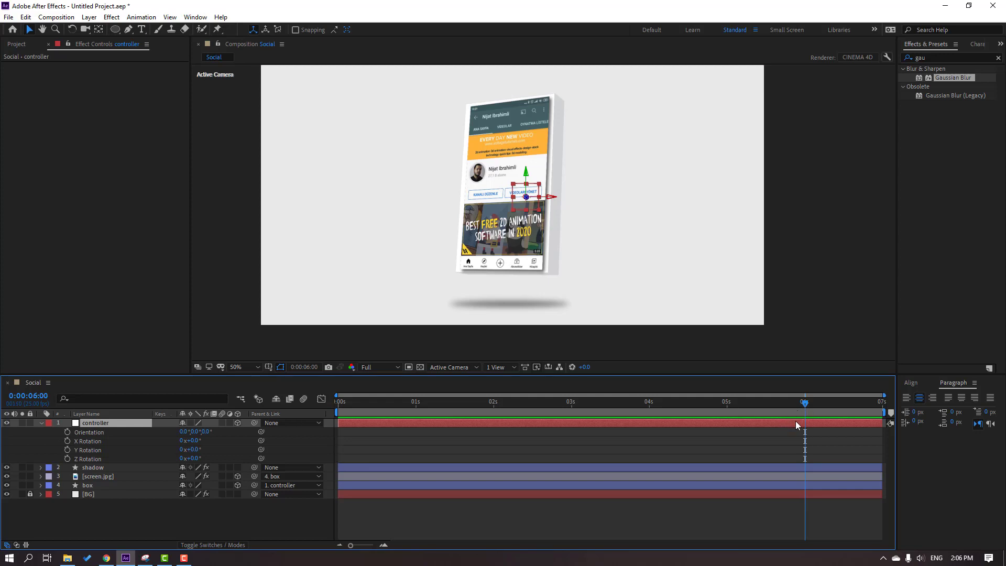
key("n")
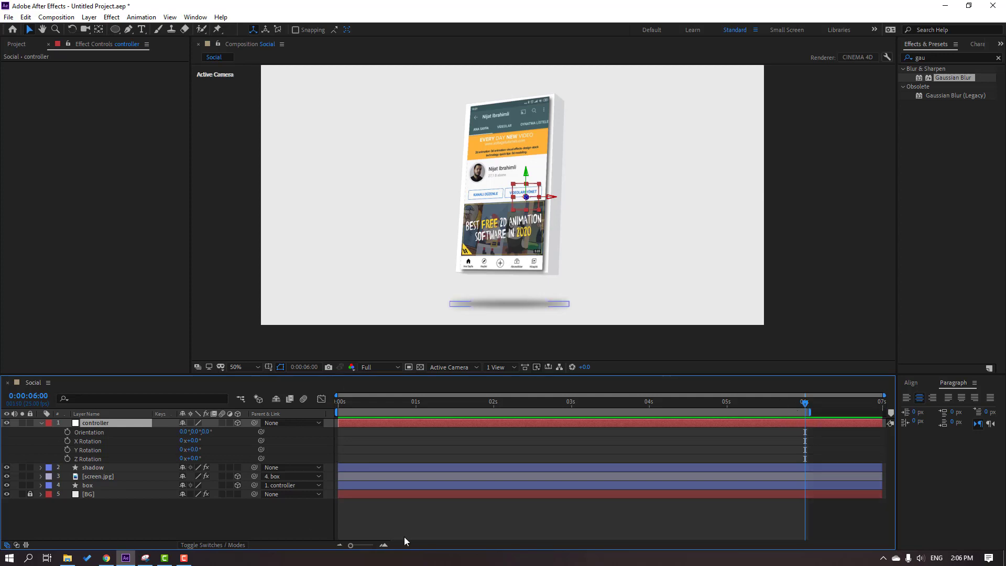
left_click(66, 450)
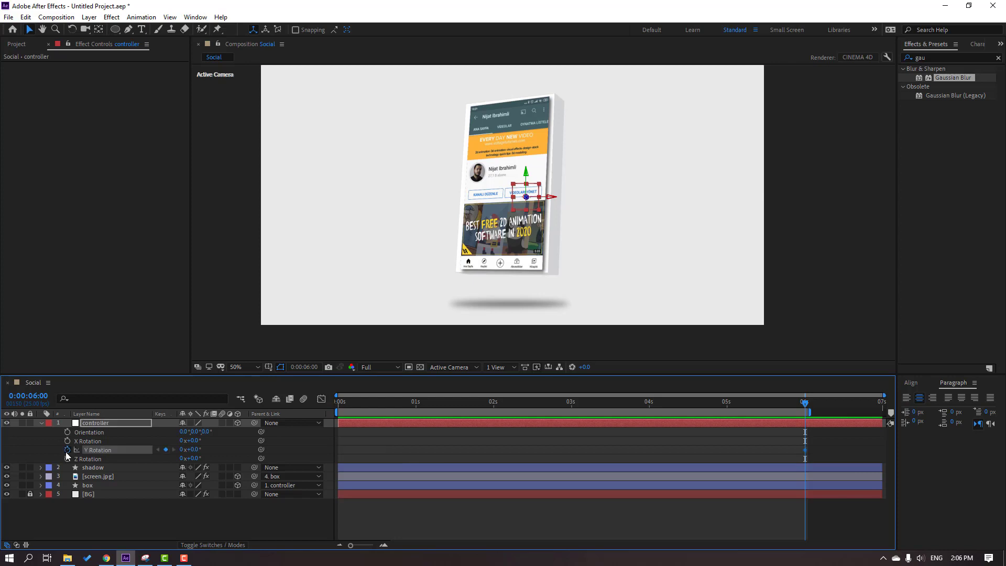
Step: Set the controller's Y Rotation to 28° at 0 s and preview the turn
left_click_drag(805, 402, 278, 441)
left_click_drag(197, 451, 213, 451)
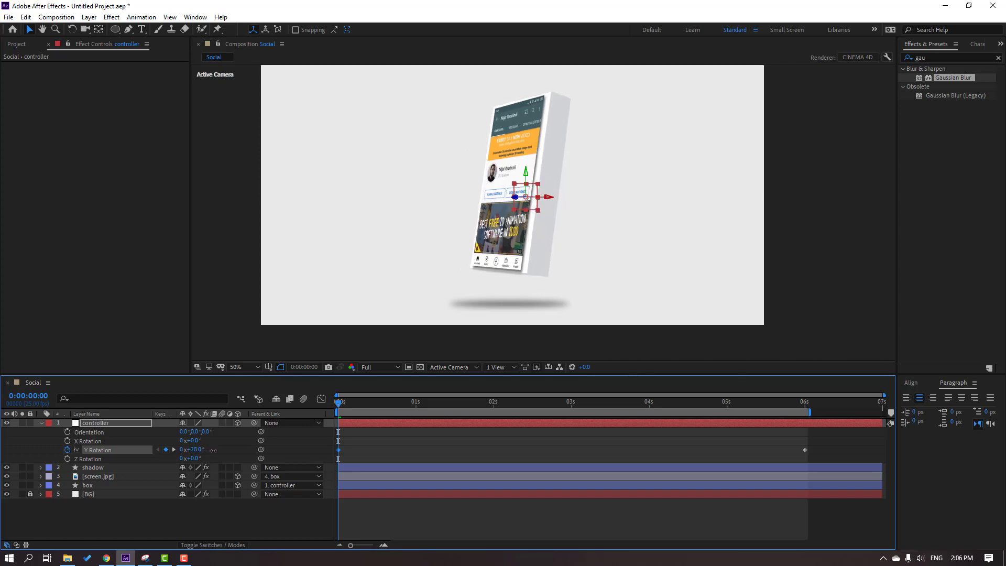
left_click(427, 454)
key("space")
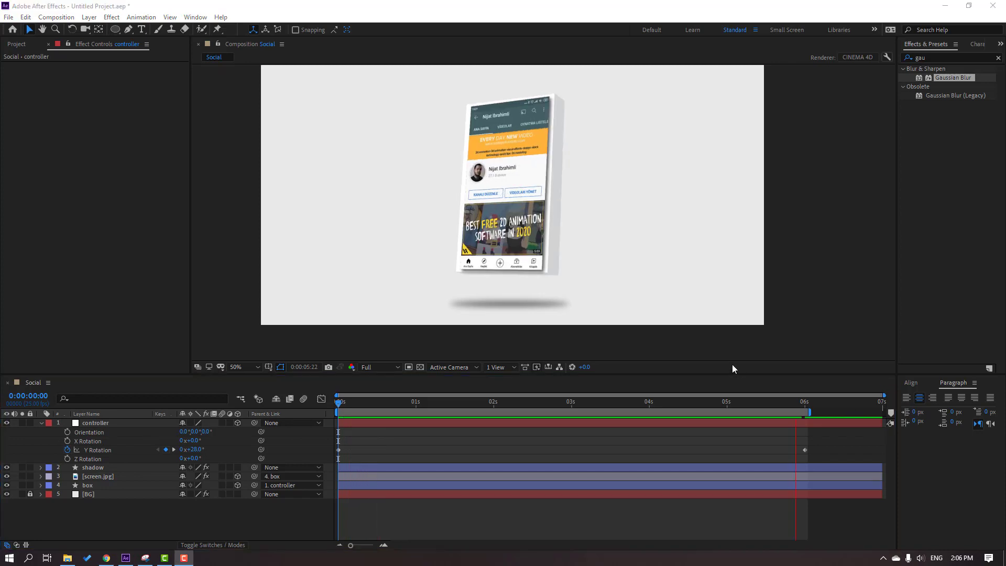
Step: Keyframe the shadow's Scale at 92.1% at 6 seconds and 72.1% at the start
left_click(483, 400)
left_click(85, 470)
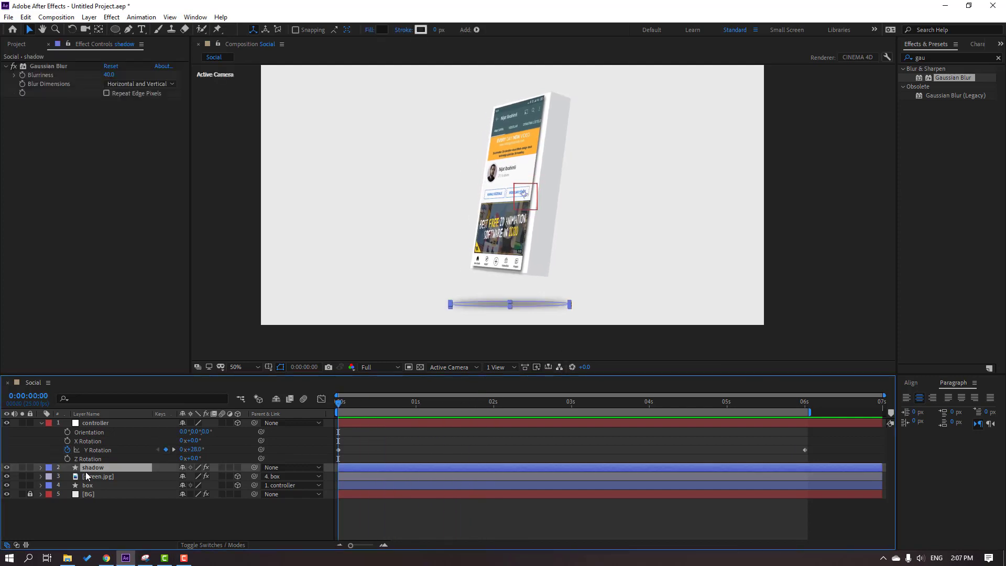
key("s")
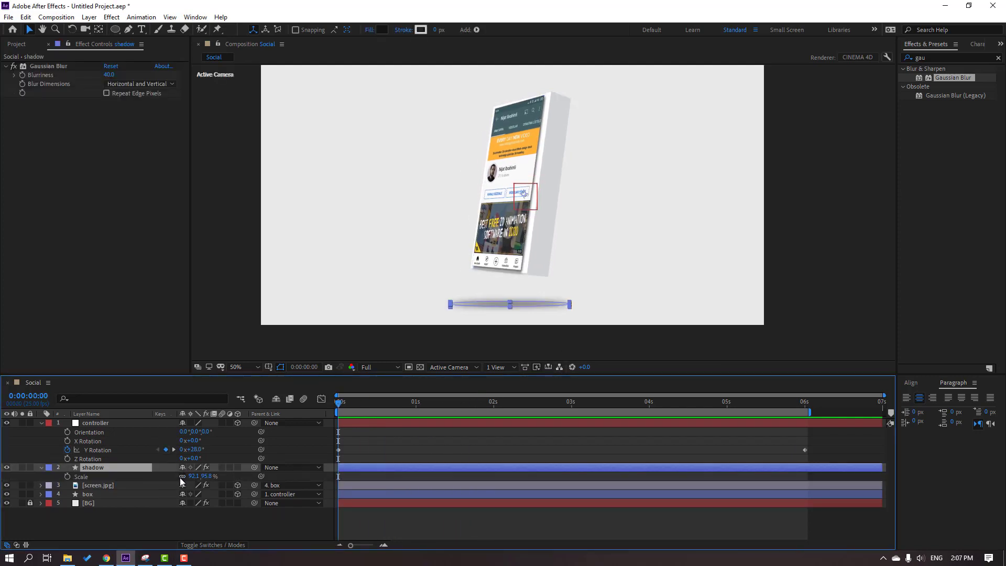
left_click(803, 403)
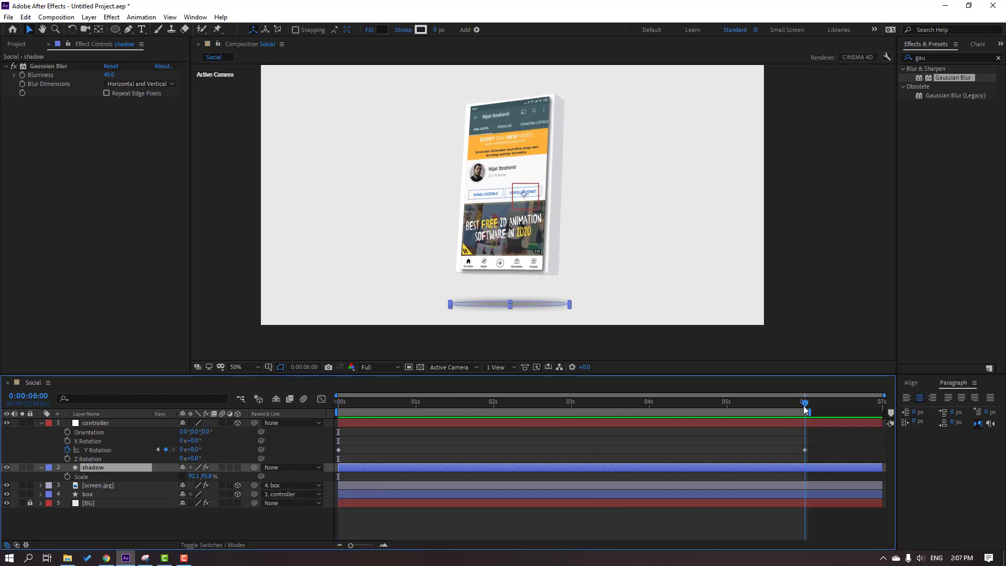
left_click(67, 476)
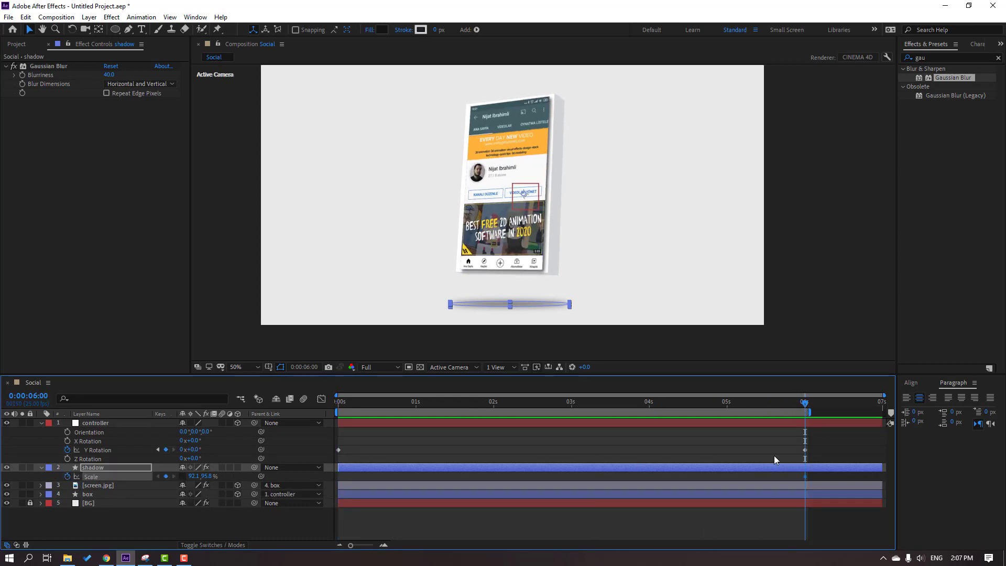
key("Home")
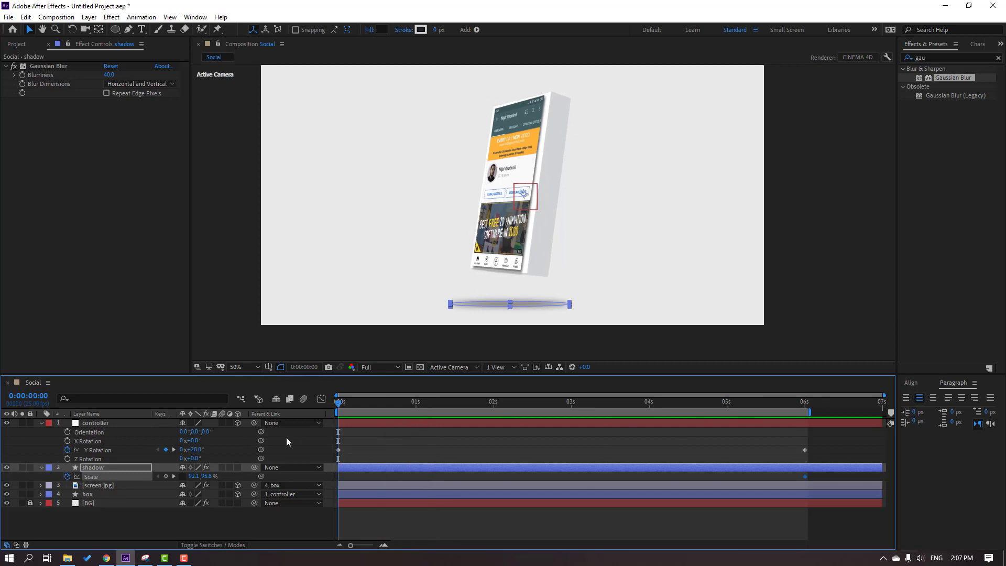
left_click_drag(192, 476, 182, 477)
Step: Scrub through the shadow animation to check it, then set the current time to 6 seconds
left_click(369, 449)
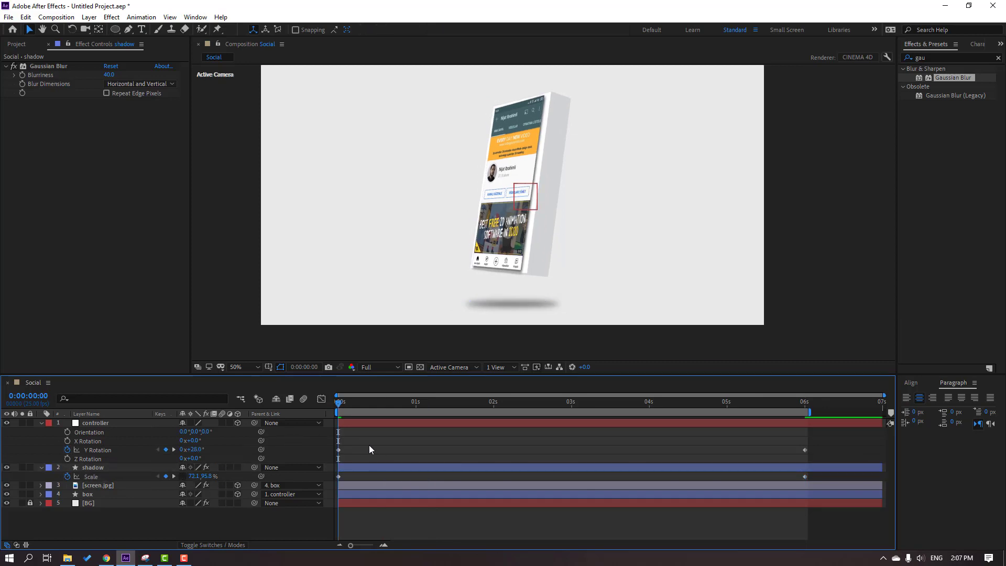
left_click_drag(347, 401, 271, 397)
left_click(319, 463)
left_click(419, 419)
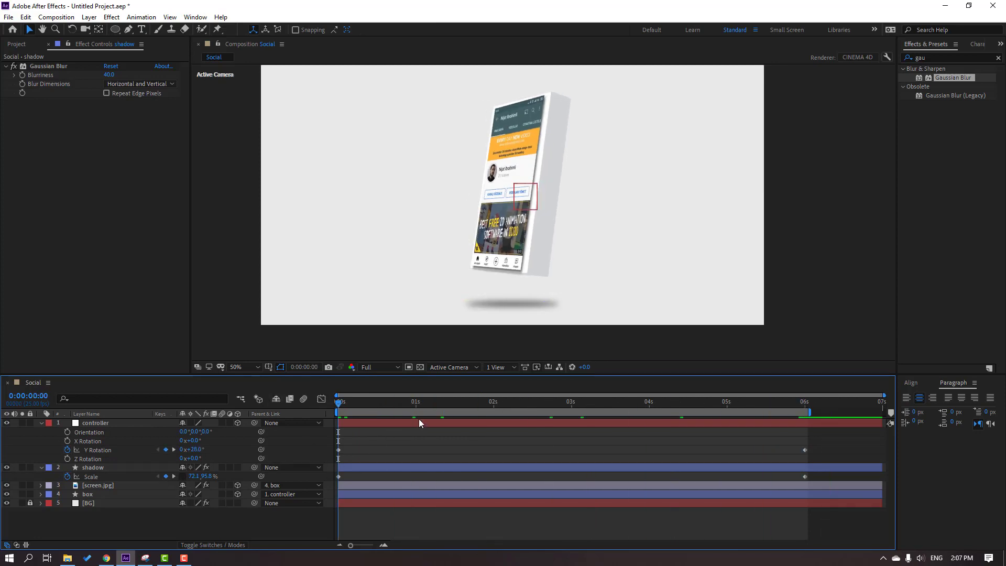
left_click(802, 403)
left_click_drag(803, 404, 805, 404)
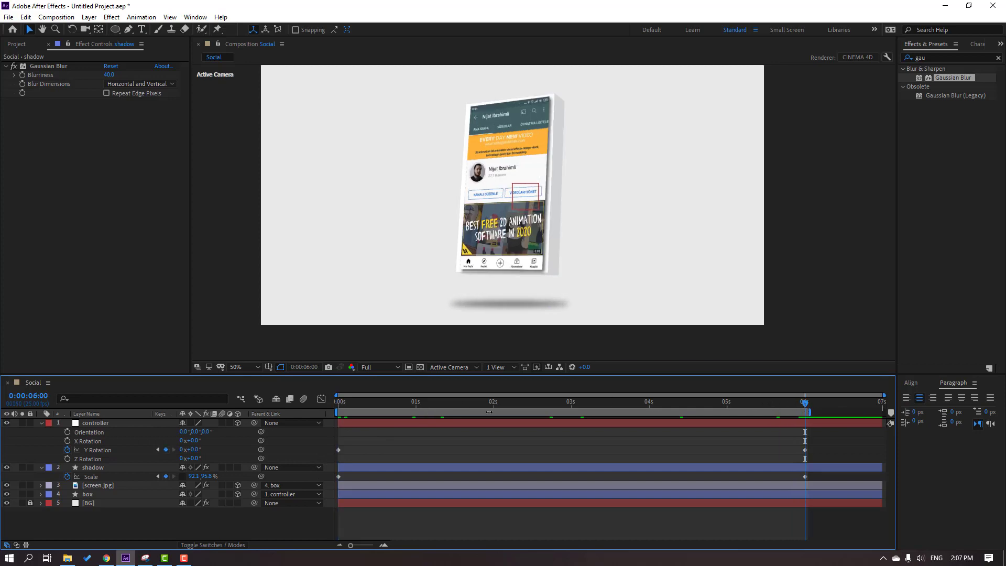
Step: Keyframe the controller's X Rotation at 0° at 6 seconds and -12° at the start
left_click(67, 440)
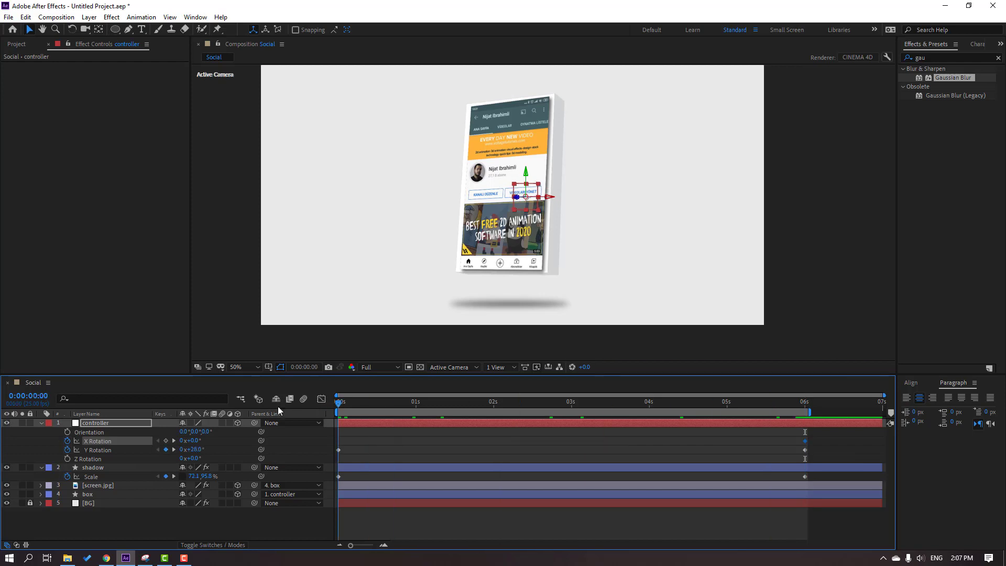
key("Home")
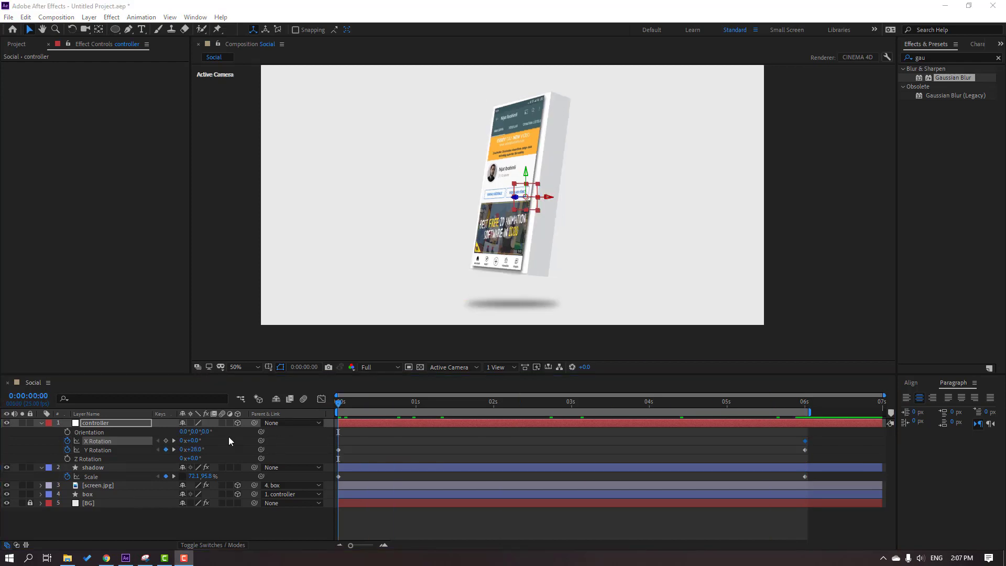
left_click(195, 443)
left_click(195, 443)
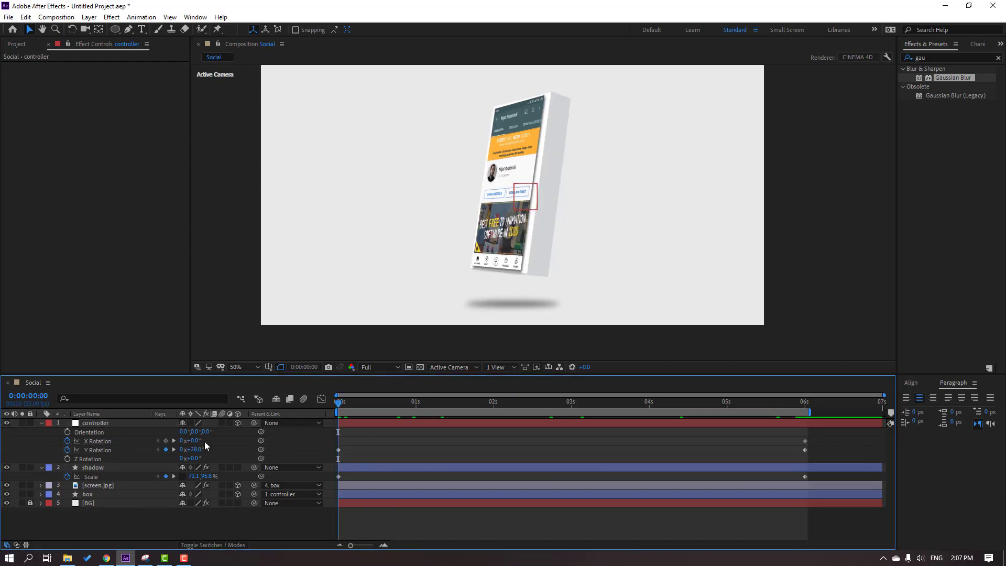
left_click_drag(196, 443, 195, 441)
left_click(354, 442)
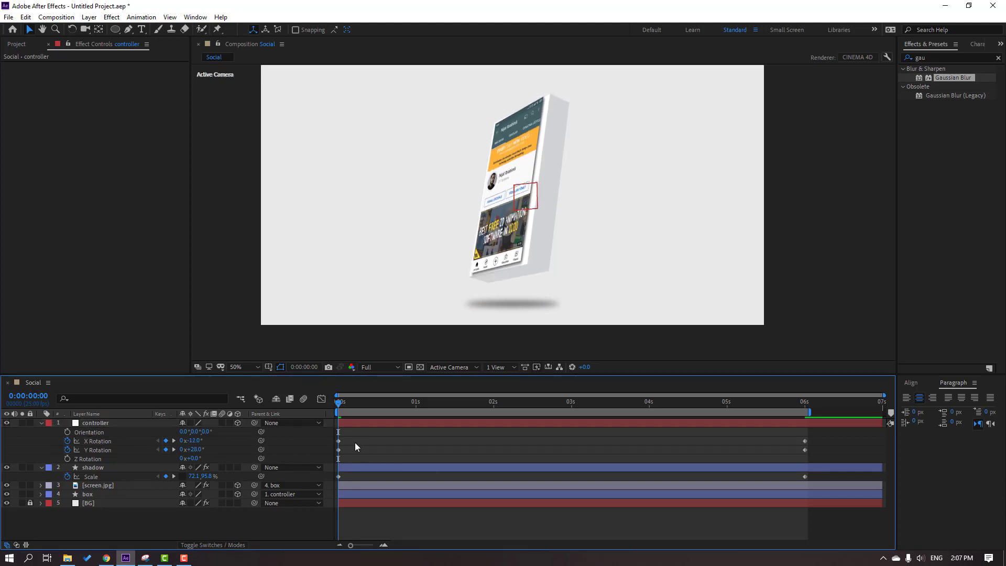
Step: Set preview resolution to Quarter, end the work area at 6 seconds, and preview the animation
left_click(381, 369)
left_click(382, 426)
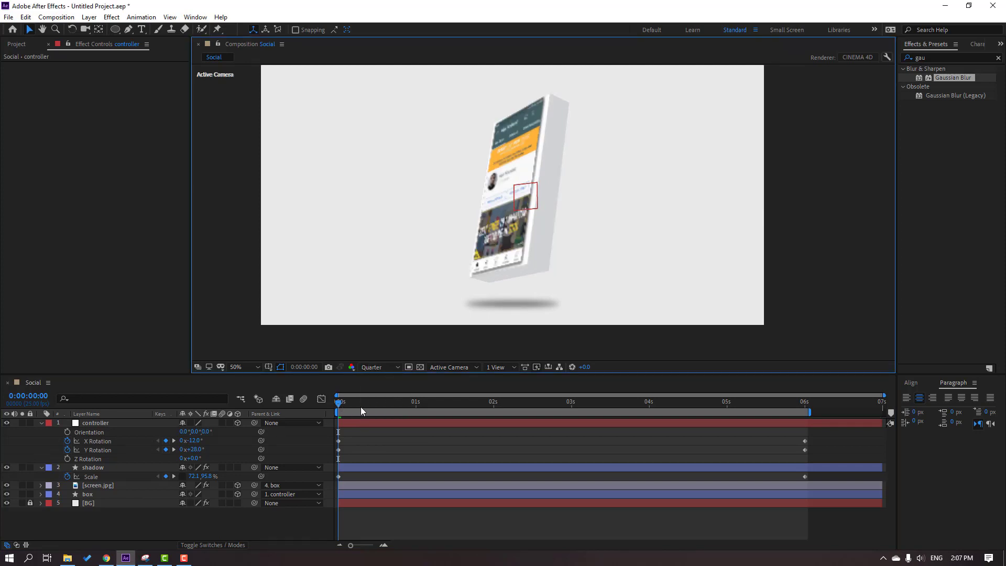
left_click_drag(361, 407, 807, 409)
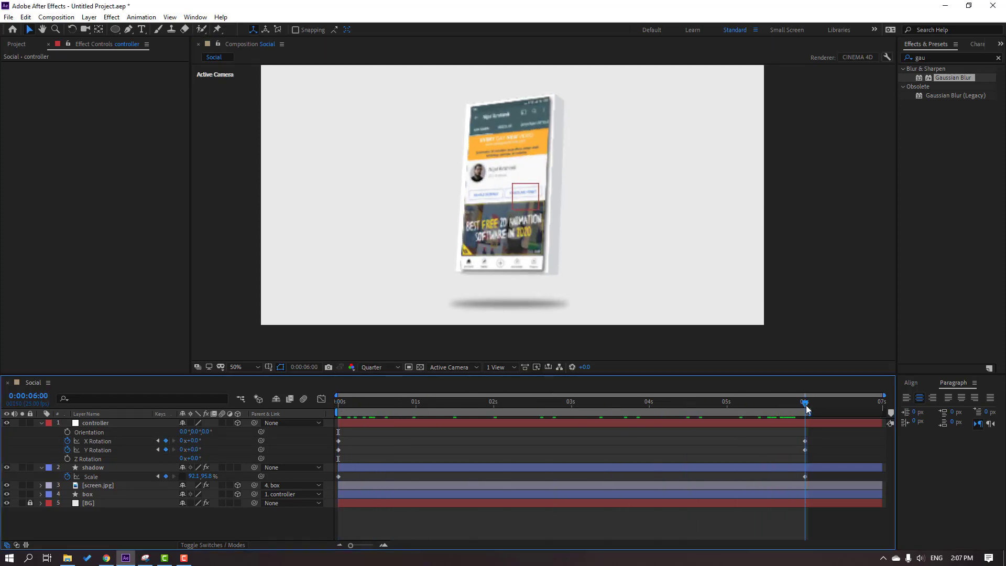
key("n")
key("Home")
key("space")
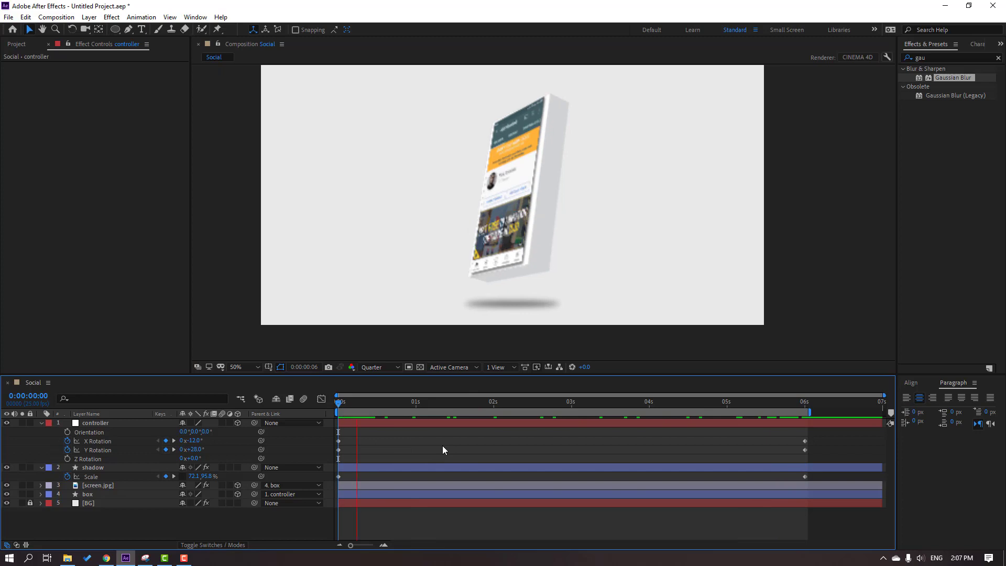
key("comma")
key("comma")
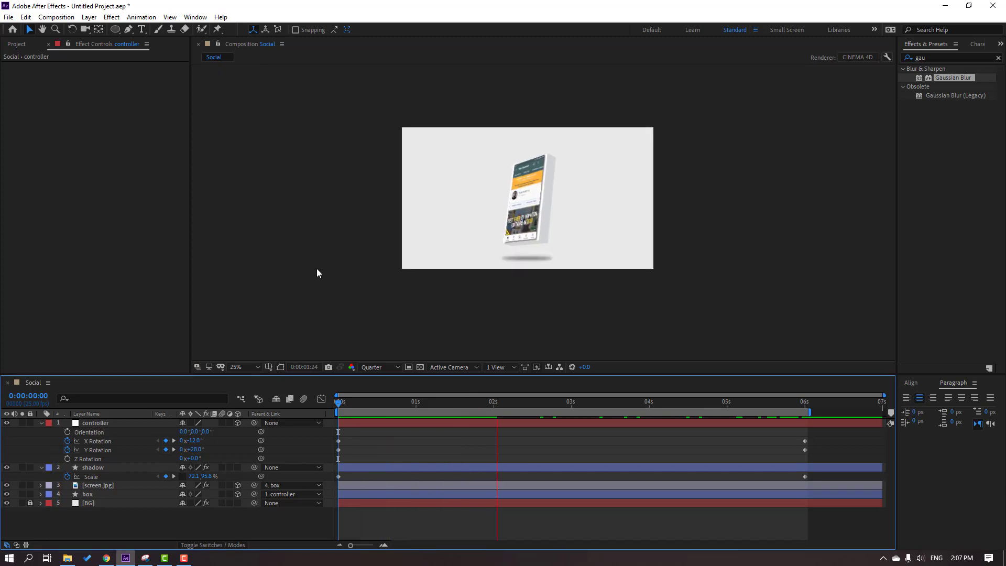
key("period")
key("period")
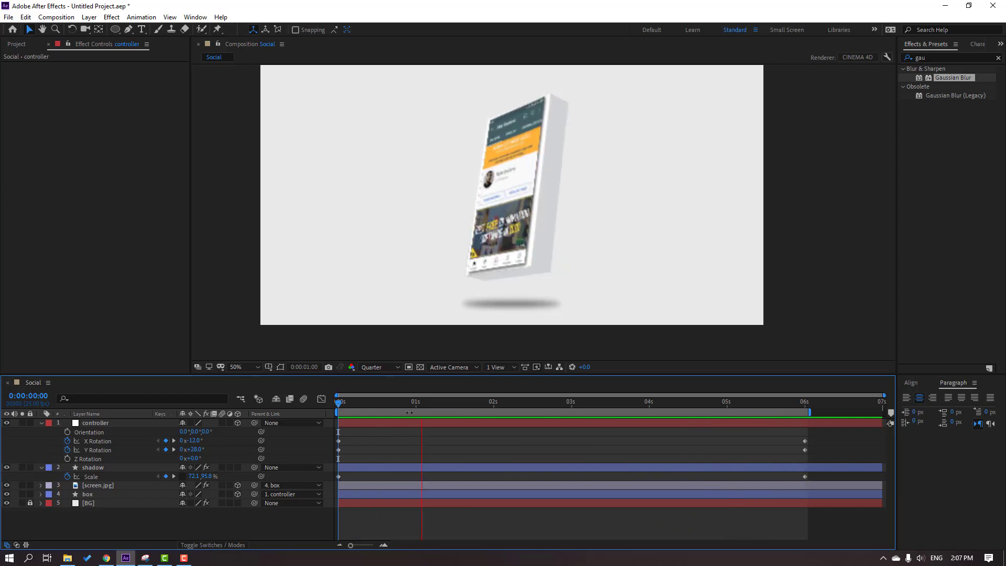
key("space")
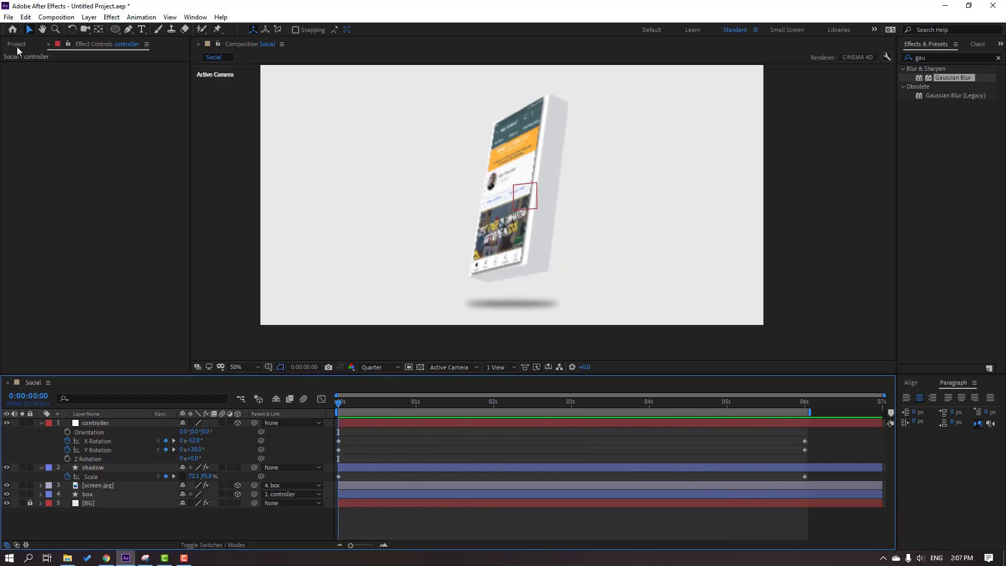
Step: Duplicate the Social composition as Social 2 and open it
left_click(17, 44)
left_click(28, 149)
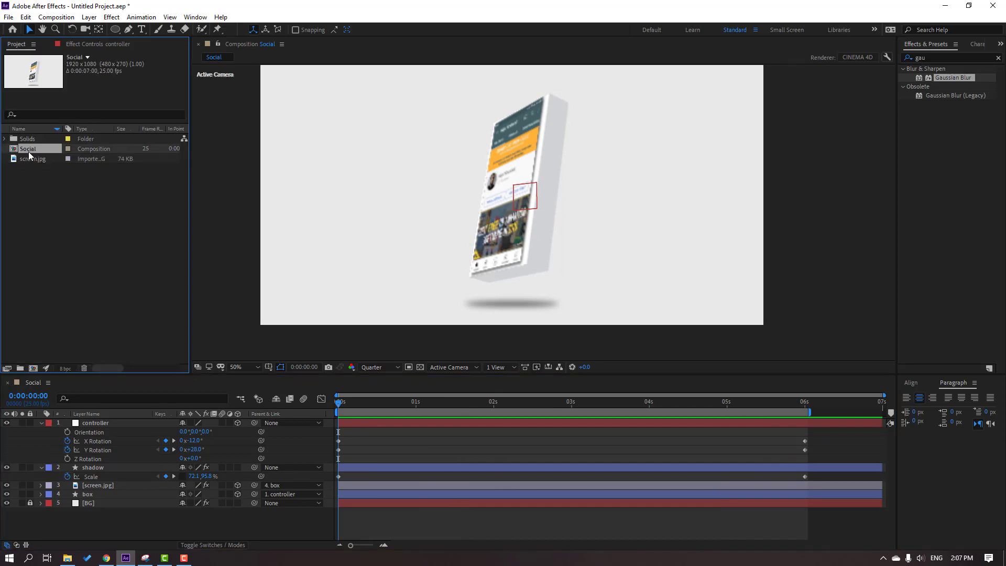
key("ctrl+d")
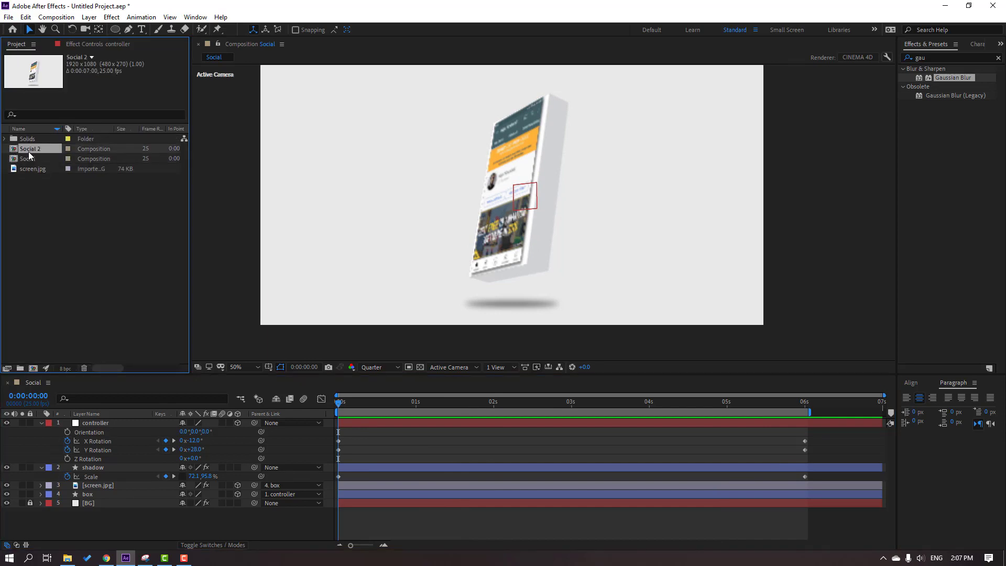
double_click(33, 148)
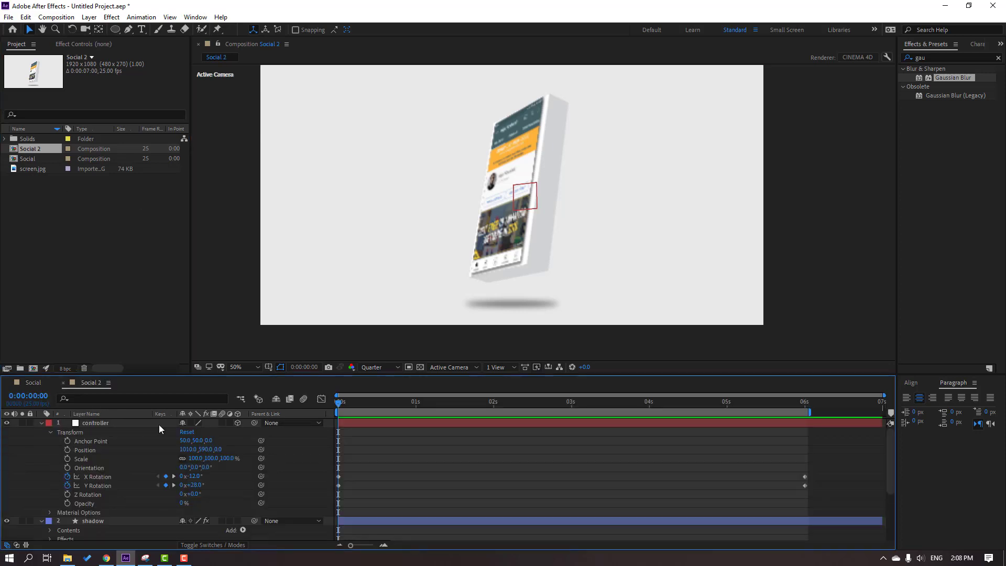
Step: Remove the controller's X and Y Rotation keyframes, set both rotations to 0, and show its Position
left_click(67, 477)
left_click(67, 485, "shift")
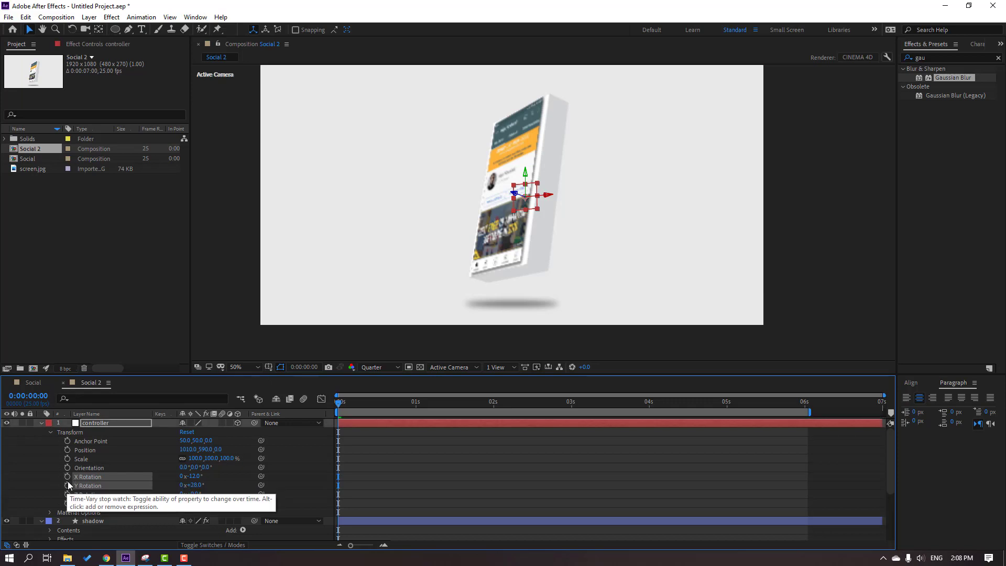
left_click(194, 476)
type("0")
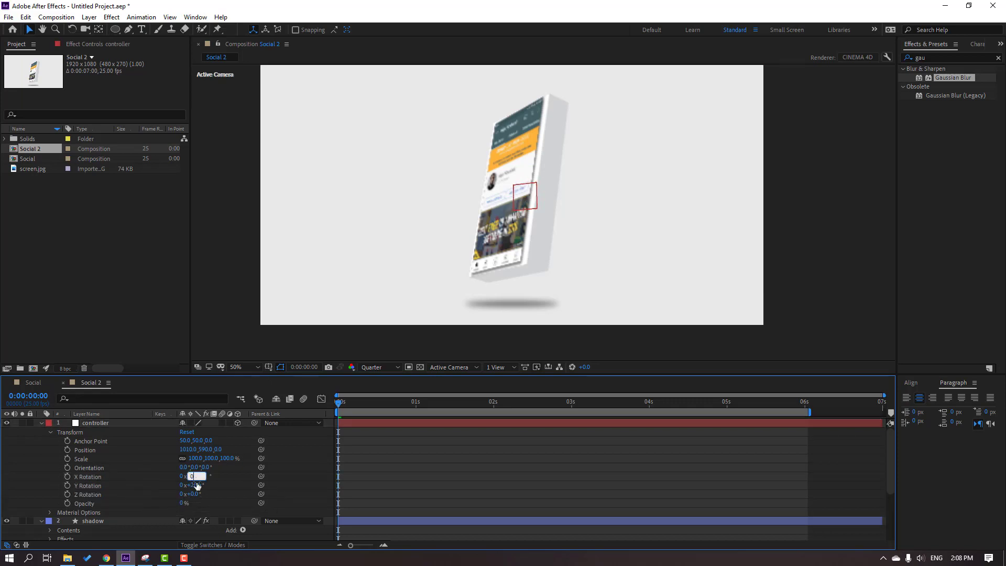
left_click(197, 485)
type("0")
key("Return")
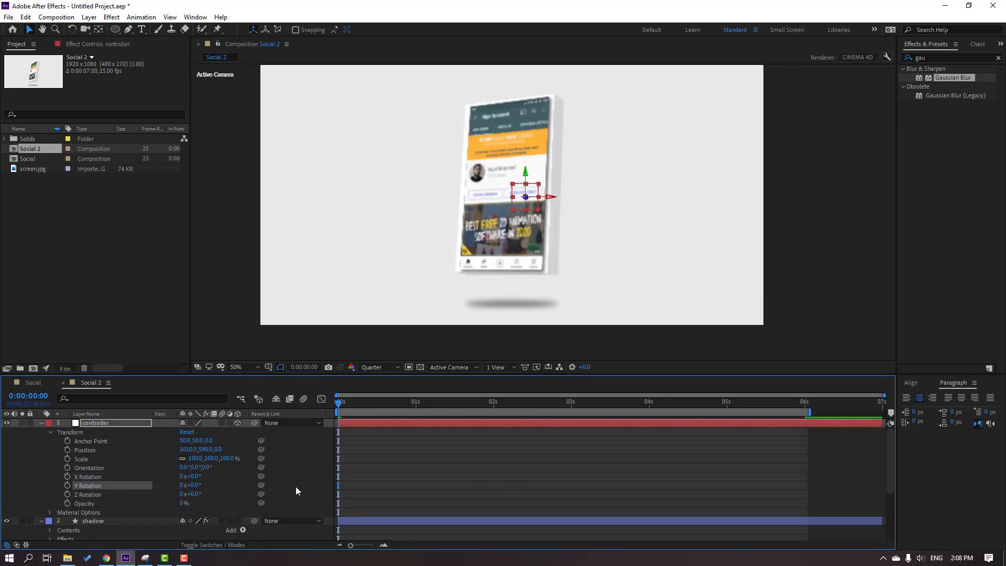
left_click(99, 425)
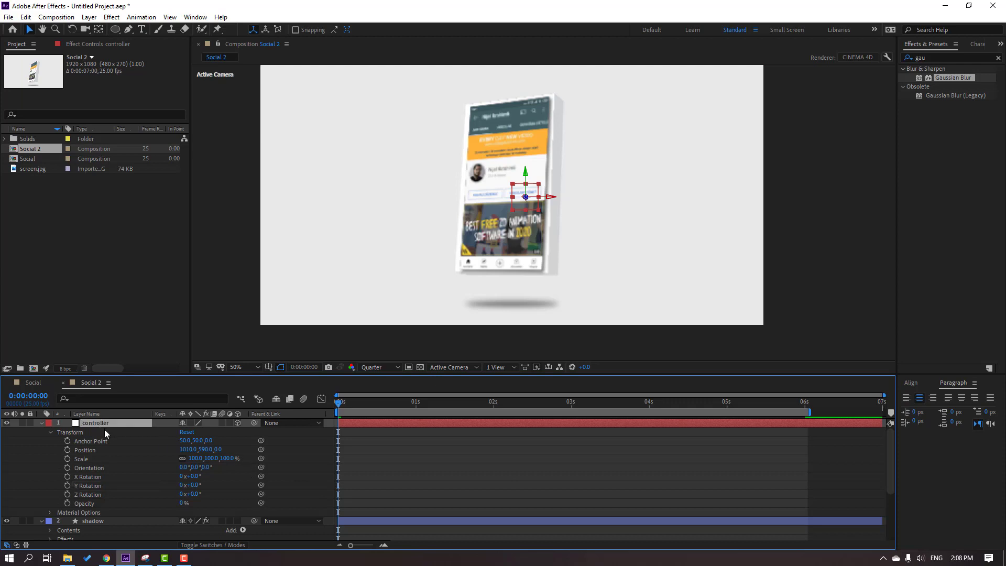
key("alt+shift+p")
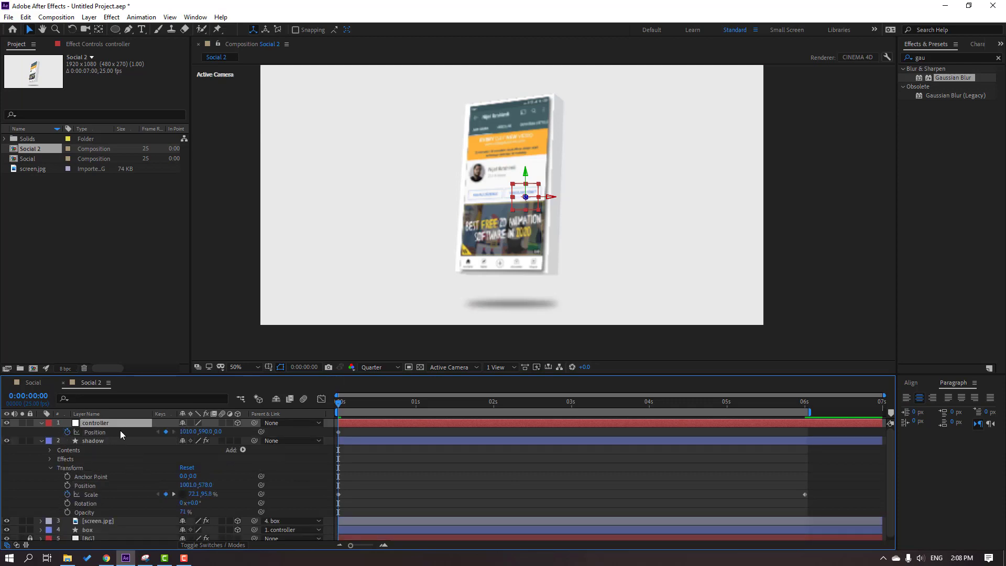
Step: Parent the shadow to the controller and keyframe Position X from -225 to 1085 at 1:16
left_click(96, 440)
left_click_drag(255, 441, 90, 425)
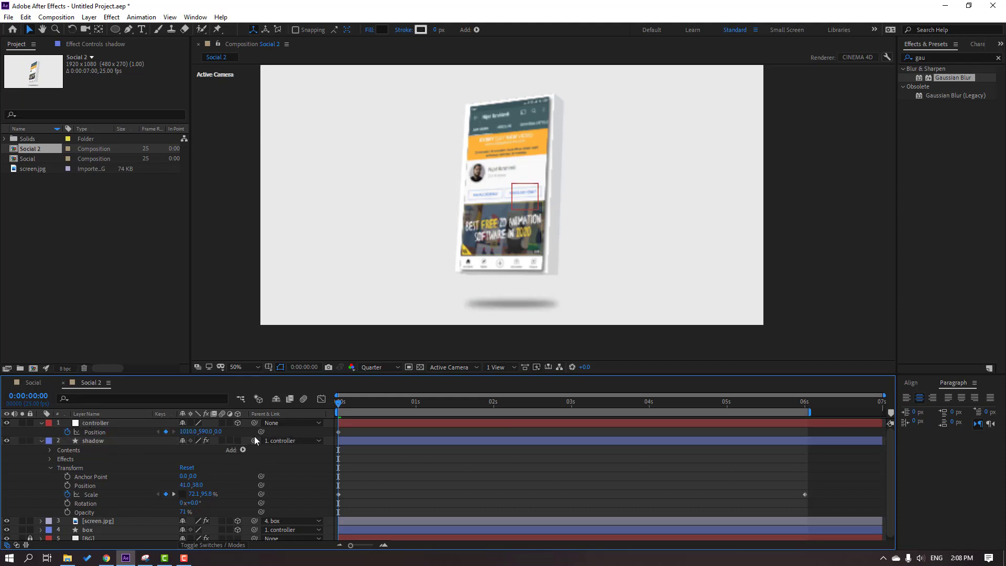
left_click(103, 425)
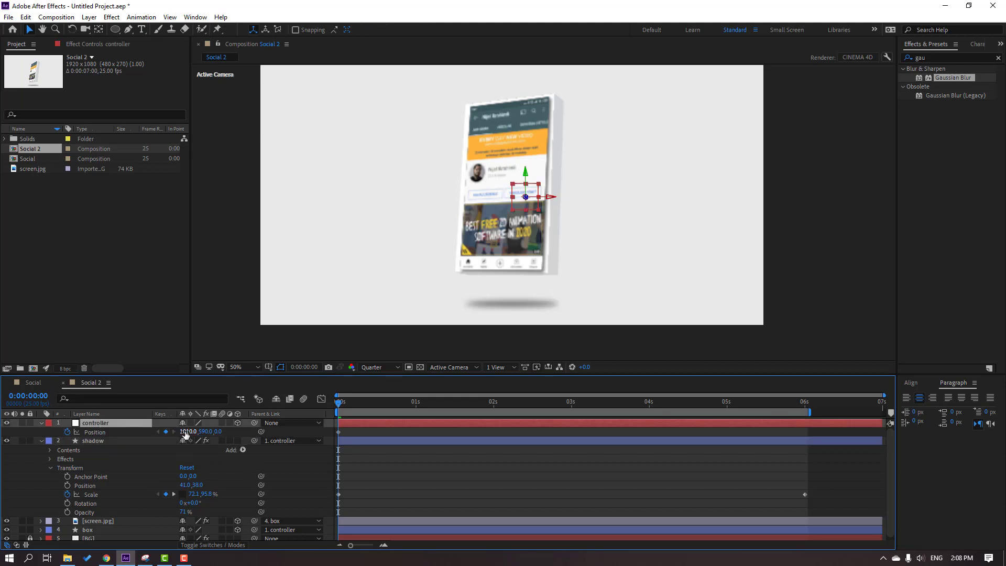
left_click_drag(188, 431, 465, 410)
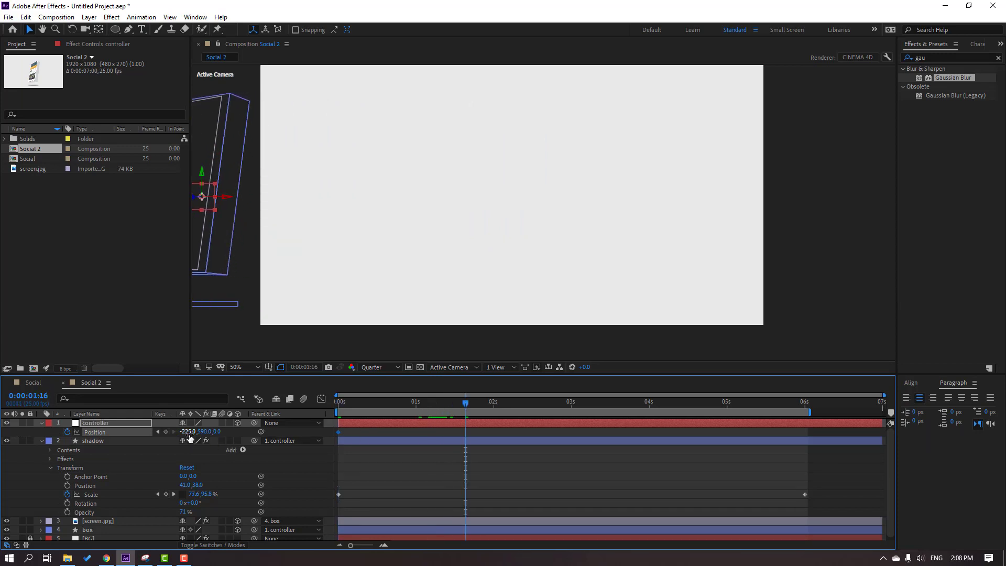
left_click_drag(190, 431, 256, 432)
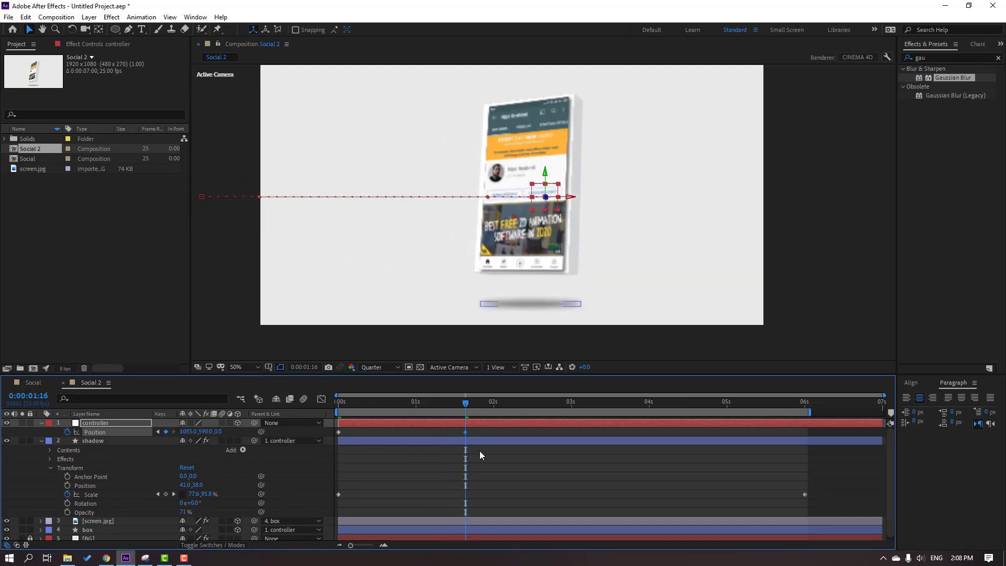
Step: Keyframe starting Y Rotation -204° and X Rotation -37°, moving those keyframes to time 0
key("shift+r")
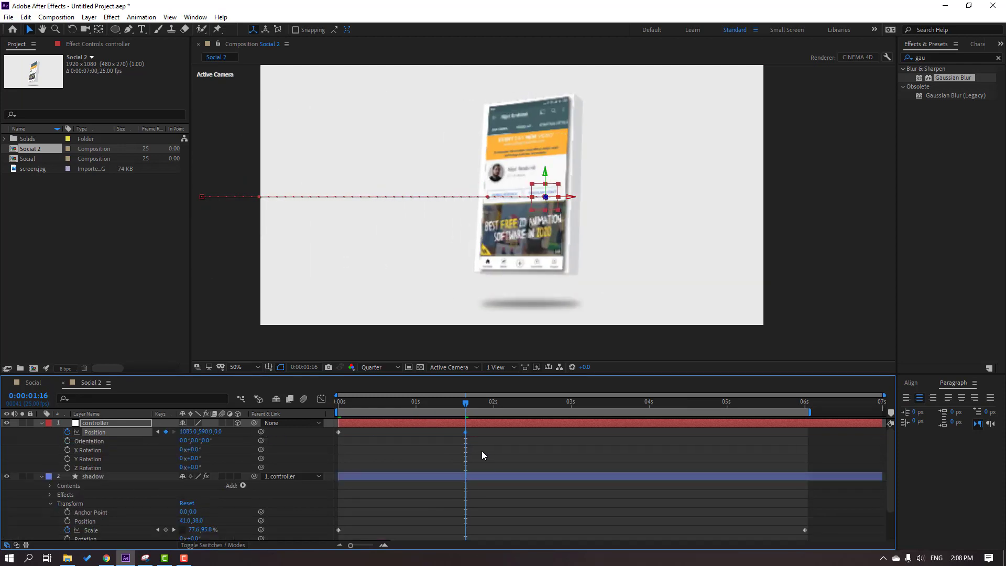
left_click(67, 449)
left_click(67, 459)
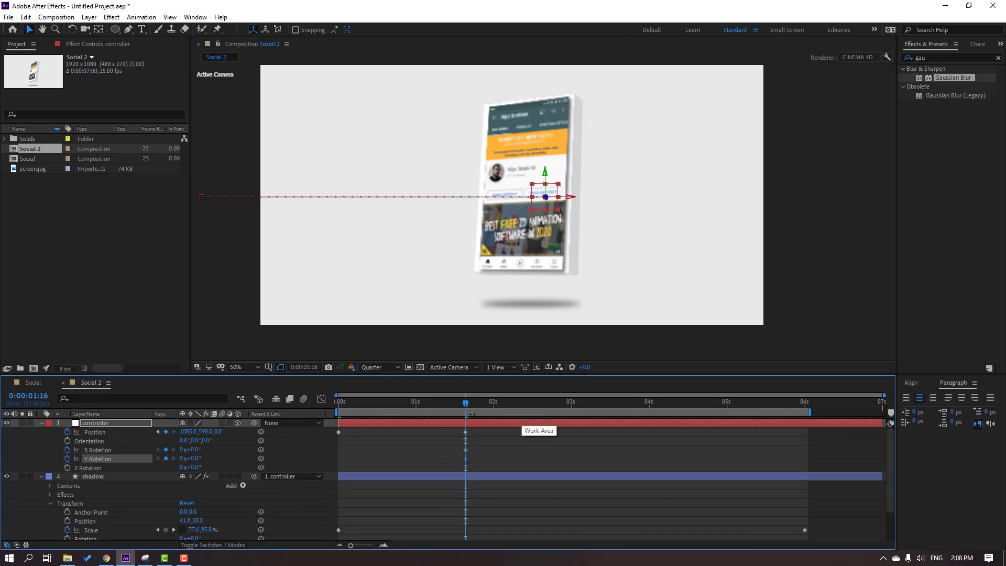
left_click_drag(465, 403, 382, 403)
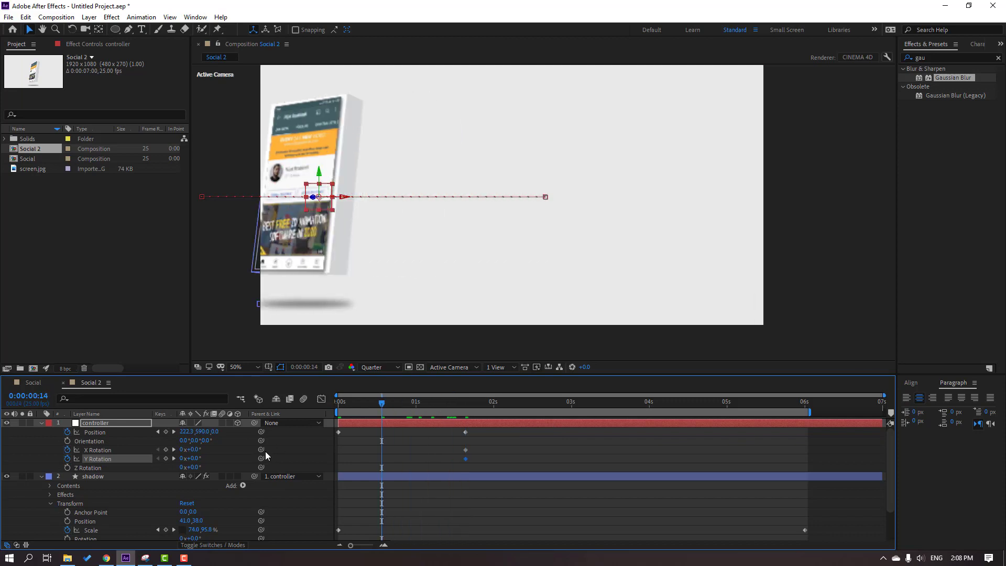
left_click_drag(195, 459, 124, 470)
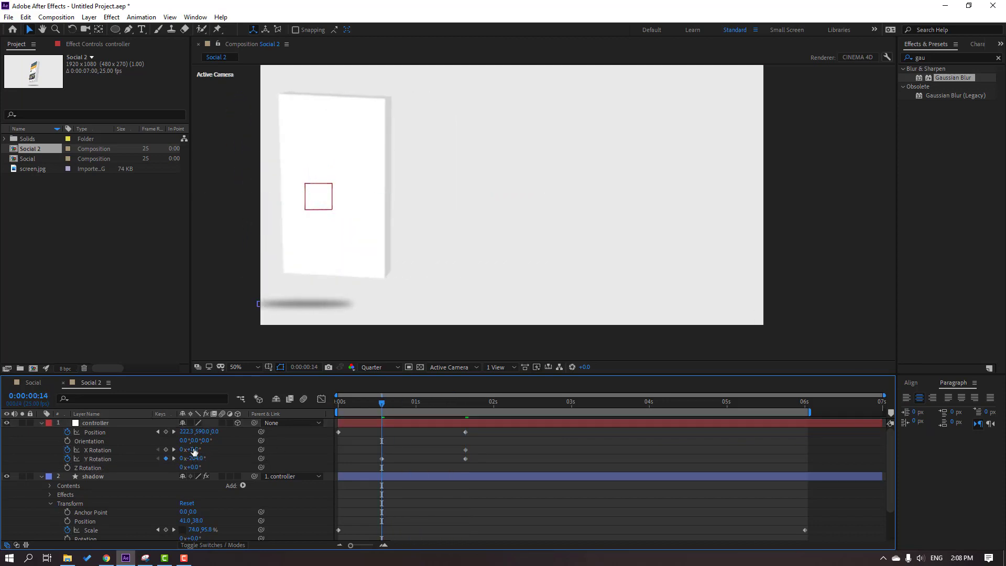
left_click_drag(196, 449, 176, 450)
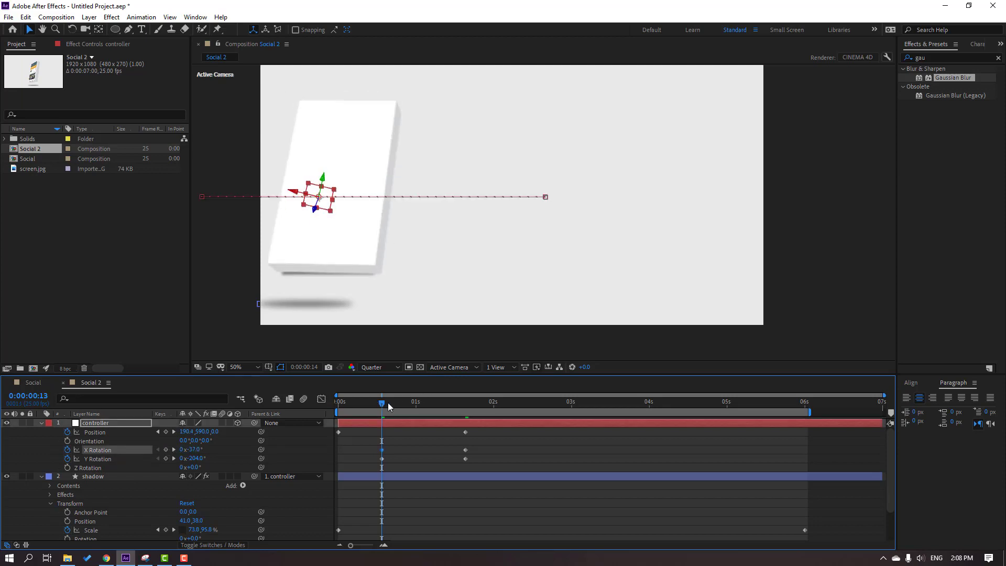
left_click_drag(388, 402, 459, 403)
left_click_drag(403, 446, 339, 460)
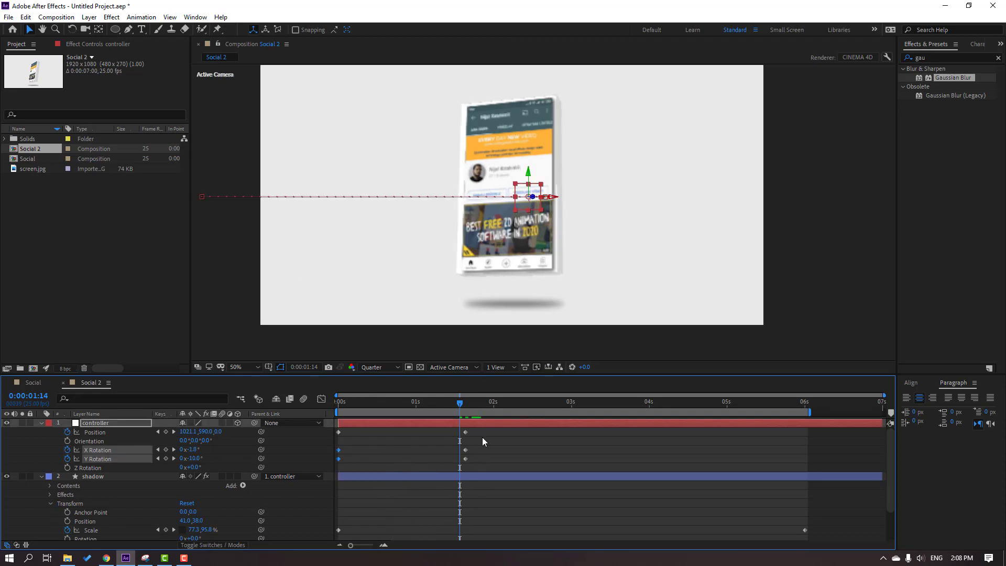
left_click_drag(487, 429, 338, 460)
Step: Apply Easy Ease to the selected fly-in keyframes and check the eased motion
right_click(338, 460)
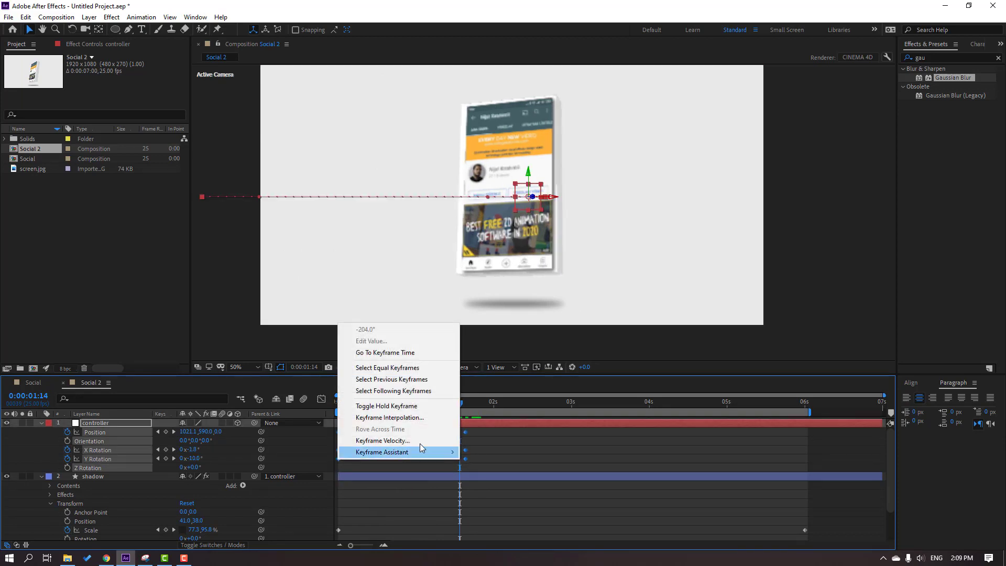
mouse_move(423, 453)
left_click(511, 487)
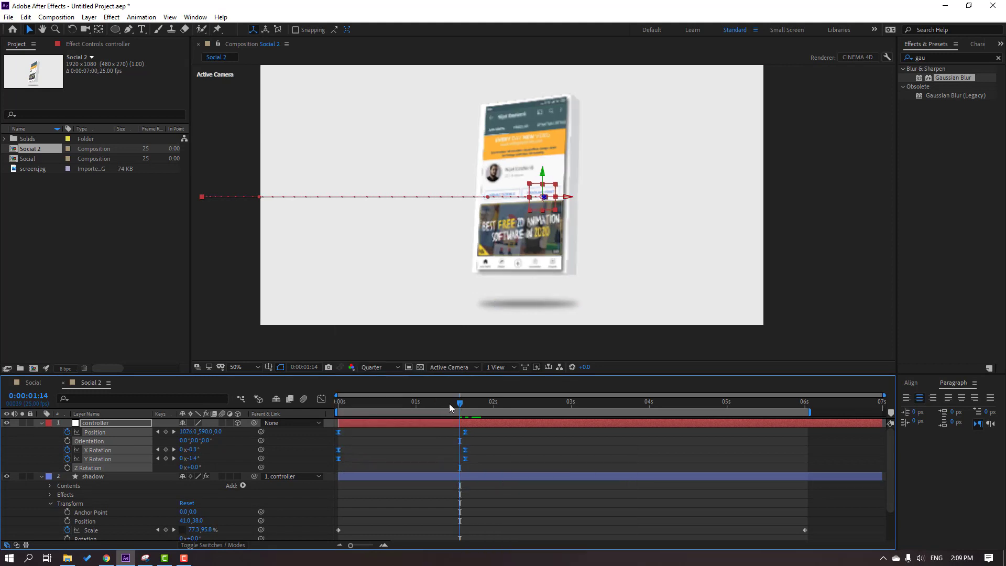
left_click_drag(449, 404, 335, 414)
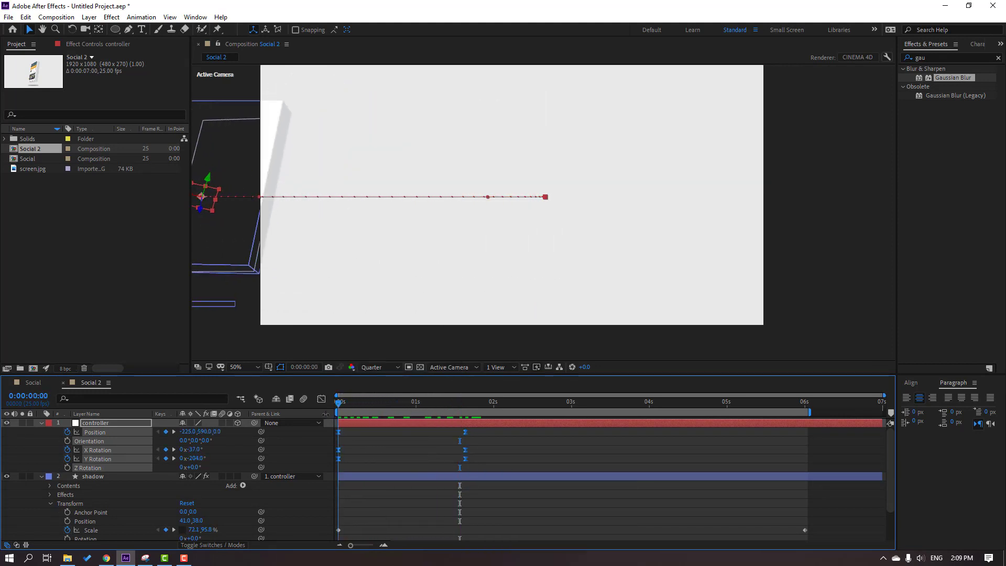
left_click(368, 449)
Step: Move the starting Position keyframe further left to X -361 and preview the fly-in
left_click(338, 433)
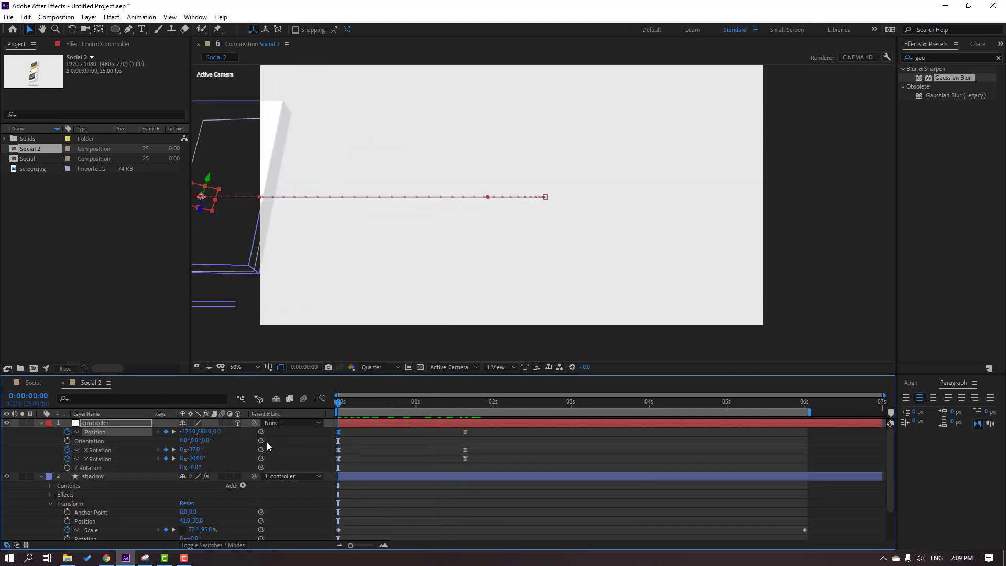
left_click_drag(185, 432, 112, 433)
left_click(532, 436)
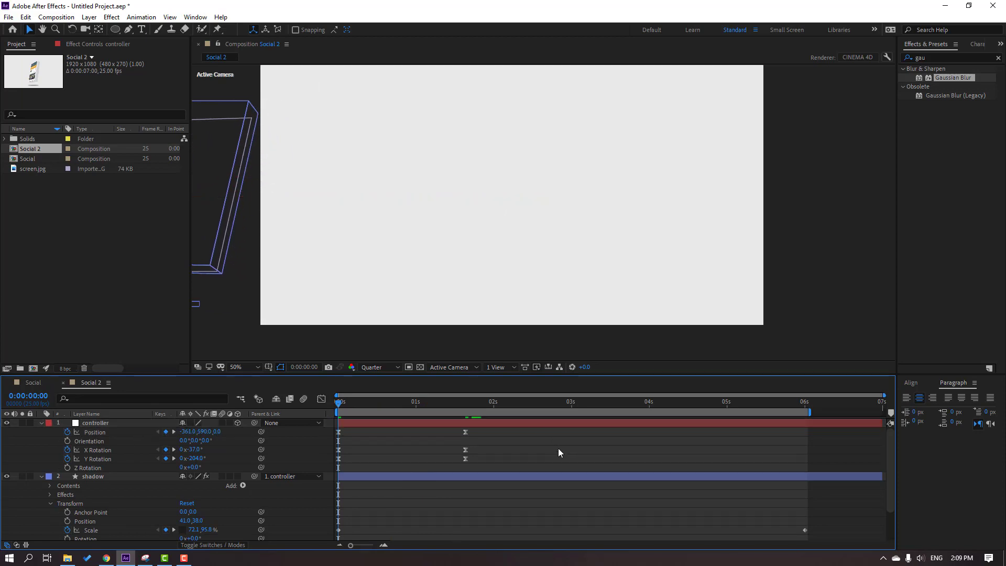
key("space")
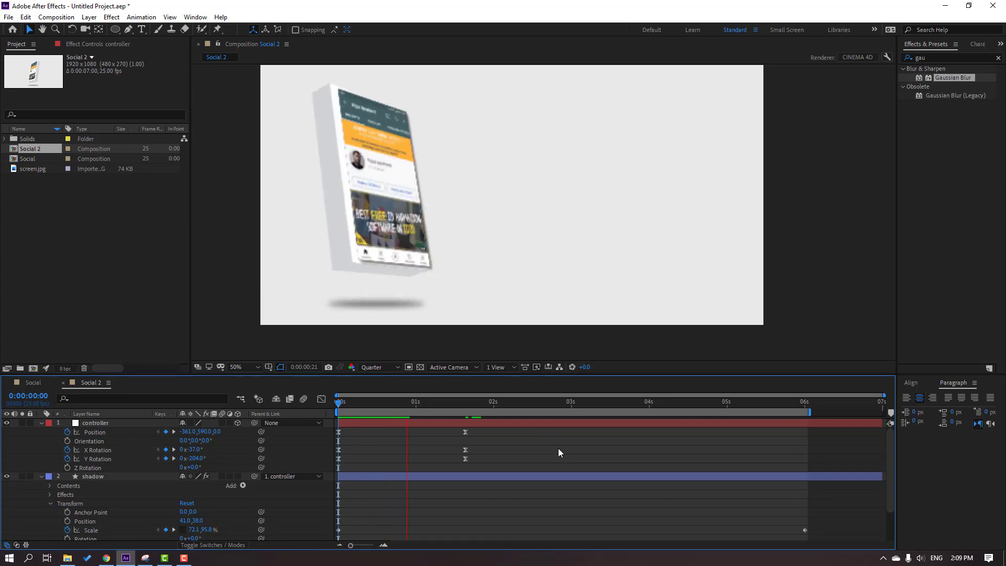
left_click_drag(451, 402, 332, 438)
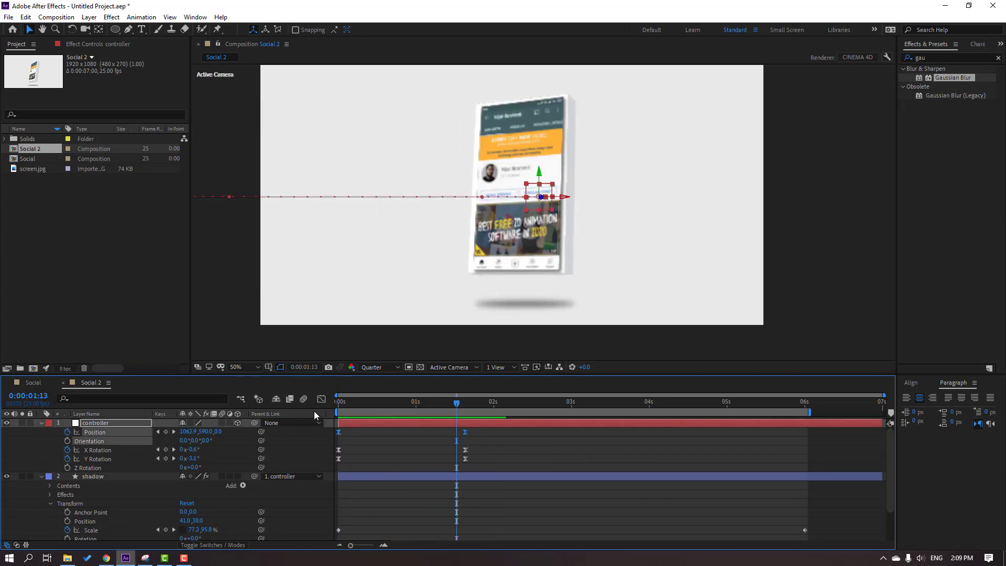
Step: Lengthen the end keyframe's ease influence in the speed graph, preview, and trim the work area to about 2.6 seconds
left_click(321, 398)
left_click(465, 515)
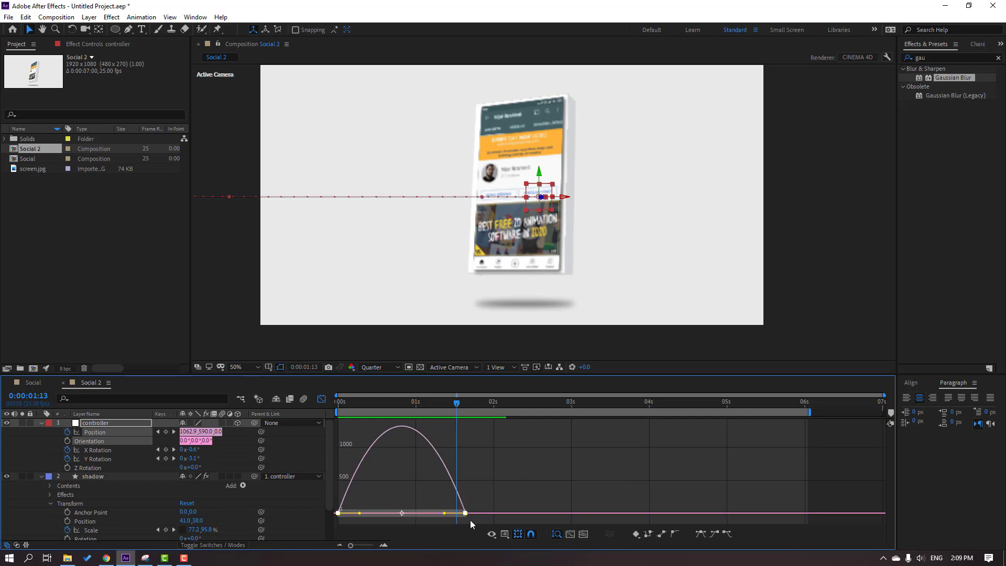
left_click_drag(444, 513, 411, 513)
key("space")
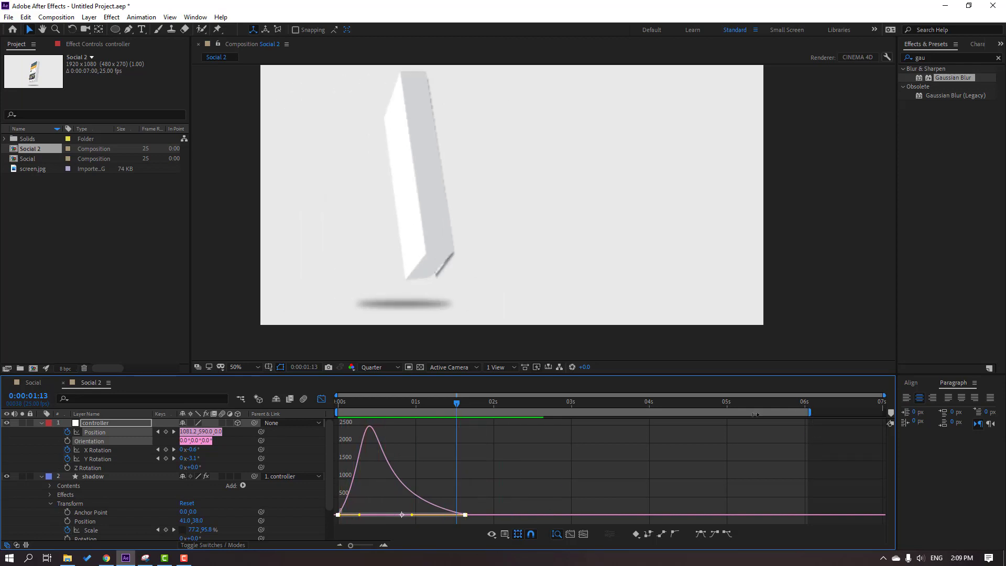
left_click_drag(809, 413, 546, 413)
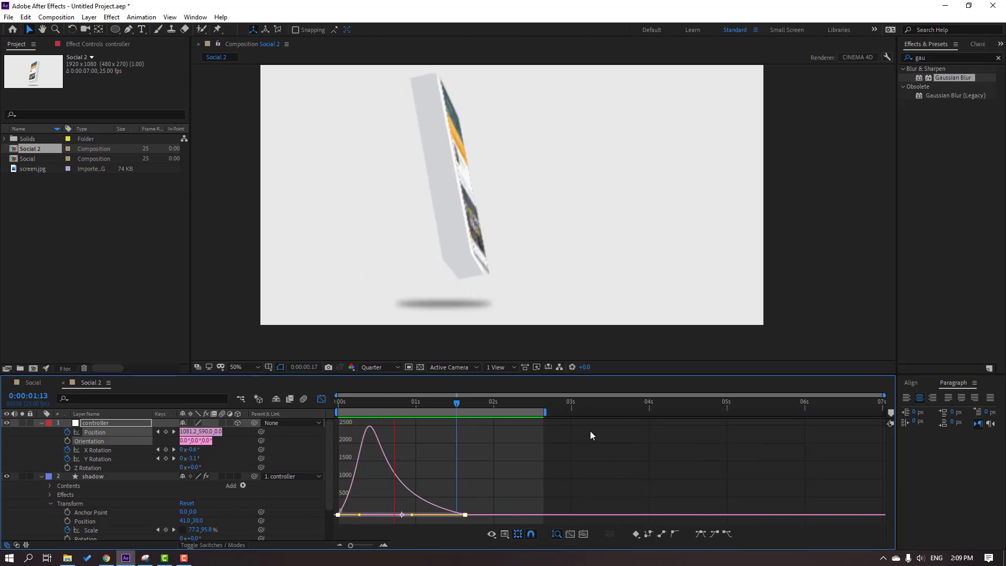